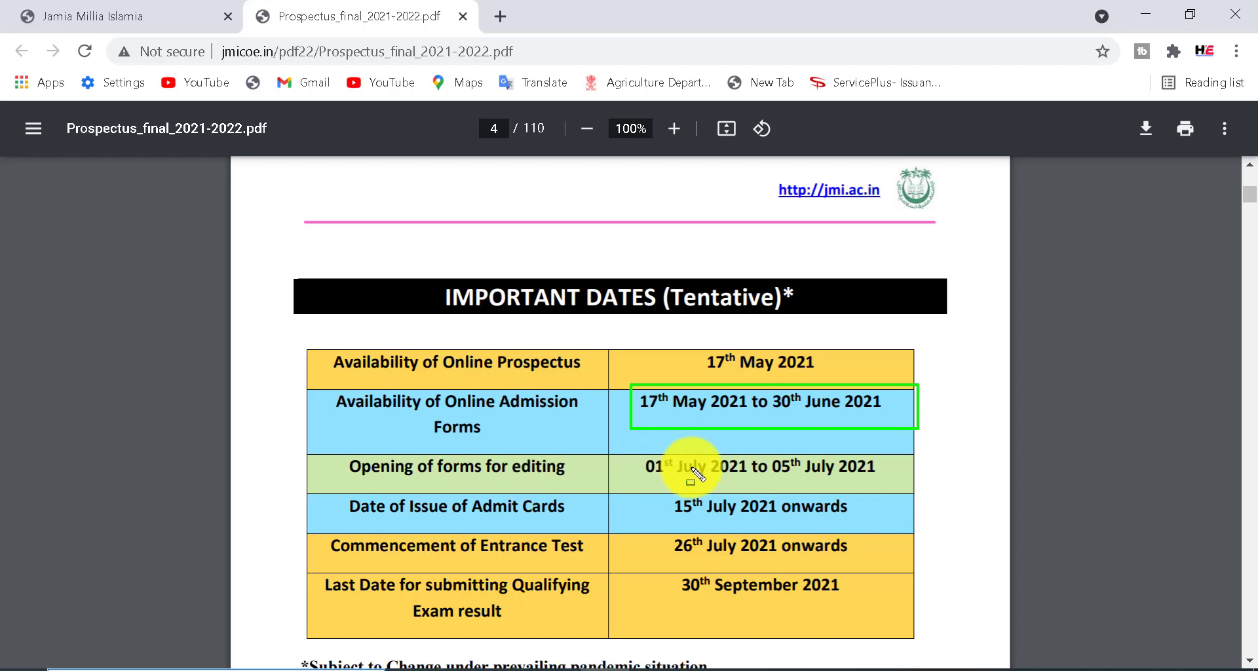
Review the form-editing and admit-card issue dates in the prospectus's Important Dates table, outlining each one and clearing the outlines.
drag(631, 449, 910, 488)
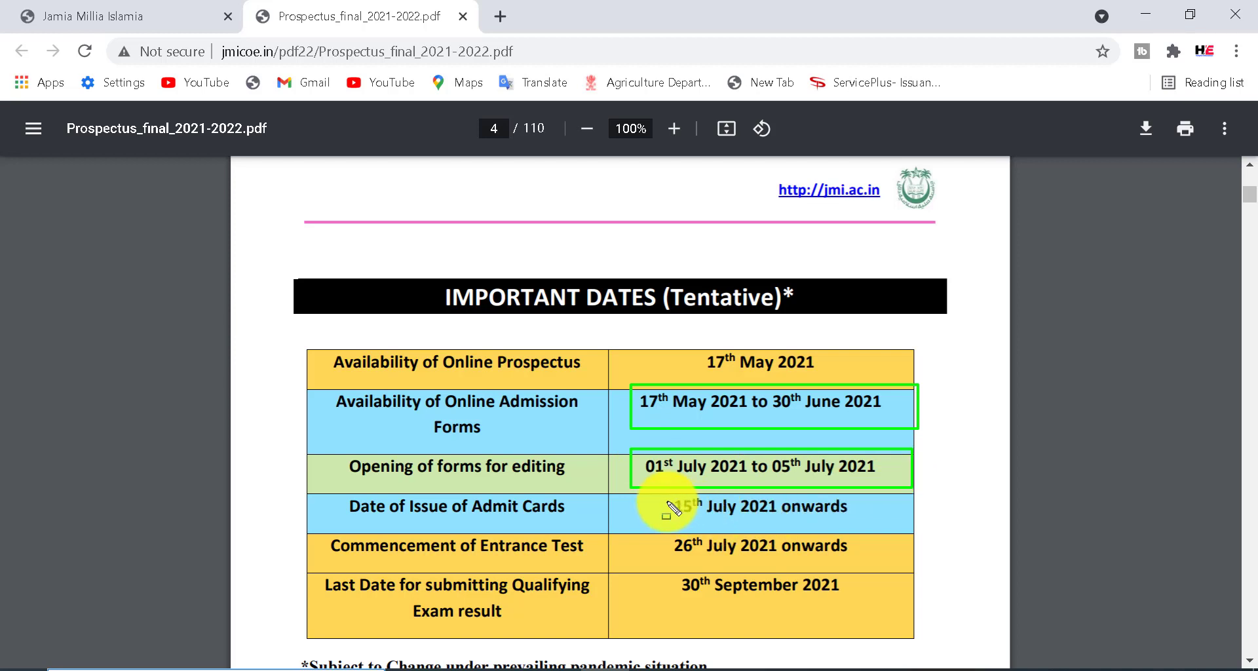
drag(657, 494, 891, 525)
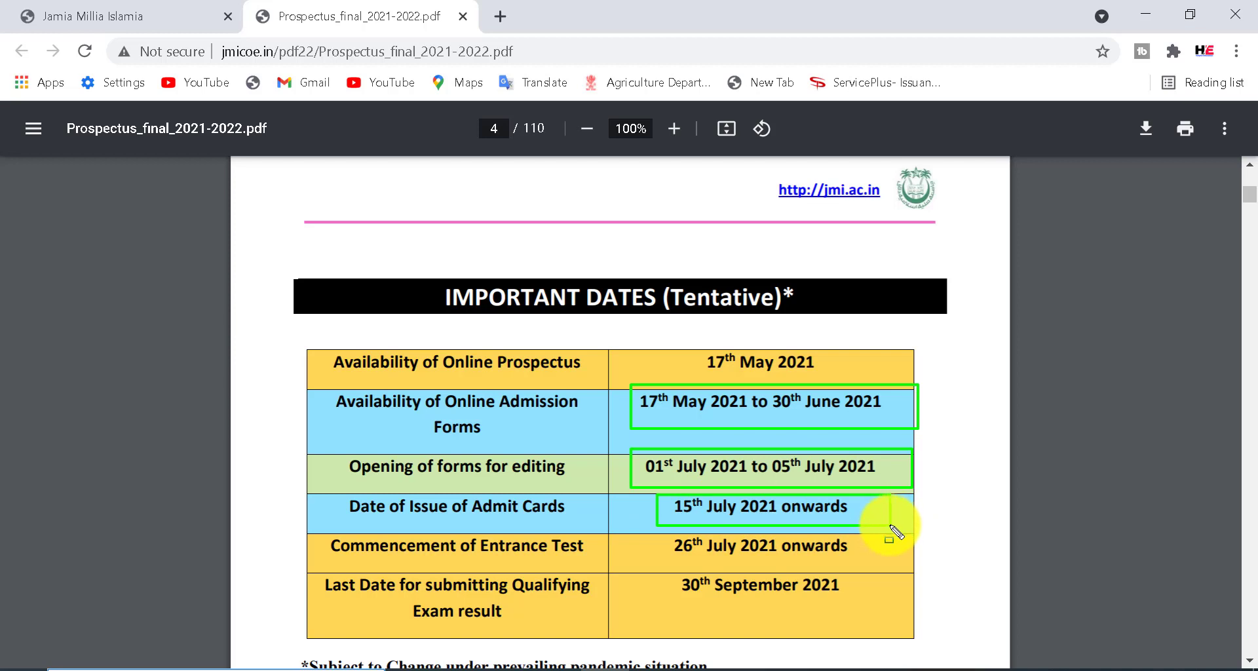
key(Escape)
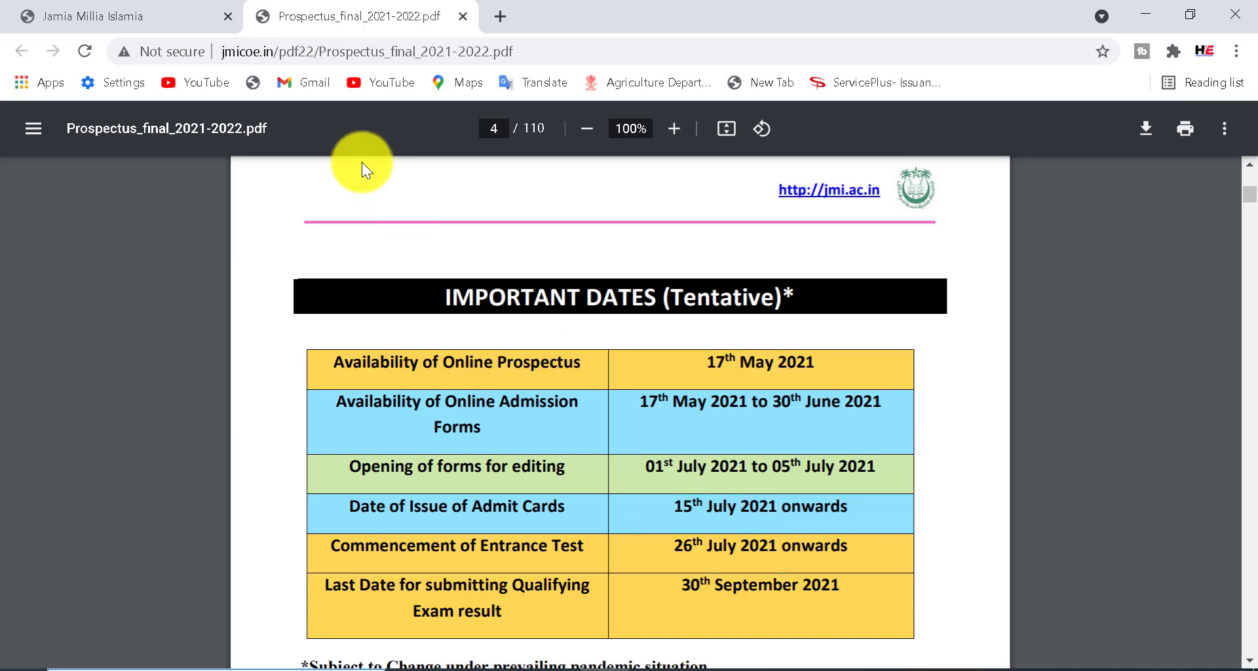
On the jmicoe.in homepage, outline the Admission heading, prospectus link and UG/PG application link, and open the application page for session 2021-22.
click(155, 9)
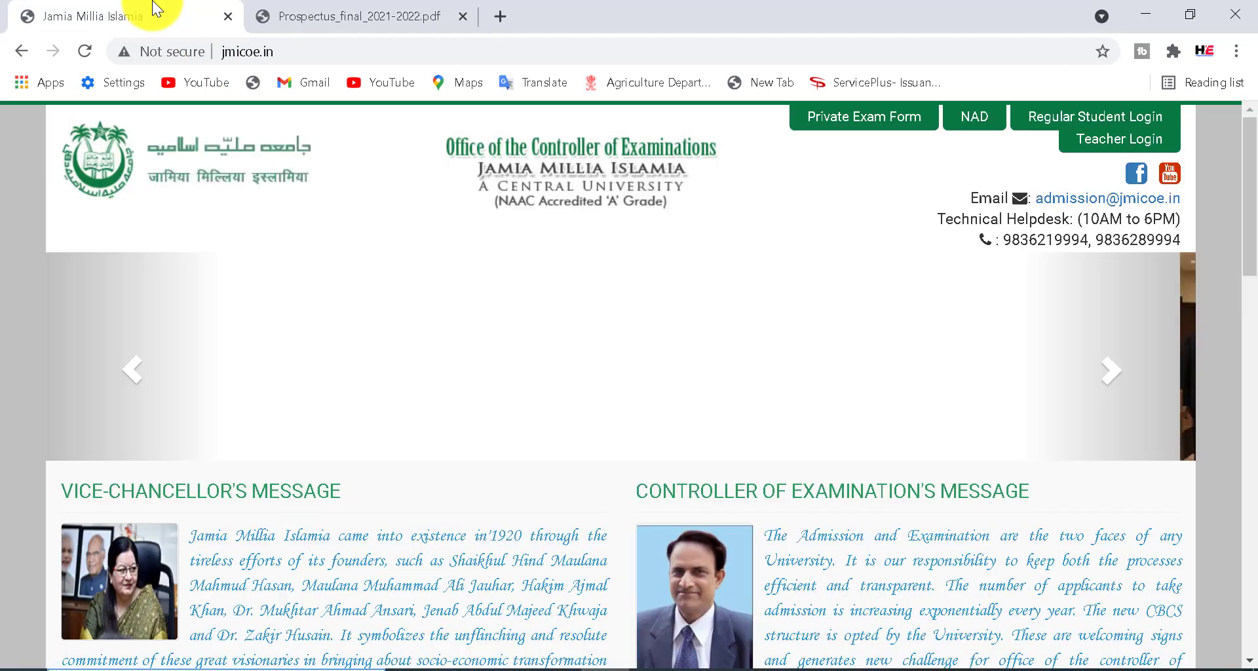
drag(1248, 196, 1235, 402)
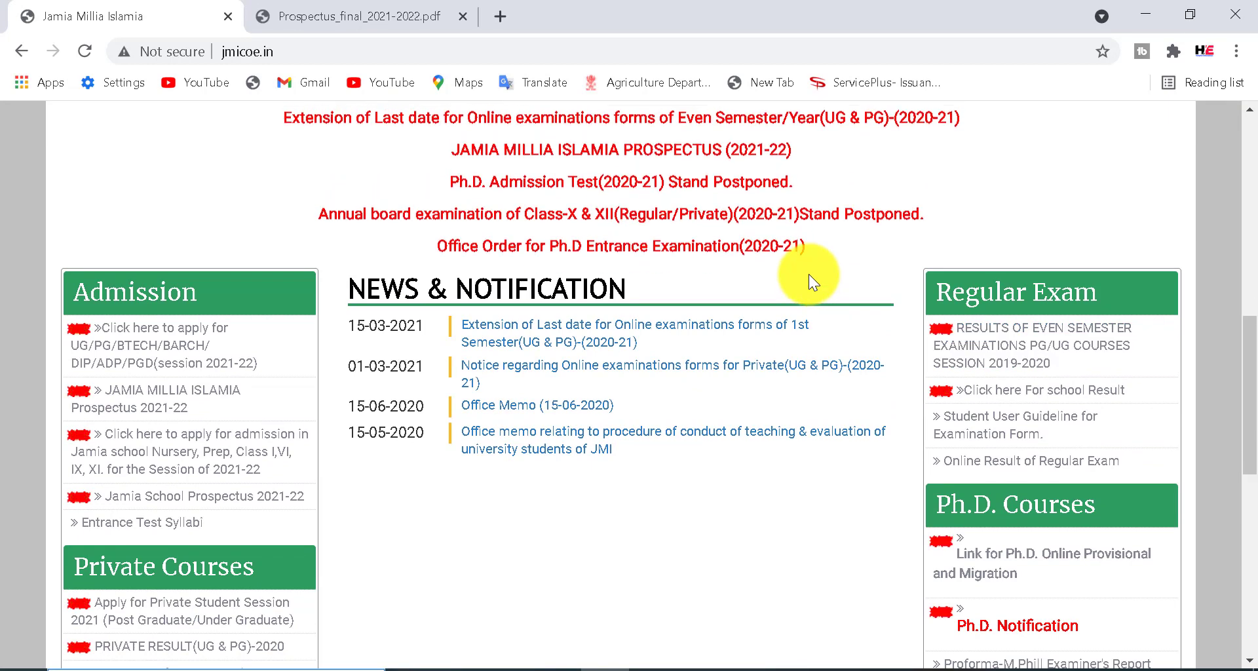
mouse_move(47, 376)
mouse_down()
mouse_move(98, 419)
mouse_move(287, 421)
mouse_up()
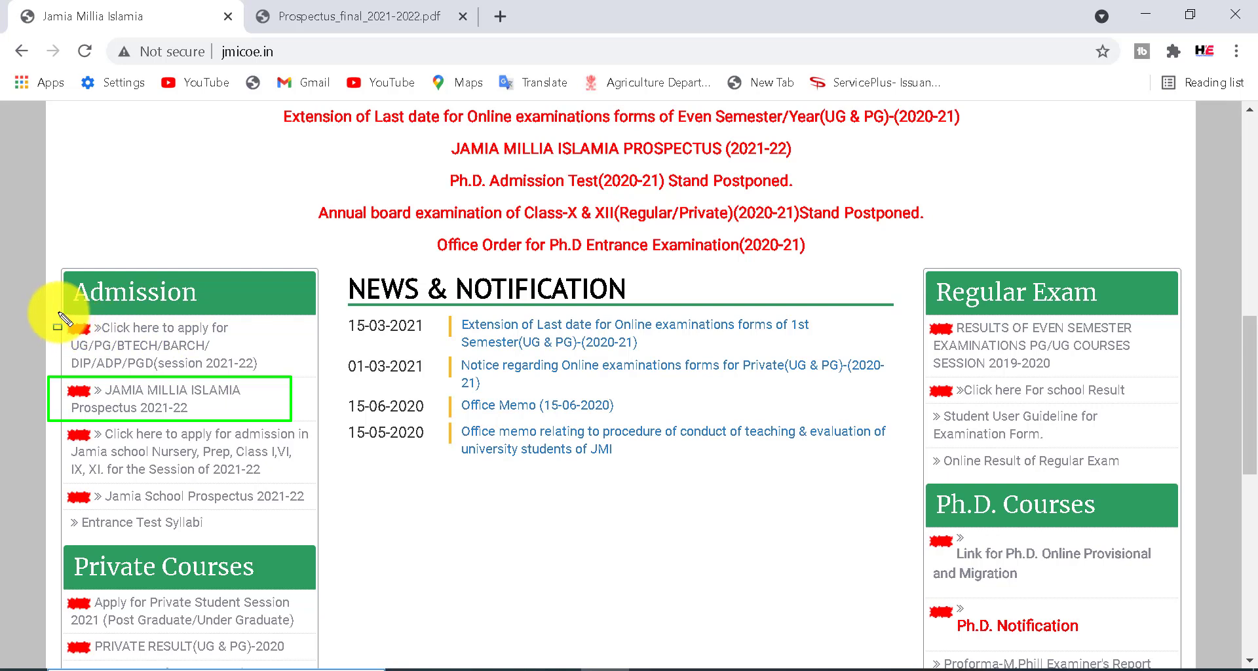
mouse_move(57, 282)
mouse_down()
mouse_move(242, 305)
mouse_move(232, 310)
mouse_up()
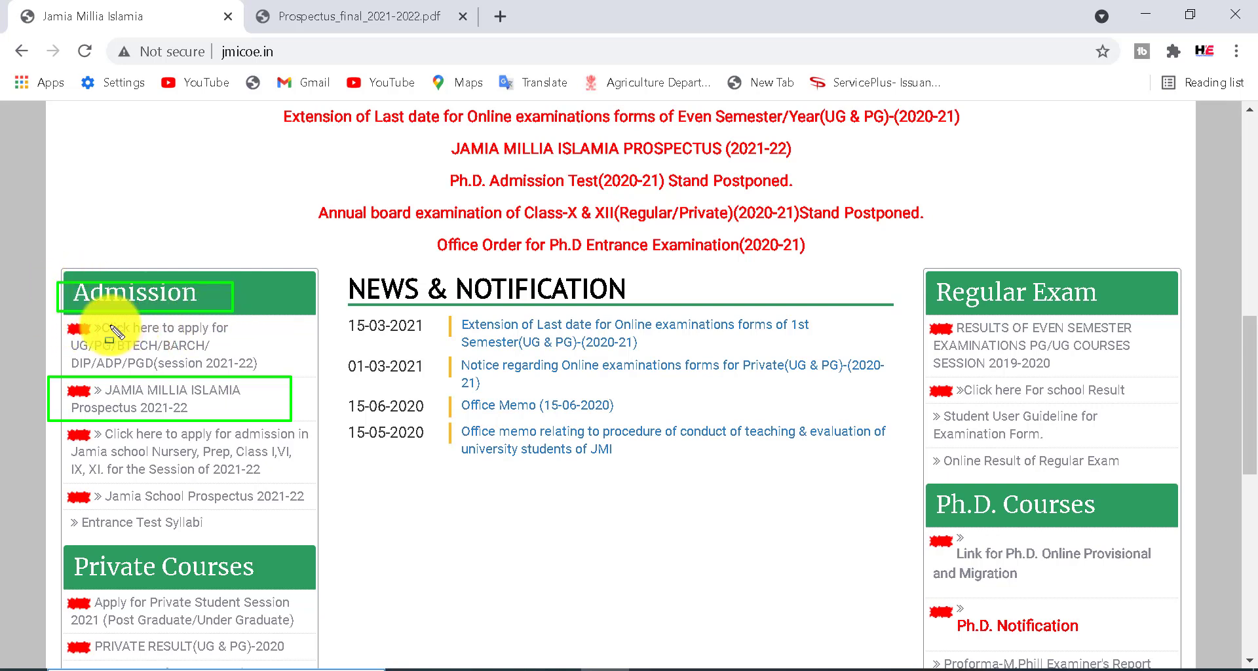
mouse_move(55, 313)
mouse_down()
mouse_move(85, 354)
mouse_move(306, 372)
mouse_up()
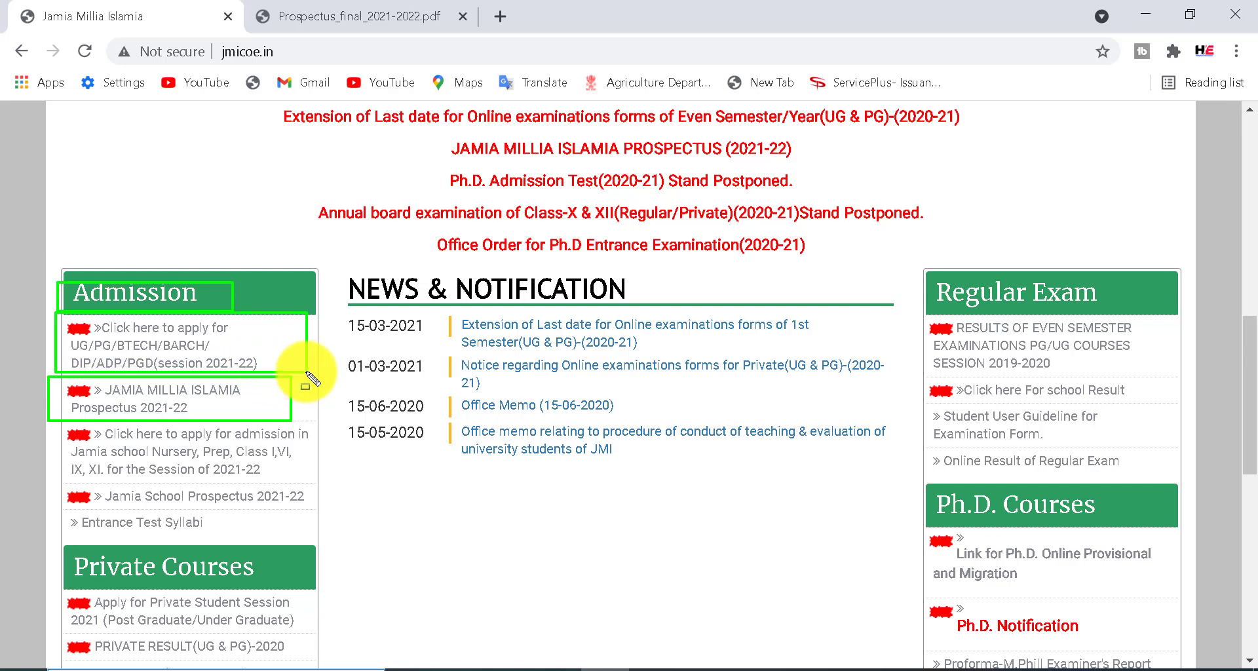
click(183, 342)
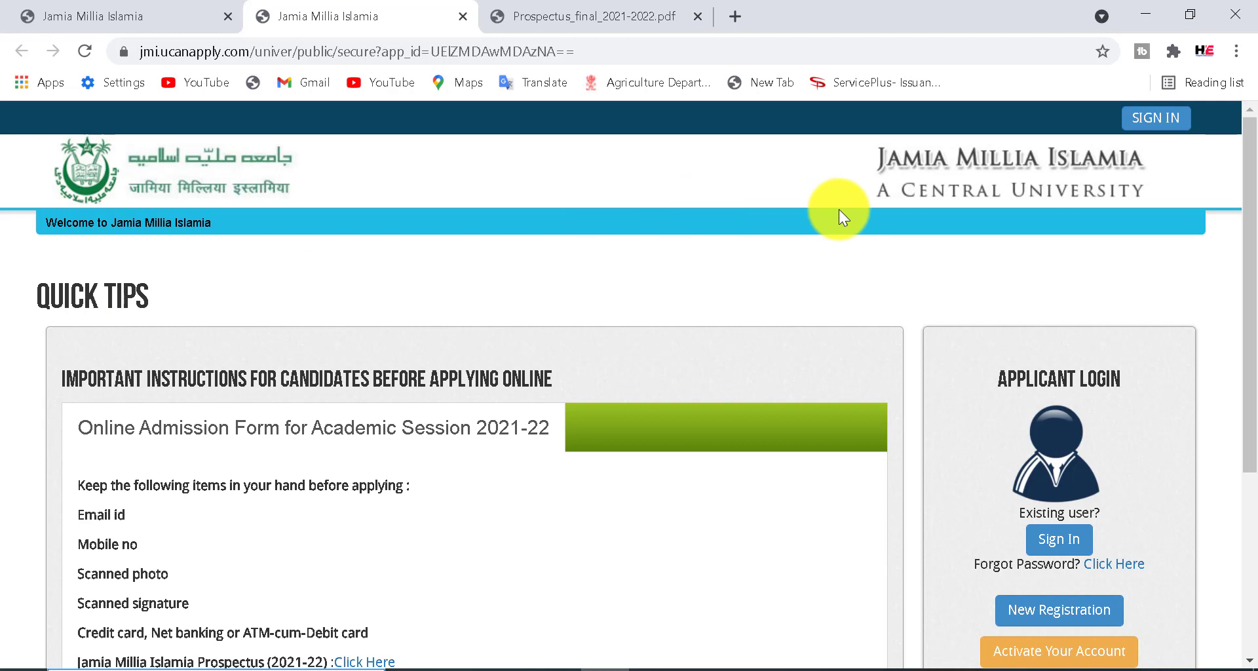
Outline the helpdesk phone numbers and the New Registration option on the admission page, and open the registration form.
drag(1248, 233, 1246, 342)
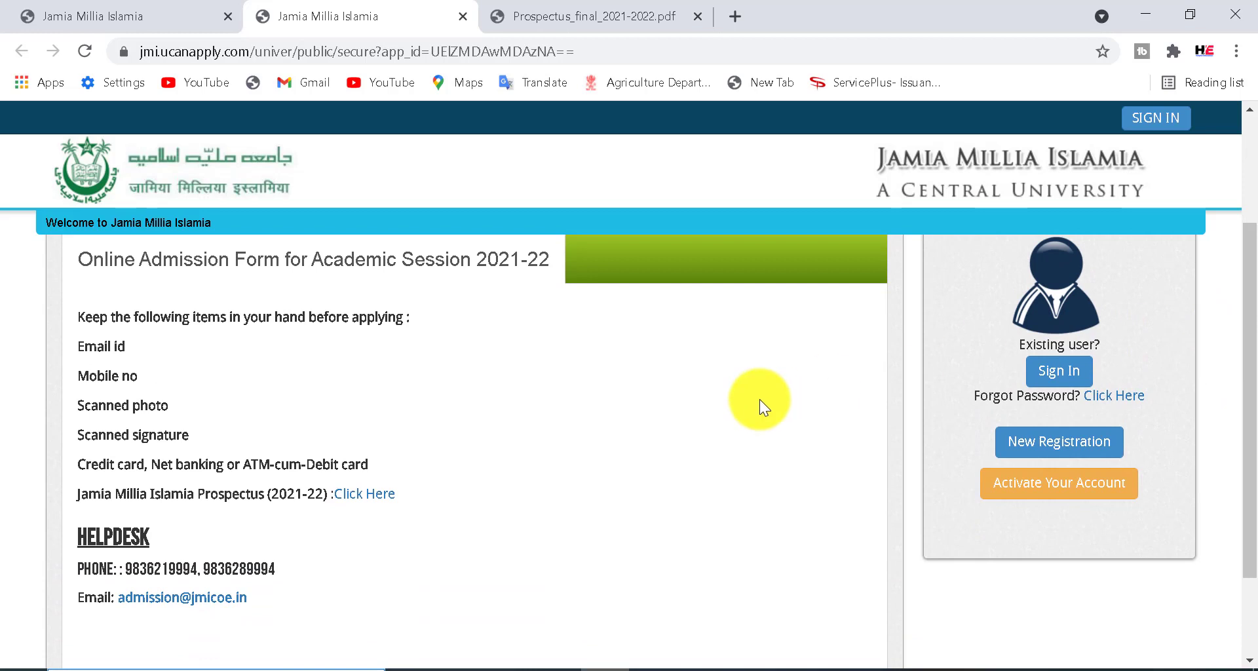
drag(238, 569, 324, 585)
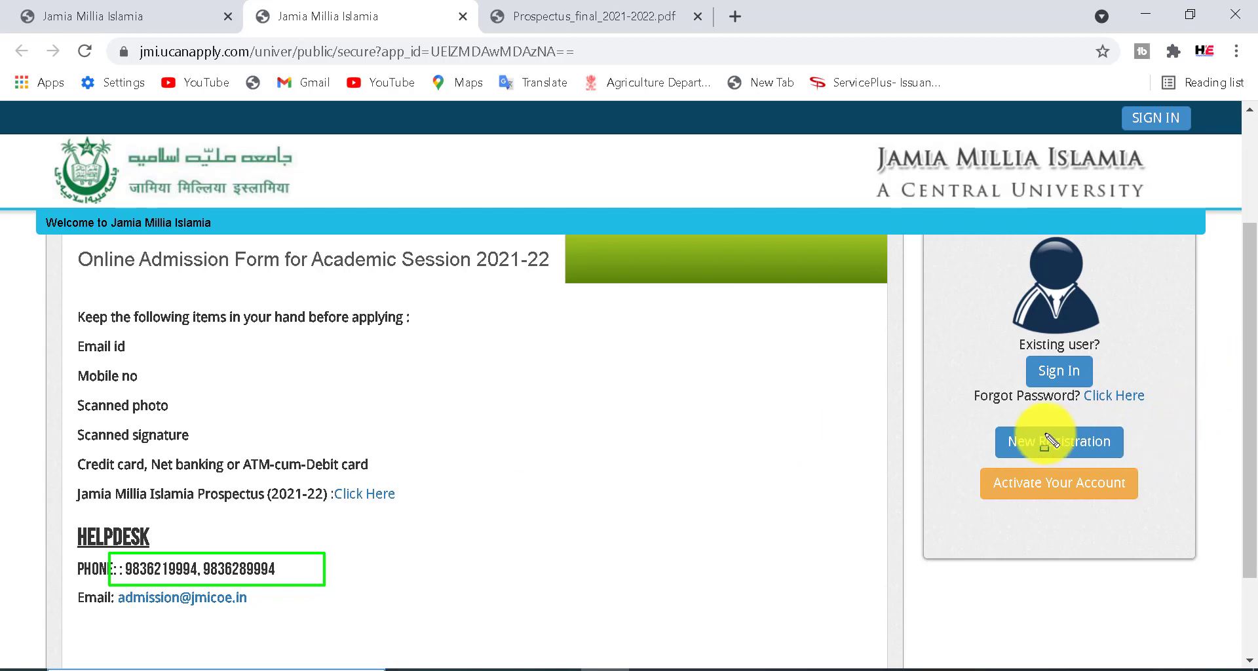
click(985, 423)
drag(1062, 449, 1154, 461)
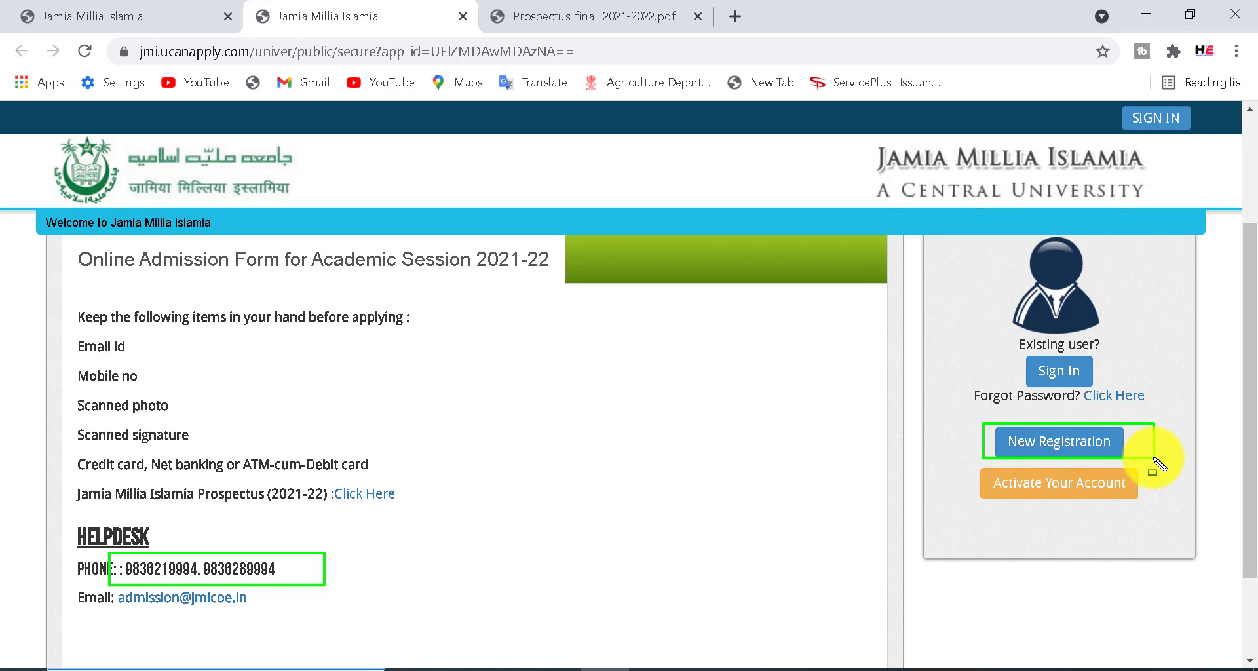
key(Escape)
click(1071, 450)
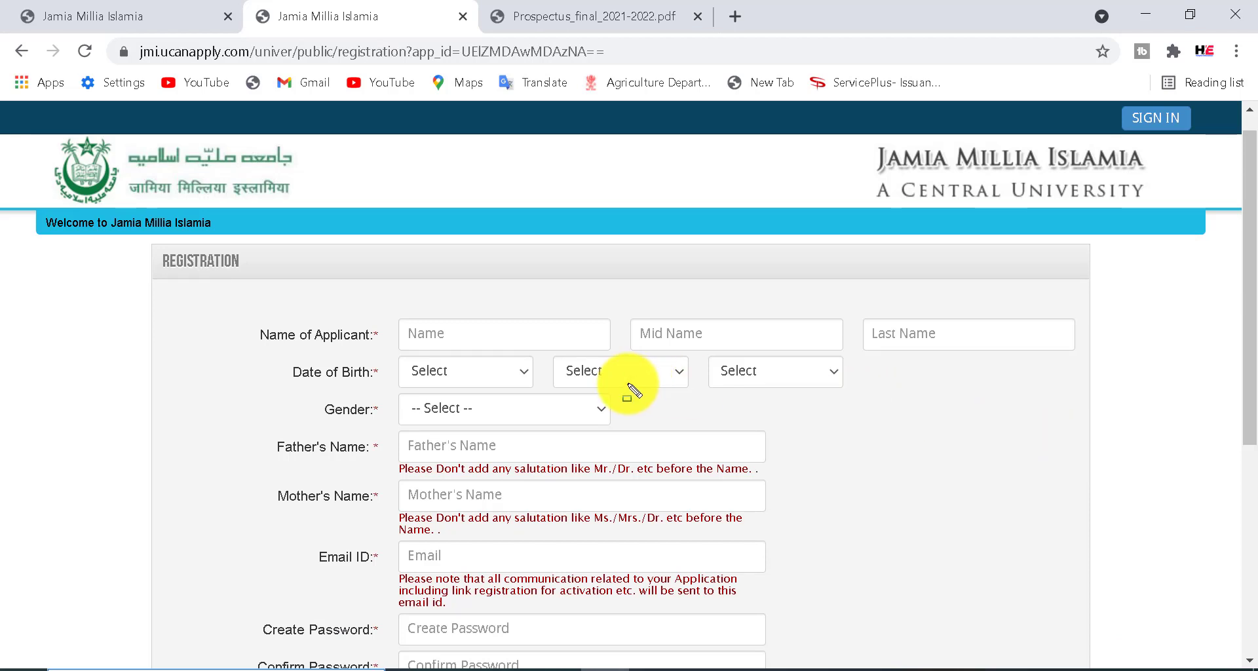
Point out the first, middle and last name fields of the applicant with outlines, and clear the outlines.
drag(406, 318, 513, 345)
drag(639, 321, 755, 337)
drag(871, 318, 978, 345)
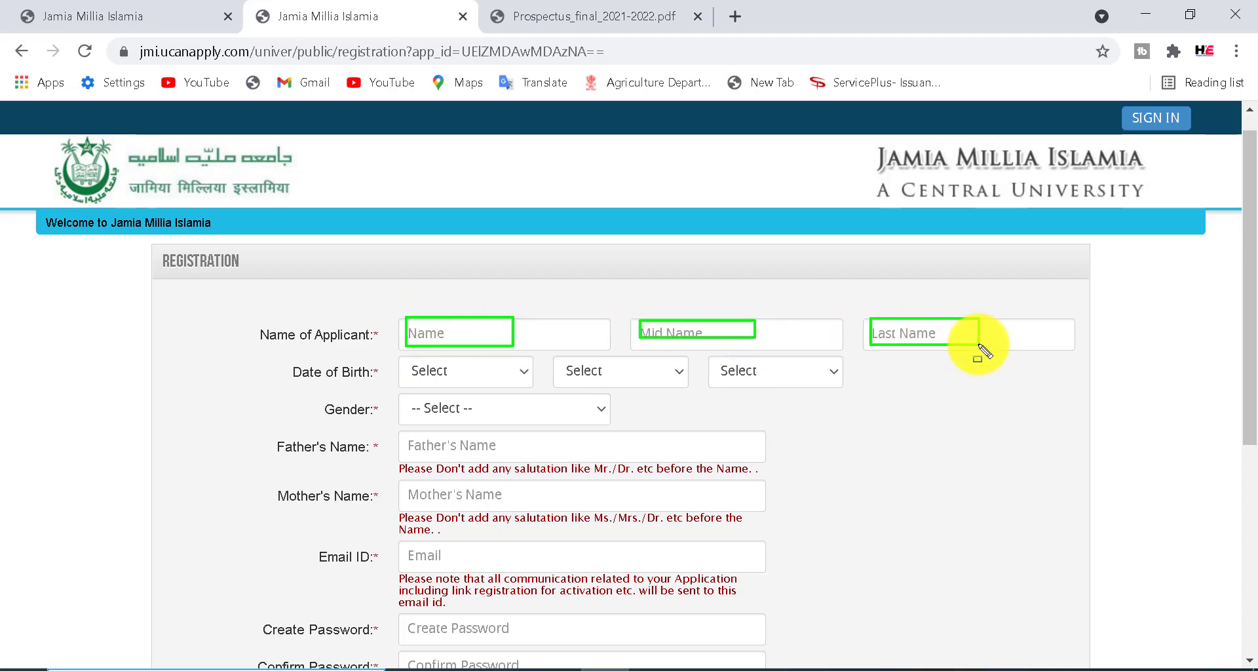
key(Escape)
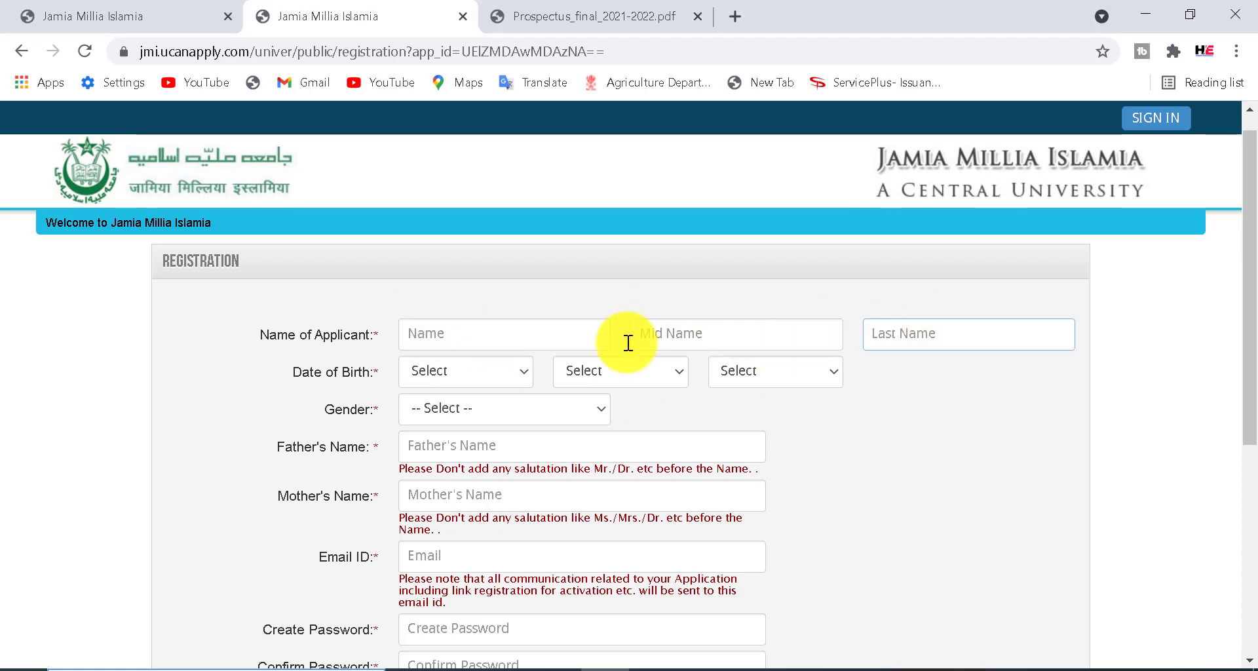
Select the day, month and year of the applicant's date of birth and set the gender to MALE.
click(466, 366)
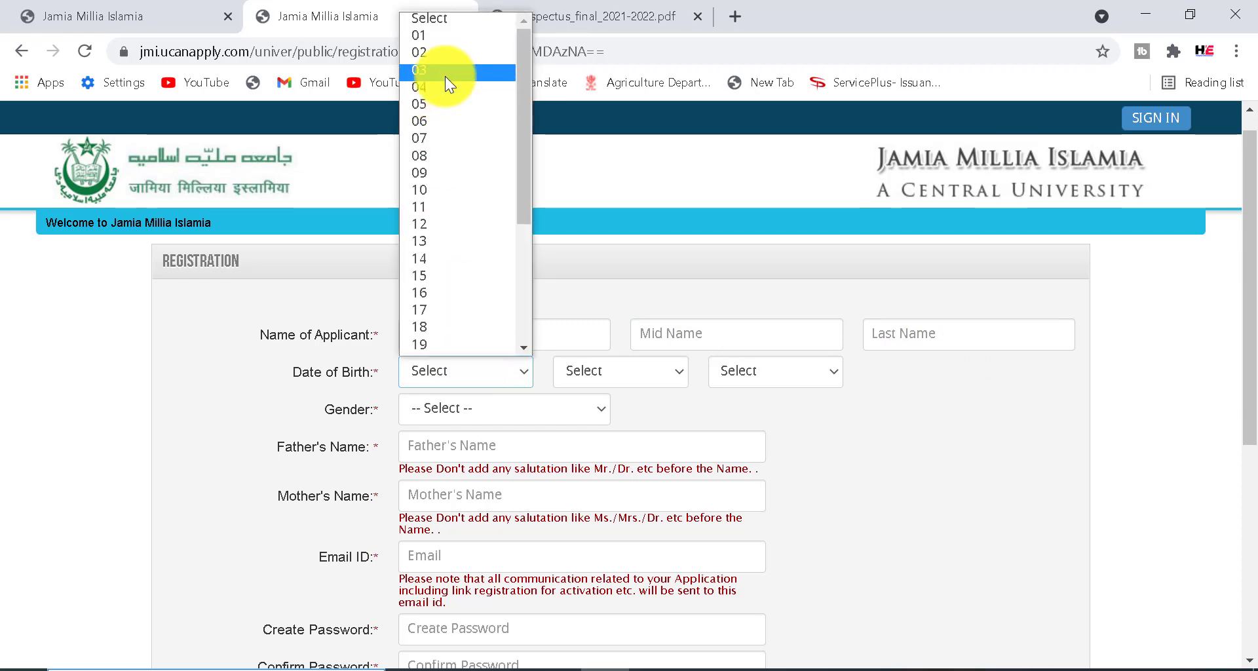
click(439, 104)
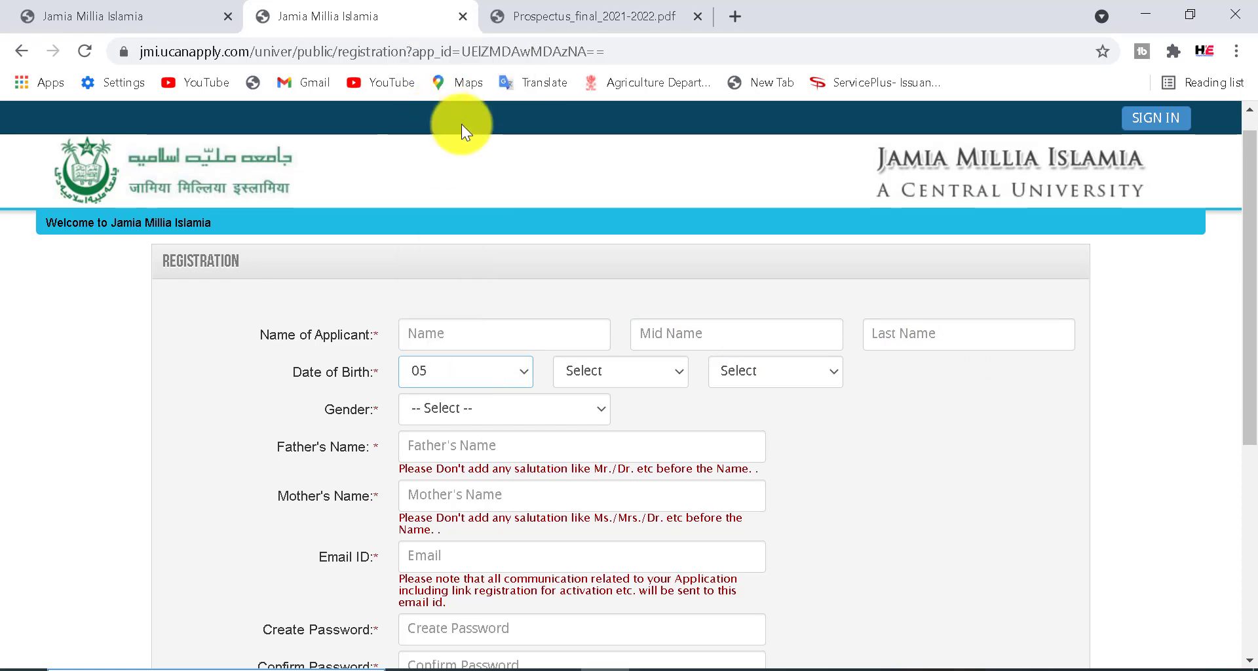
click(592, 373)
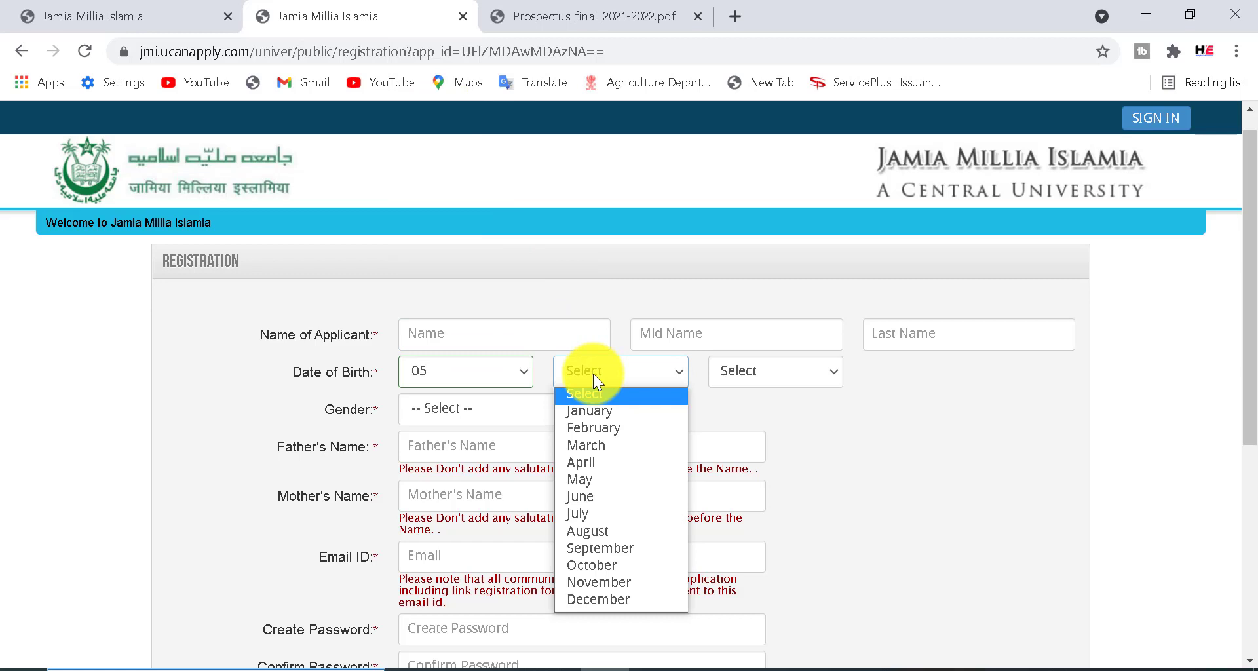
click(608, 431)
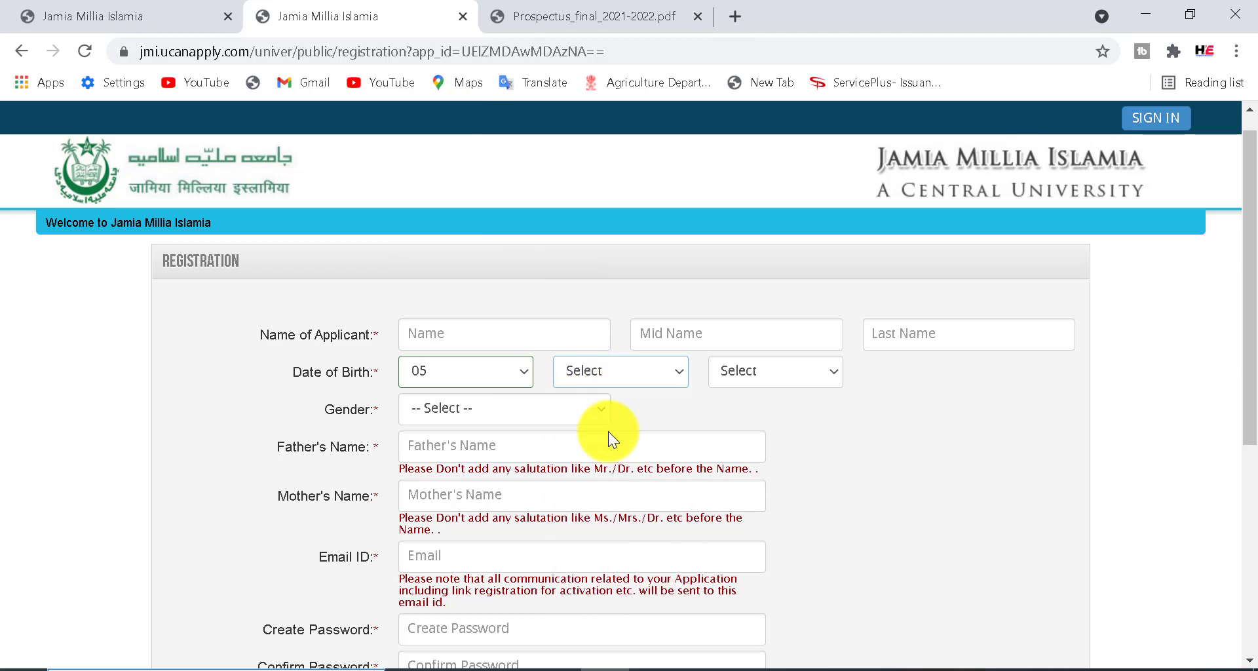
click(754, 380)
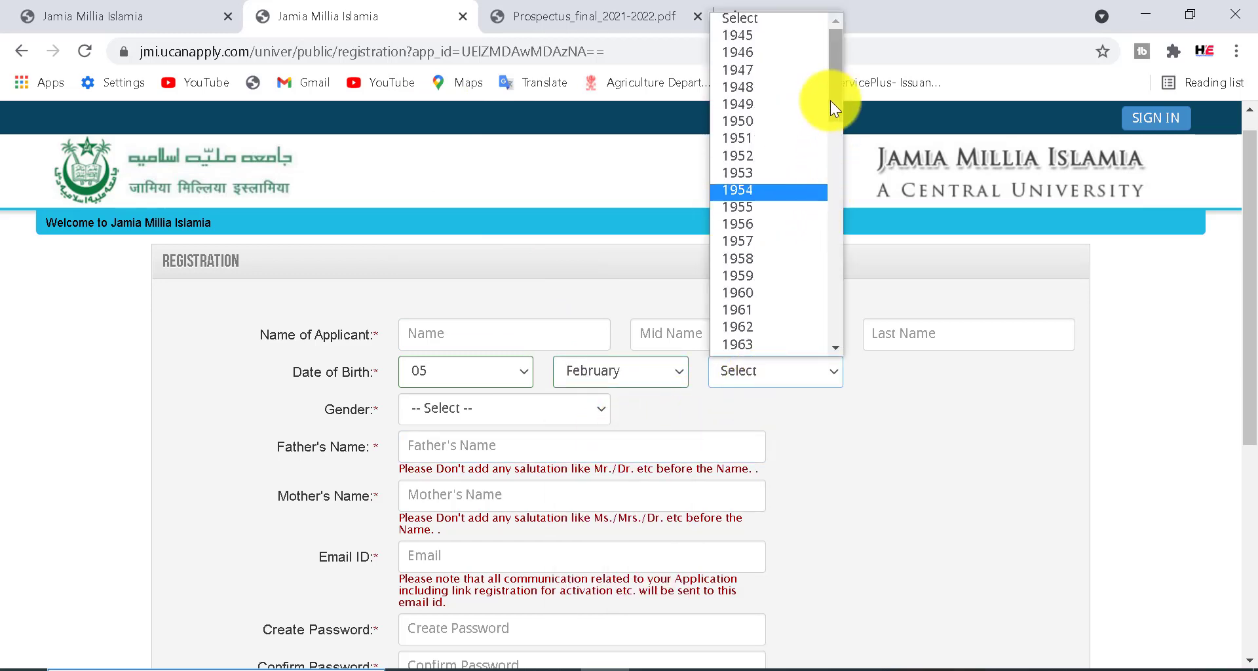
drag(835, 116, 839, 175)
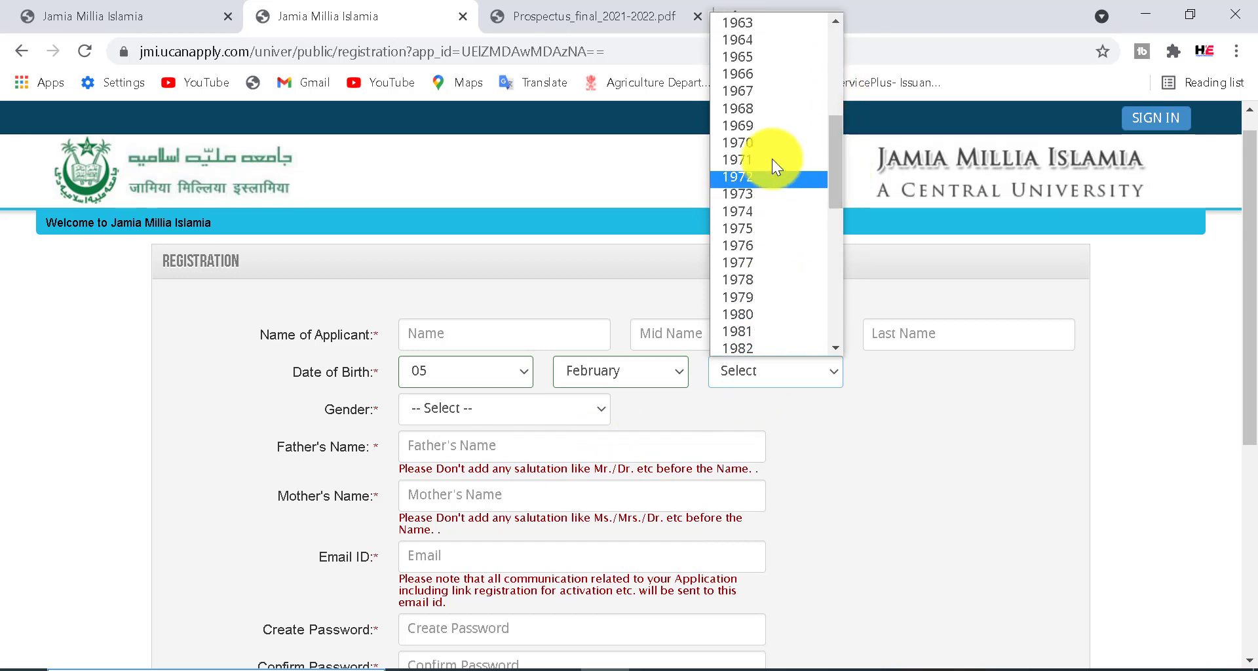
click(756, 39)
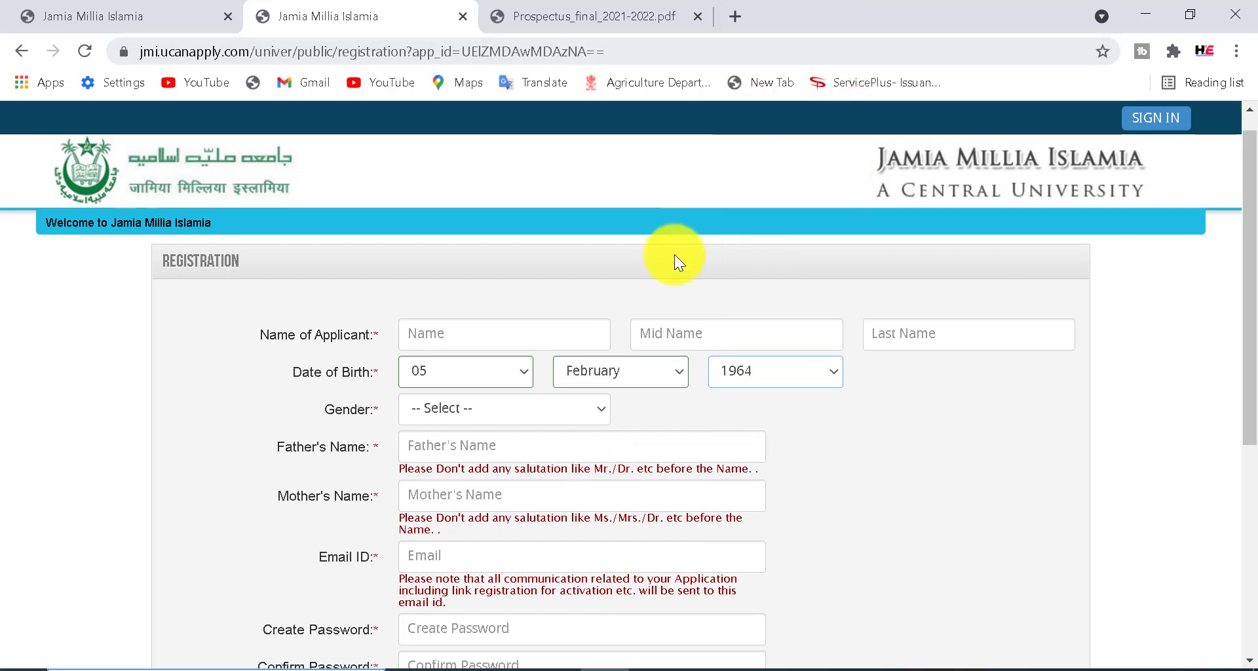
click(530, 410)
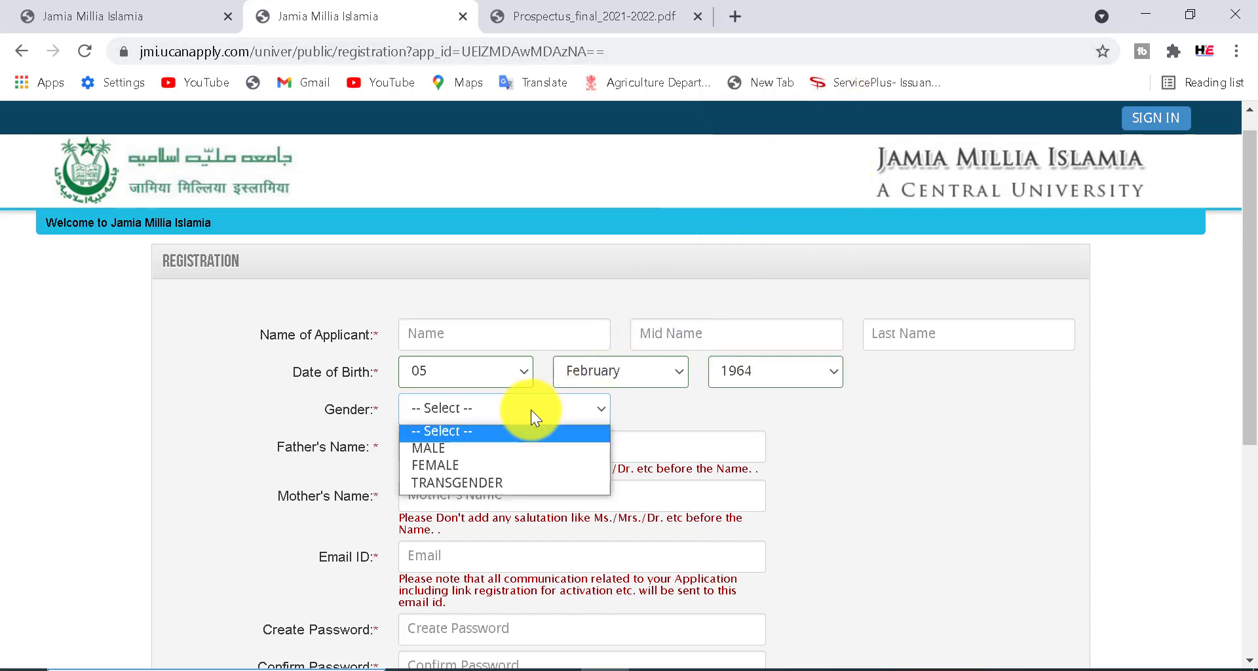
click(476, 448)
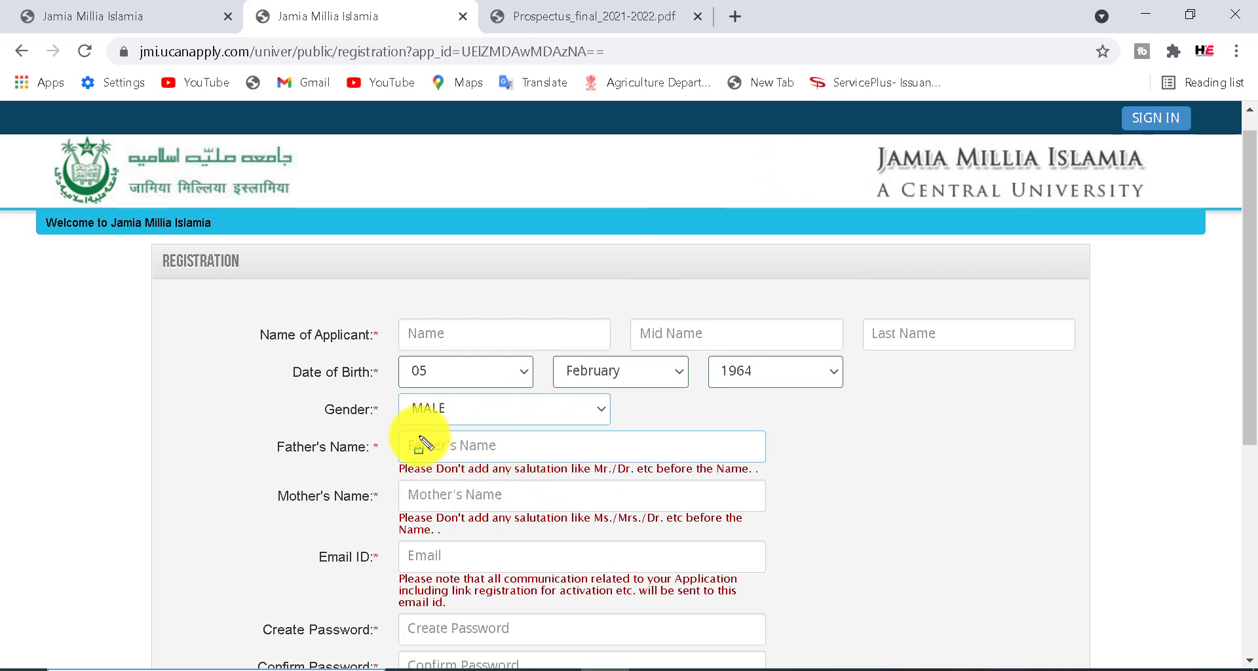
Point out the Father's Name, Mother's Name, Email ID and Create Password fields with outlines, and clear the outlines.
drag(401, 427, 568, 456)
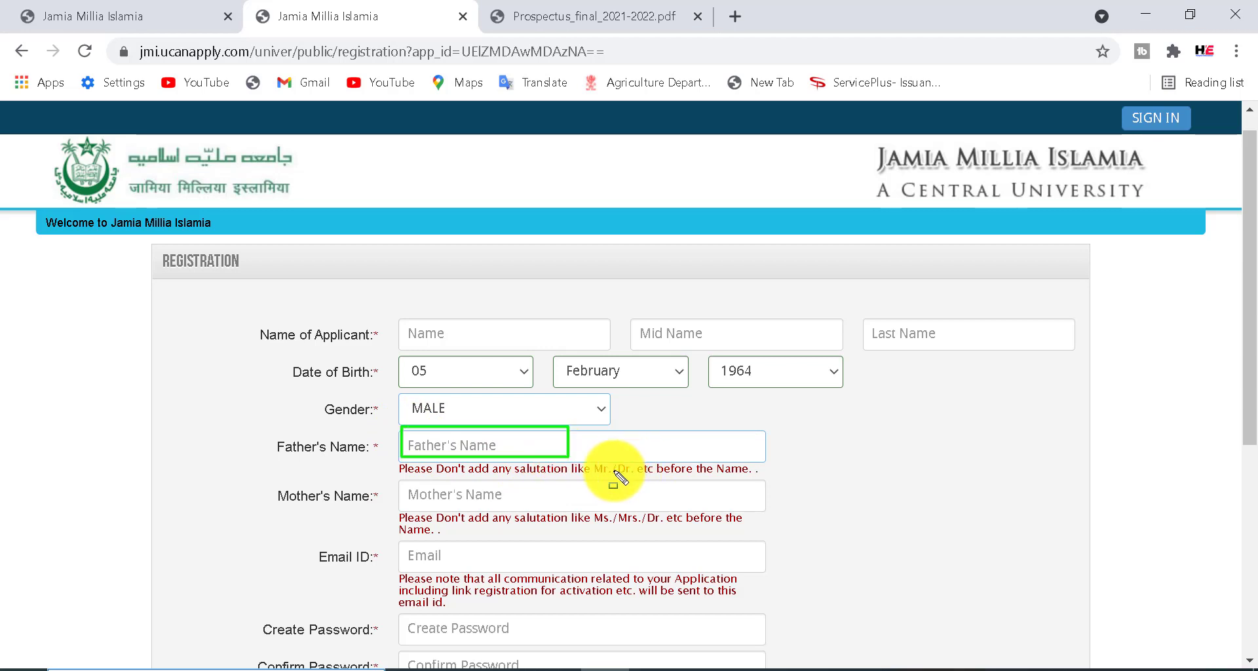
drag(401, 480, 545, 502)
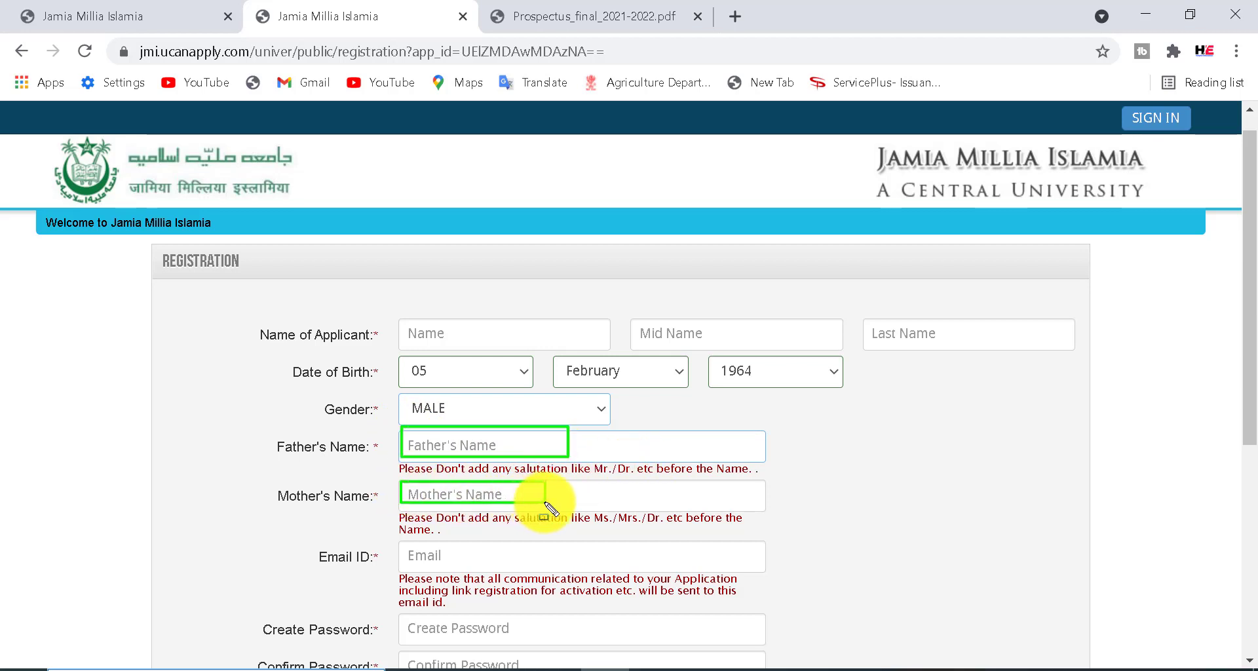
mouse_move(407, 537)
mouse_down()
mouse_move(505, 572)
mouse_move(575, 571)
mouse_up()
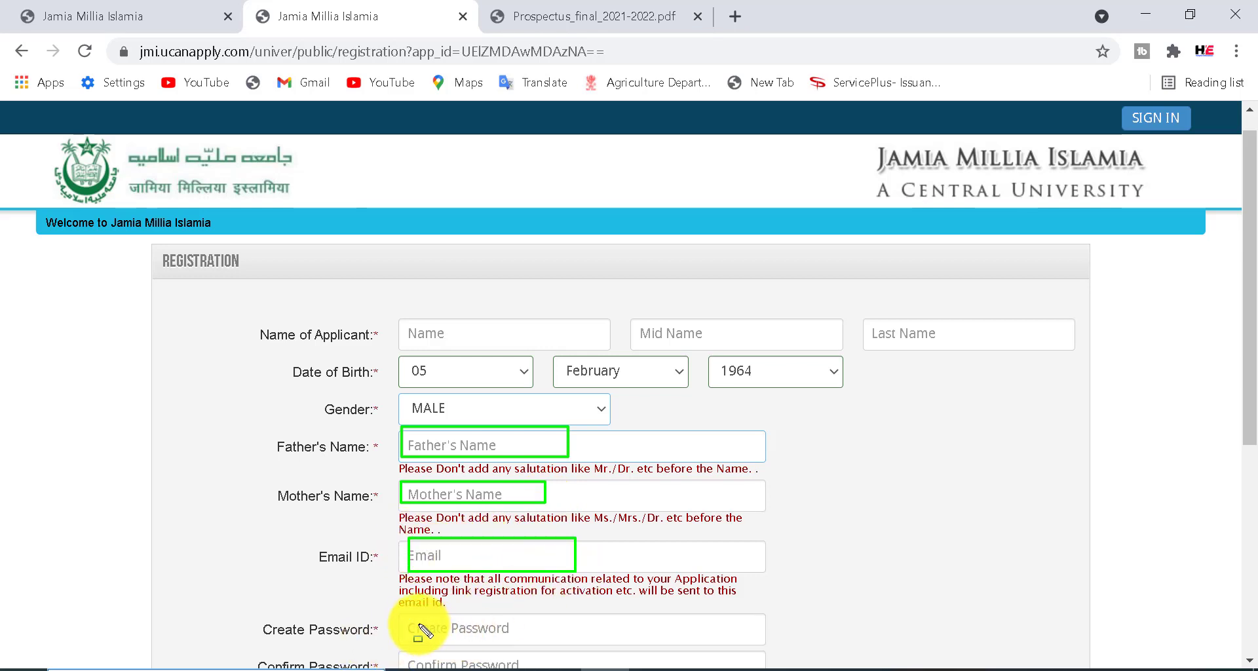
drag(406, 615, 474, 641)
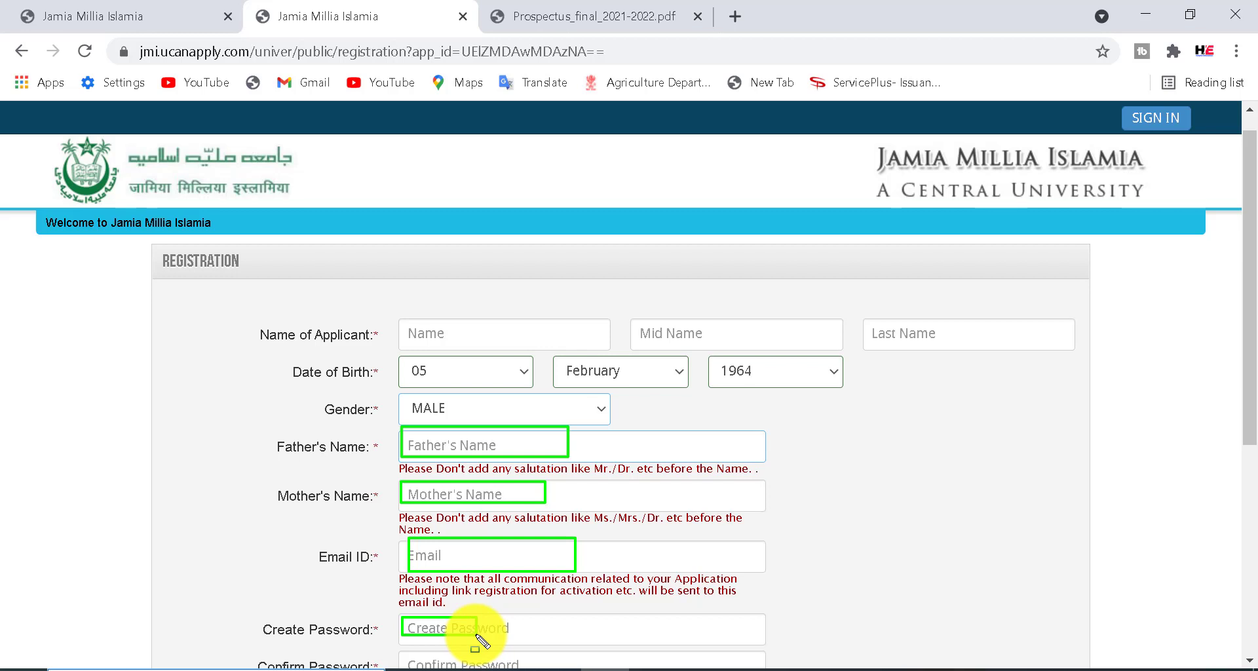
key(Escape)
Examine the 8-20 character password rule and the create password, confirm password and mobile number fields, outlining each and clearing the outlines.
drag(1247, 336, 1246, 387)
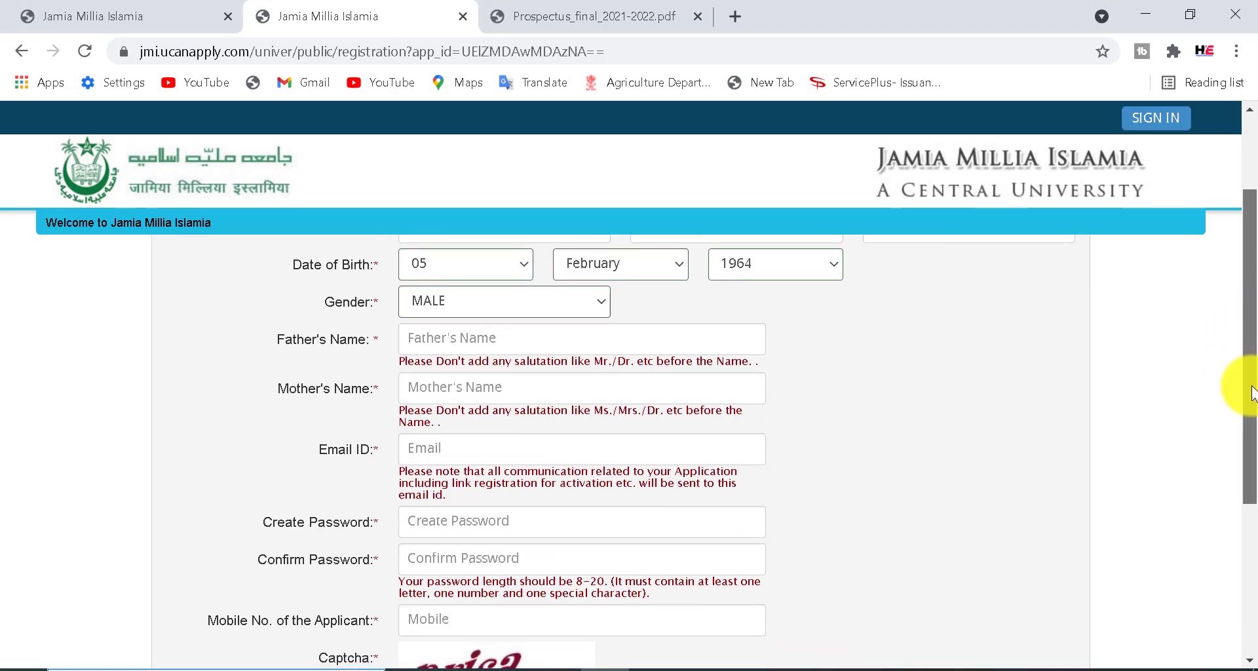
click(641, 558)
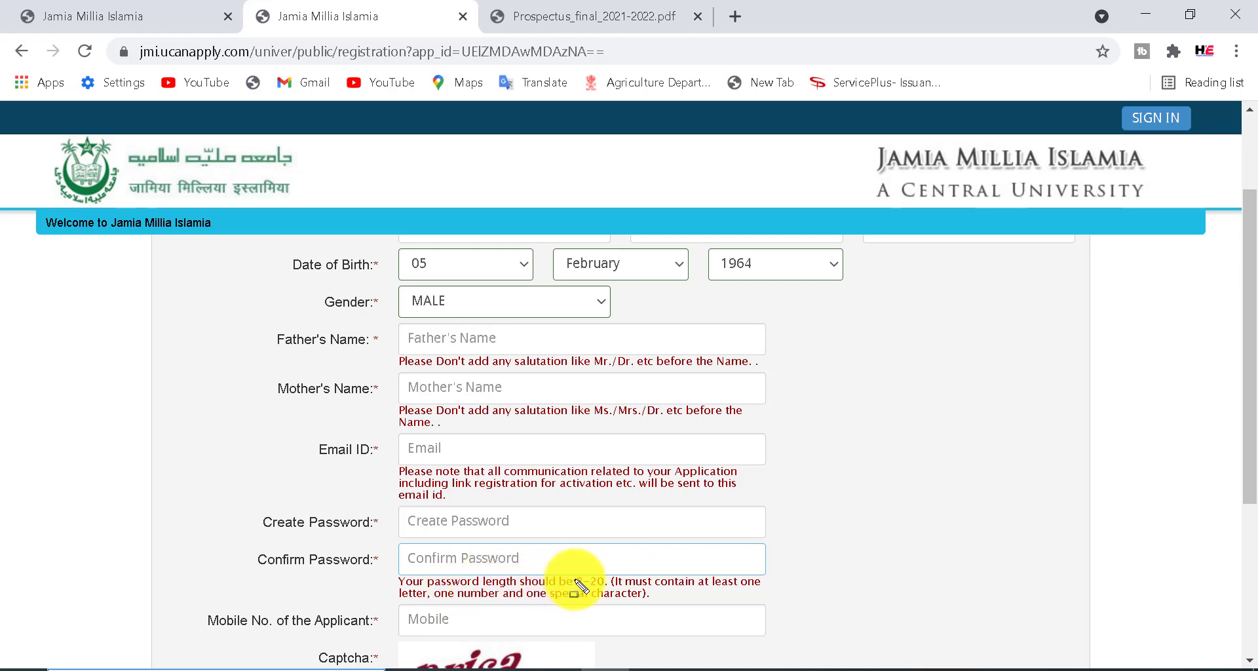
drag(574, 568, 617, 588)
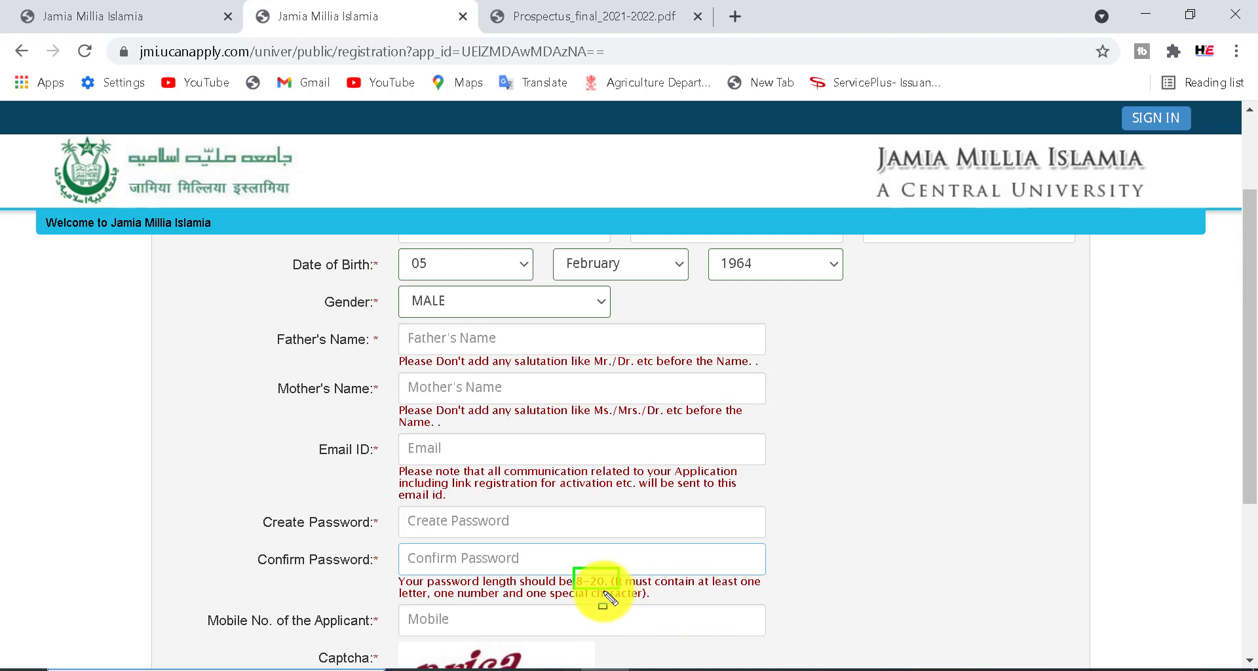
drag(434, 519, 566, 531)
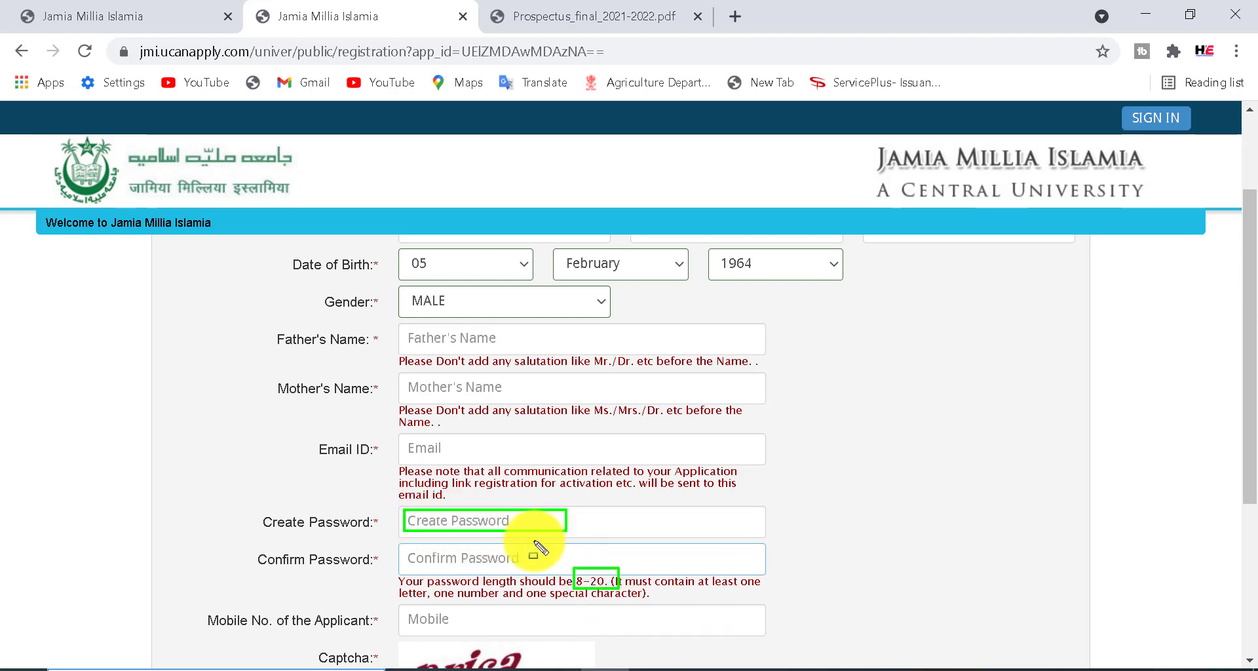
drag(392, 542, 578, 568)
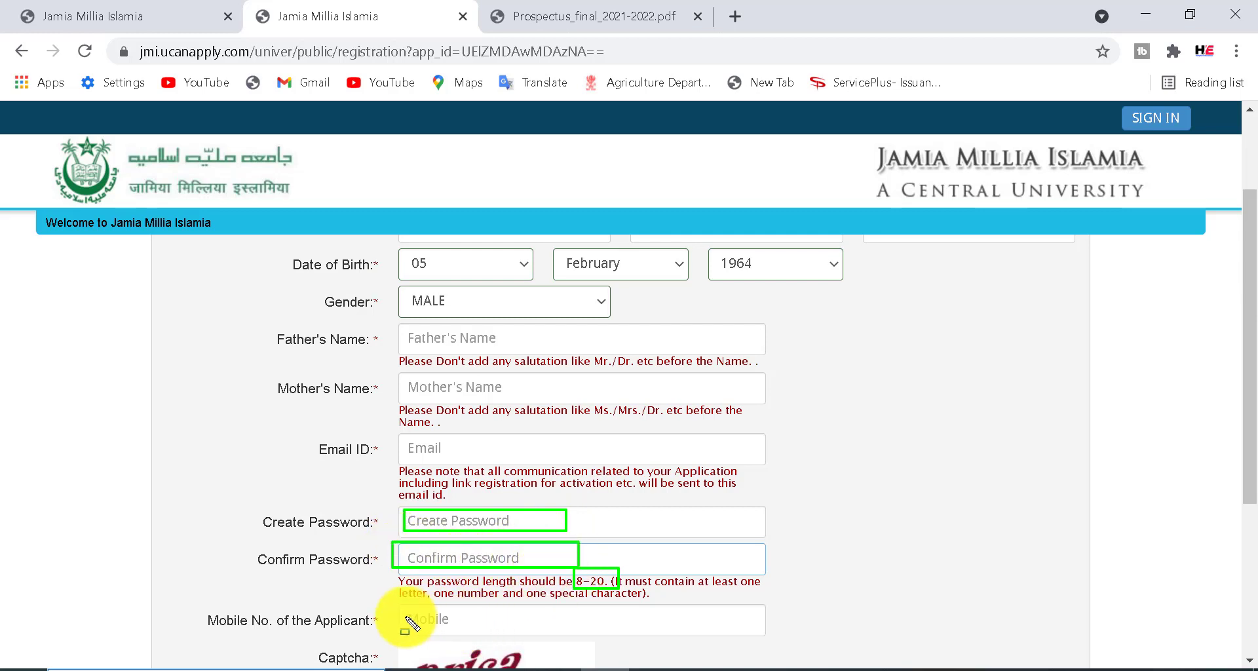
drag(402, 604, 535, 634)
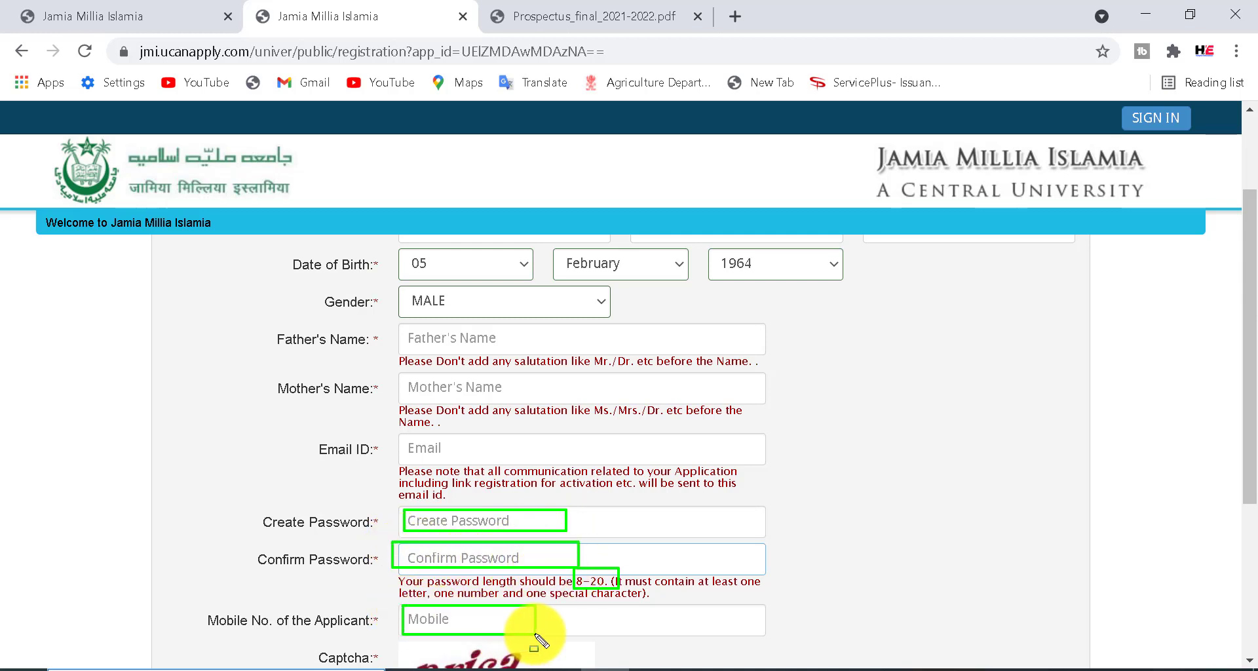
key(Escape)
drag(1253, 399, 1241, 537)
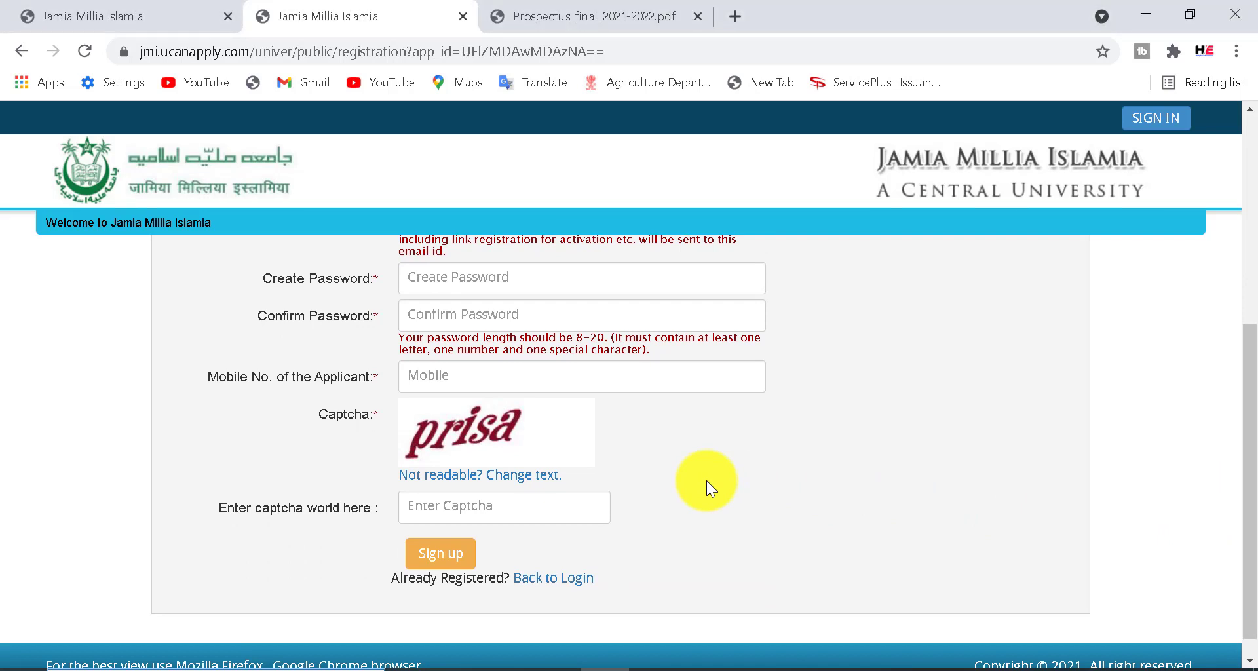
Point out the captcha image, the captcha entry field and the Sign up button with outlines.
drag(394, 408, 629, 462)
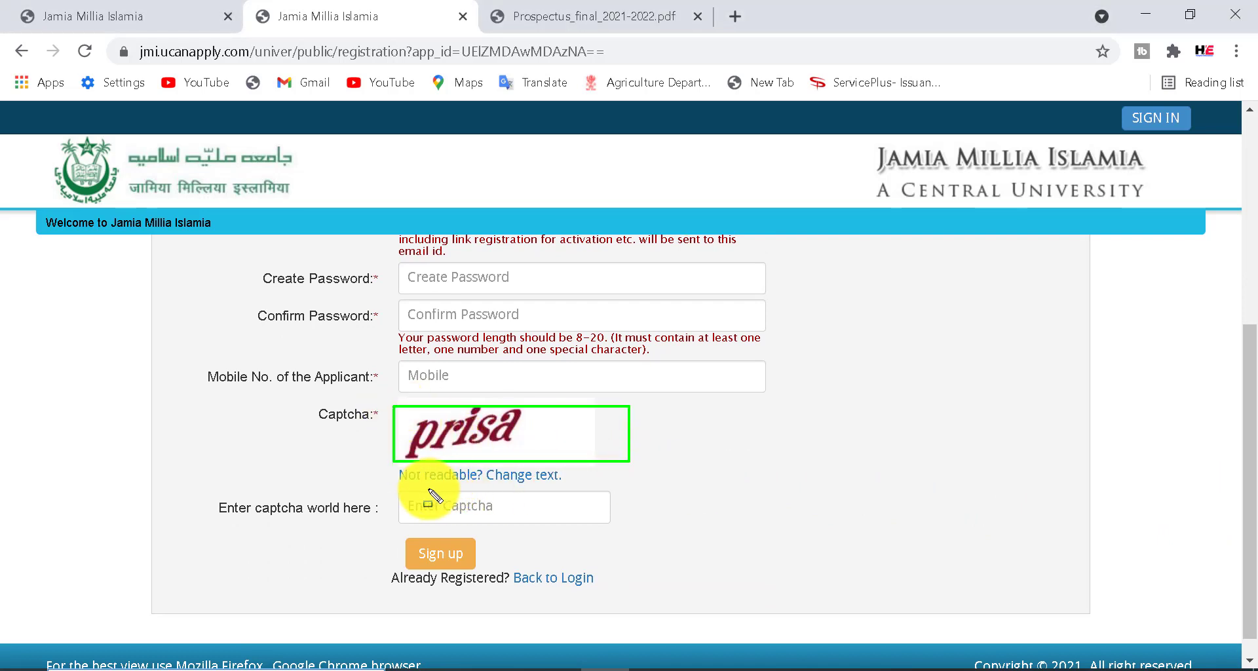
drag(406, 494, 550, 521)
drag(399, 533, 506, 570)
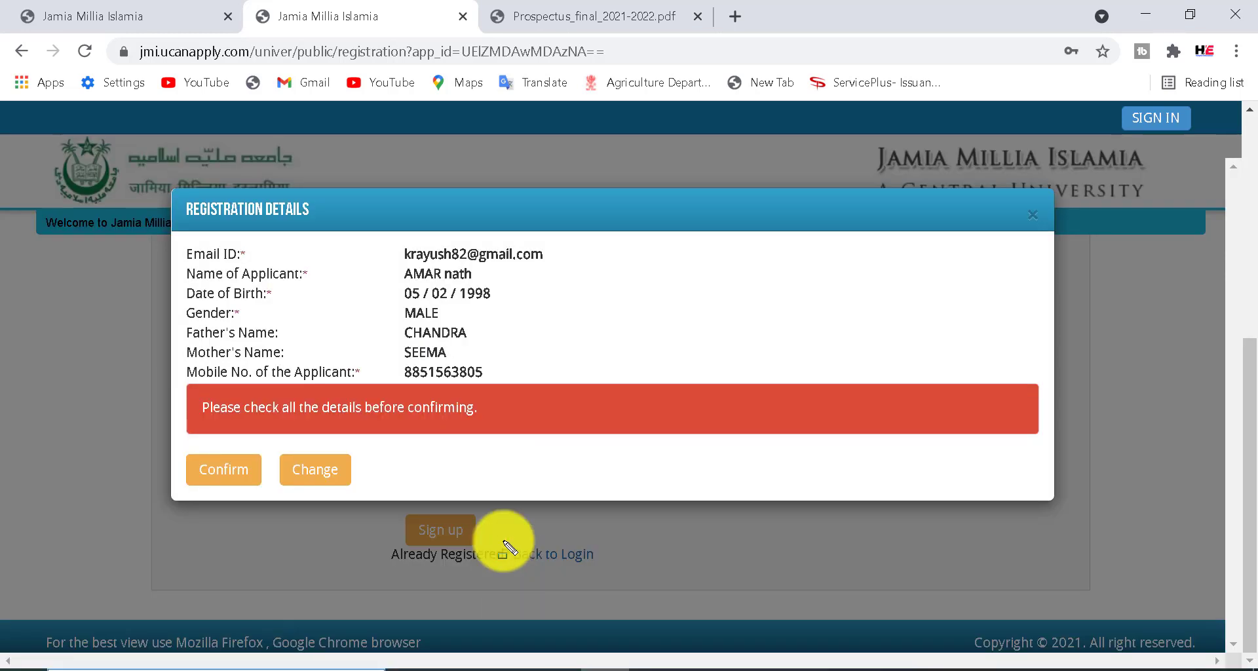
Outline the registration details and the Change and Confirm options, clear the outlines, and confirm the registration.
mouse_move(174, 191)
mouse_down()
mouse_move(385, 225)
mouse_move(505, 419)
mouse_move(576, 373)
mouse_move(588, 389)
mouse_up()
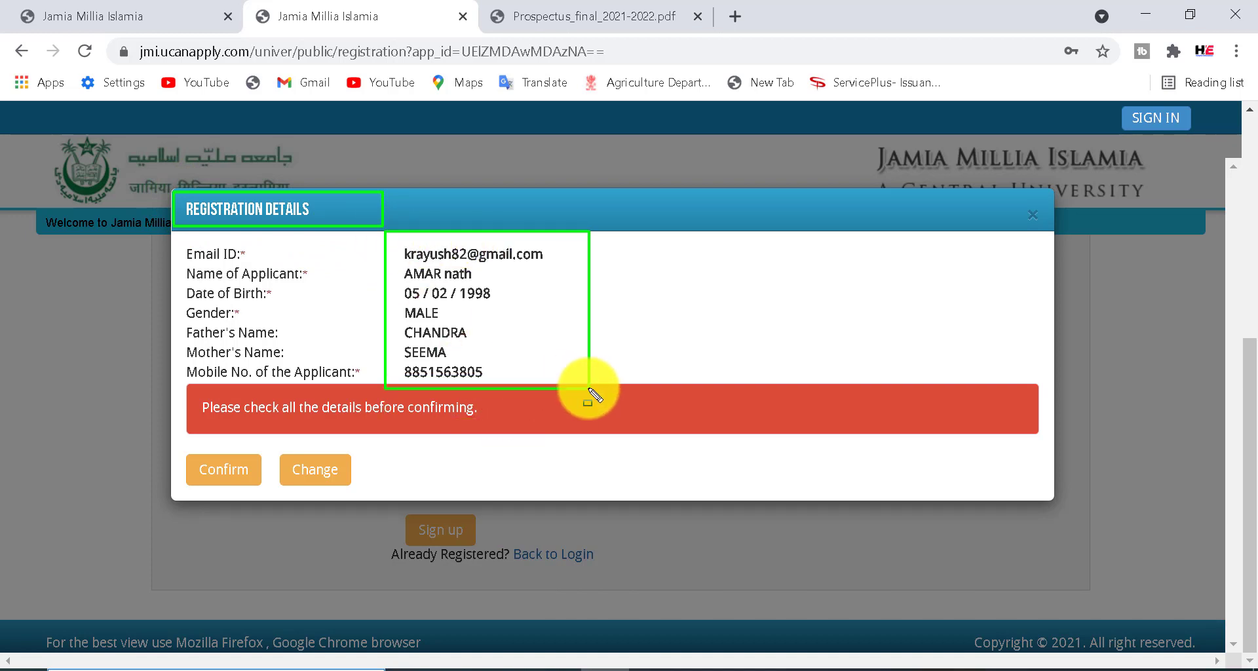
drag(273, 453, 400, 482)
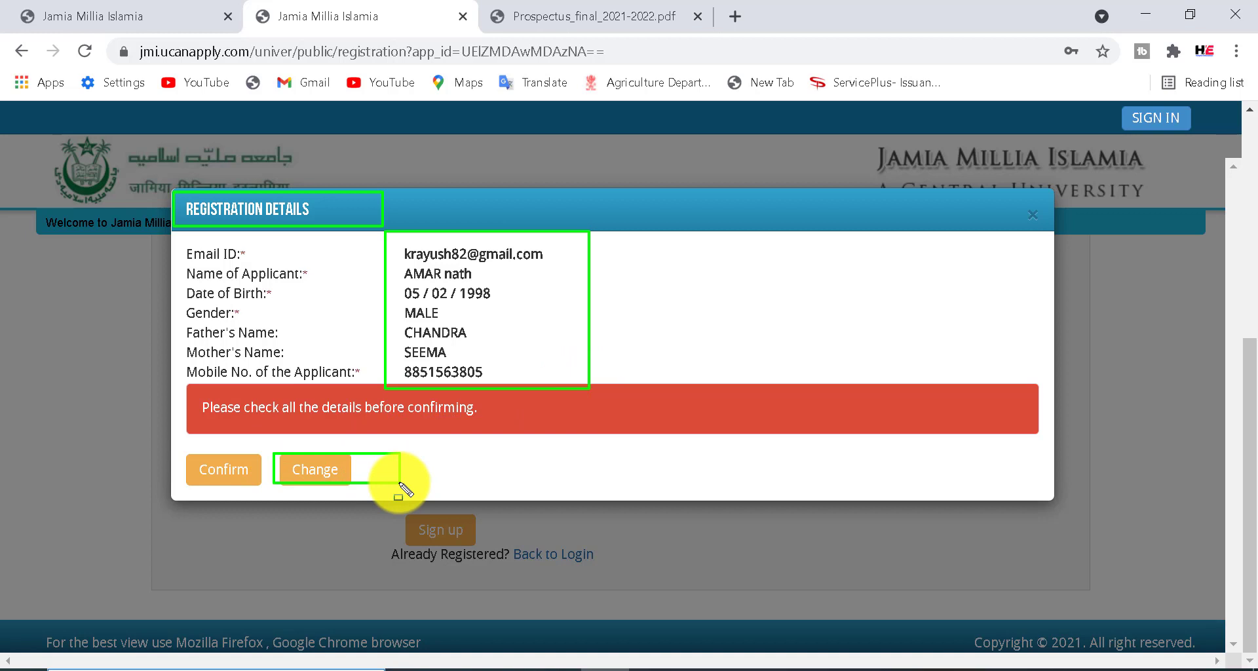
drag(178, 440, 270, 492)
key(Escape)
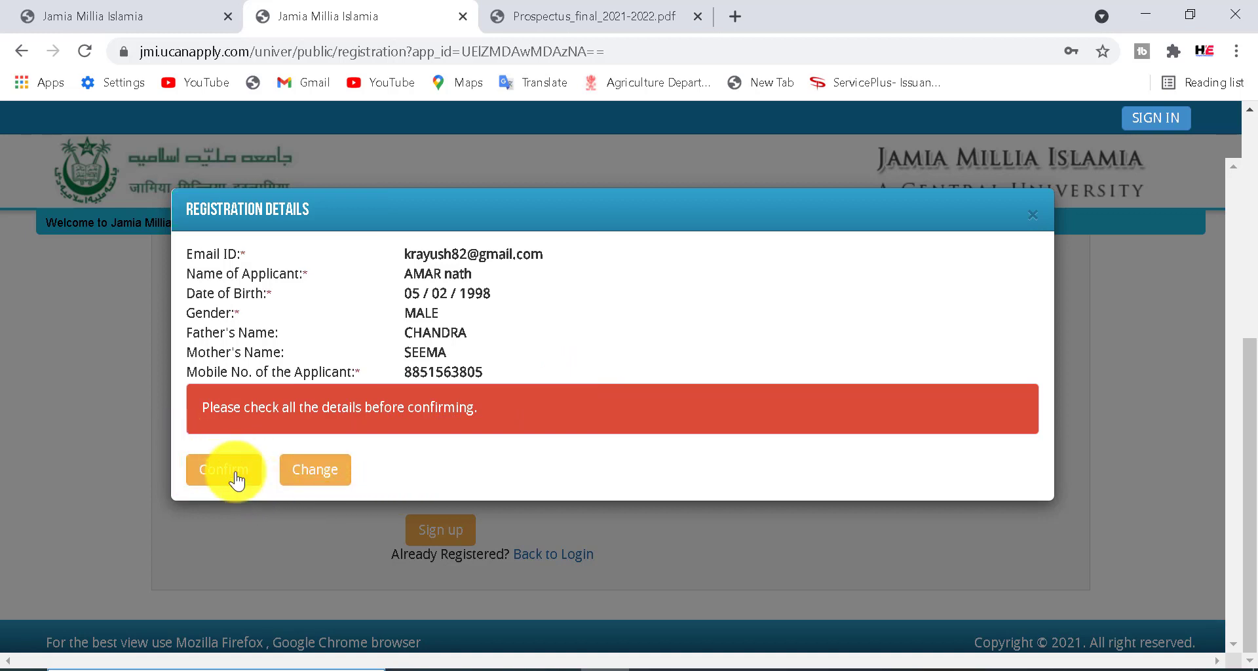
click(234, 480)
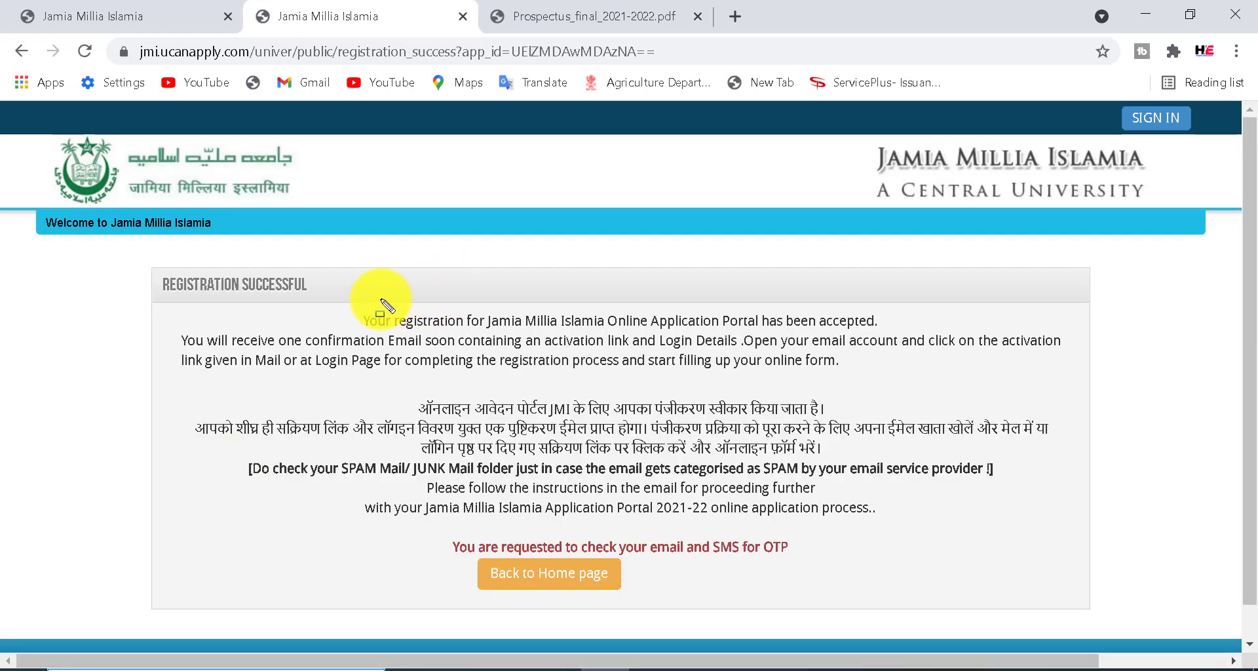
Outline the registration acceptance message and the email and SMS OTP notice, and return to the portal's home page.
drag(349, 301, 377, 313)
mouse_move(463, 338)
mouse_down()
mouse_move(727, 327)
mouse_move(921, 338)
mouse_up()
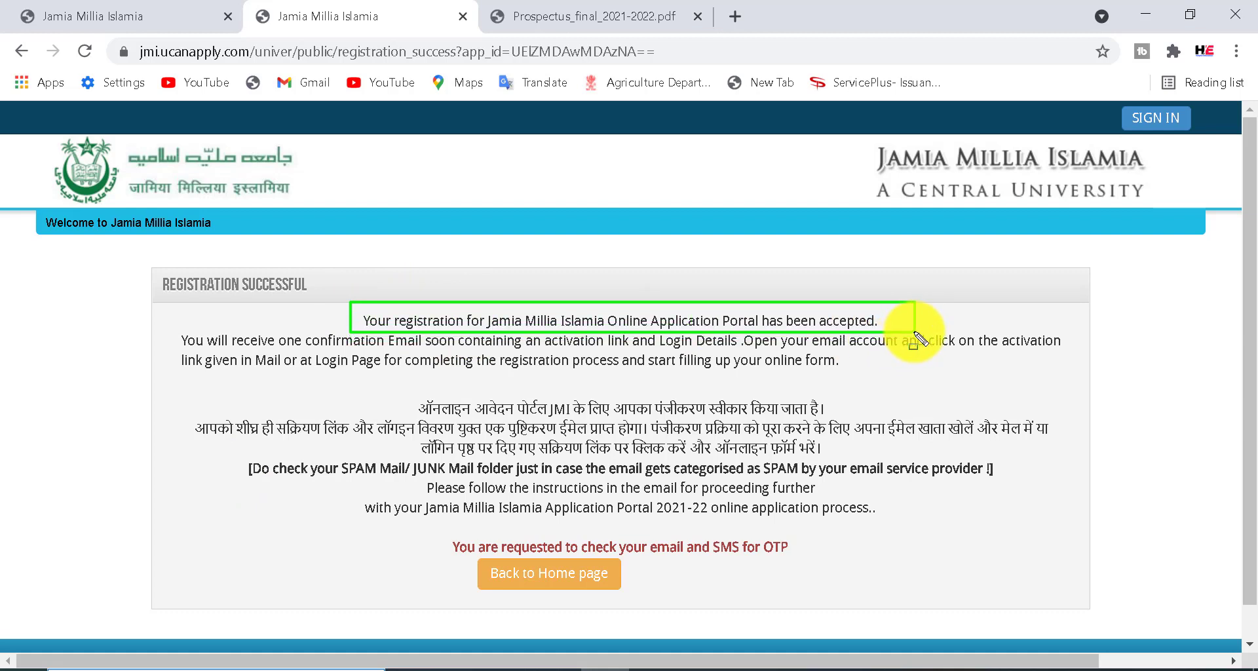
mouse_move(440, 527)
mouse_down()
mouse_move(455, 547)
mouse_move(818, 563)
mouse_up()
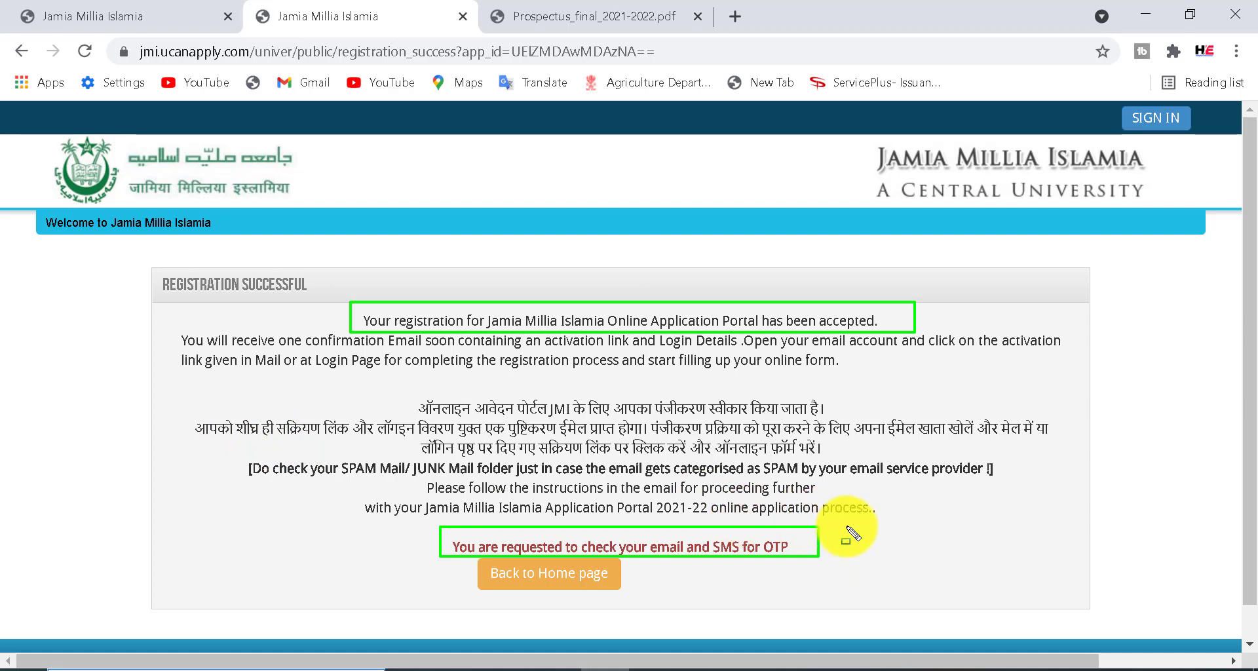
drag(452, 562, 714, 593)
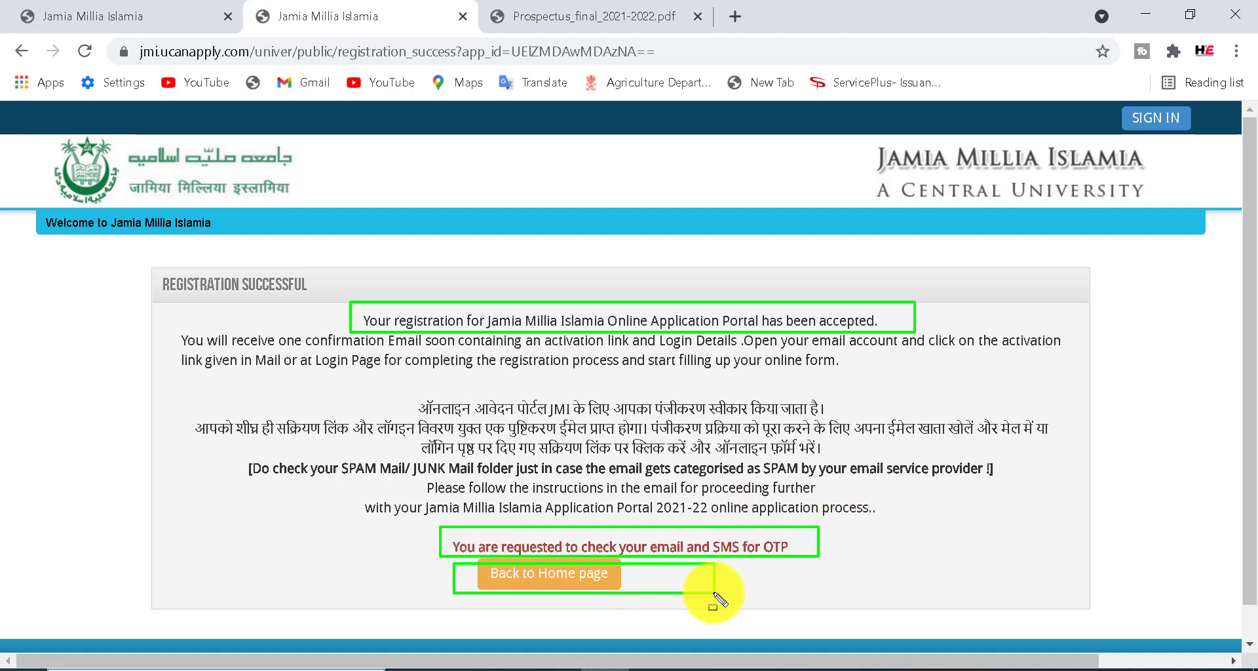
click(575, 581)
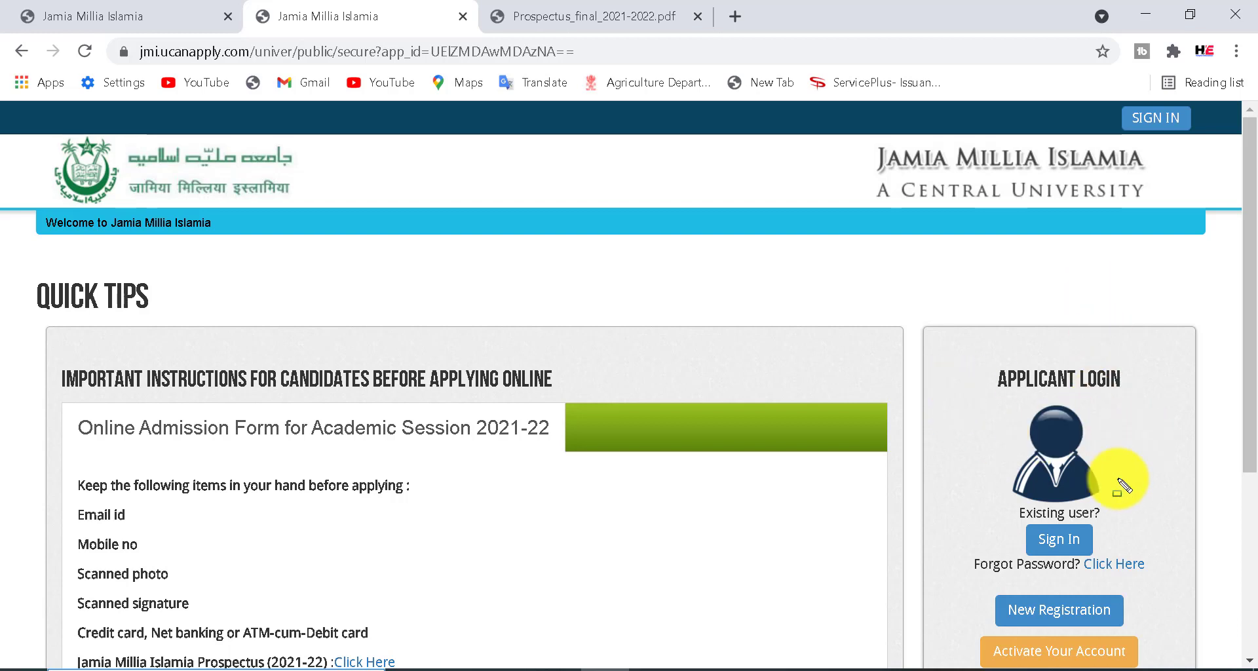
Open the existing applicant's sign-in form and outline its Email Address field, Password field and Submit button.
drag(1011, 518, 1120, 558)
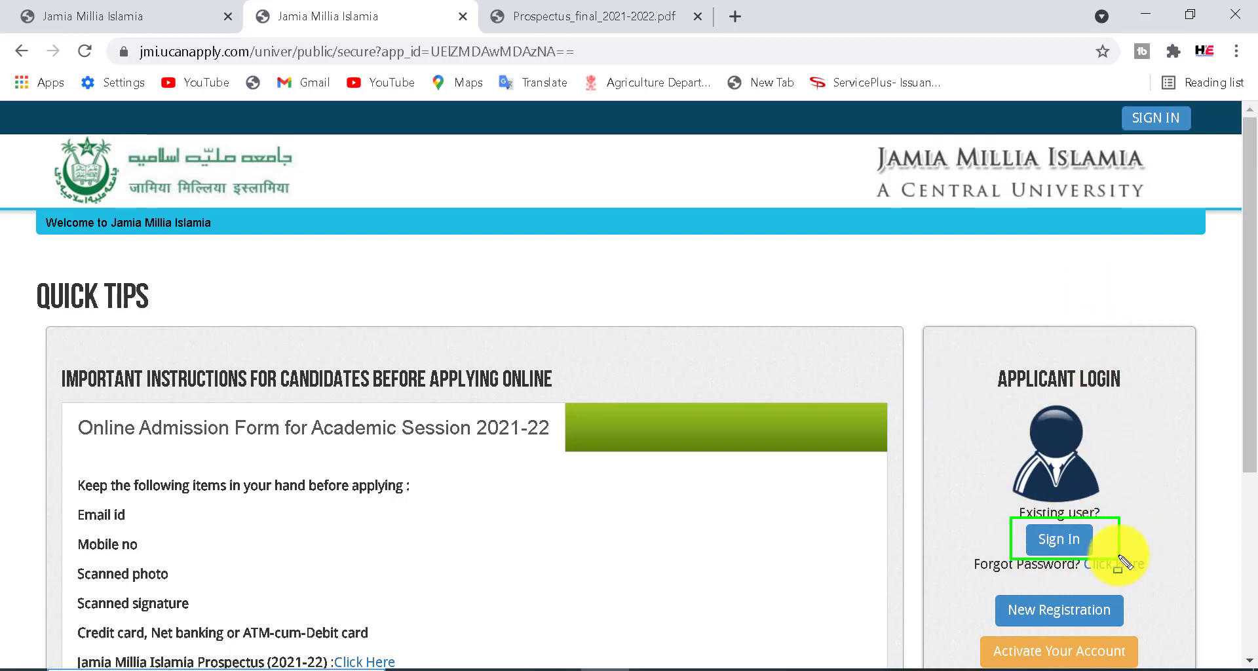
click(1065, 547)
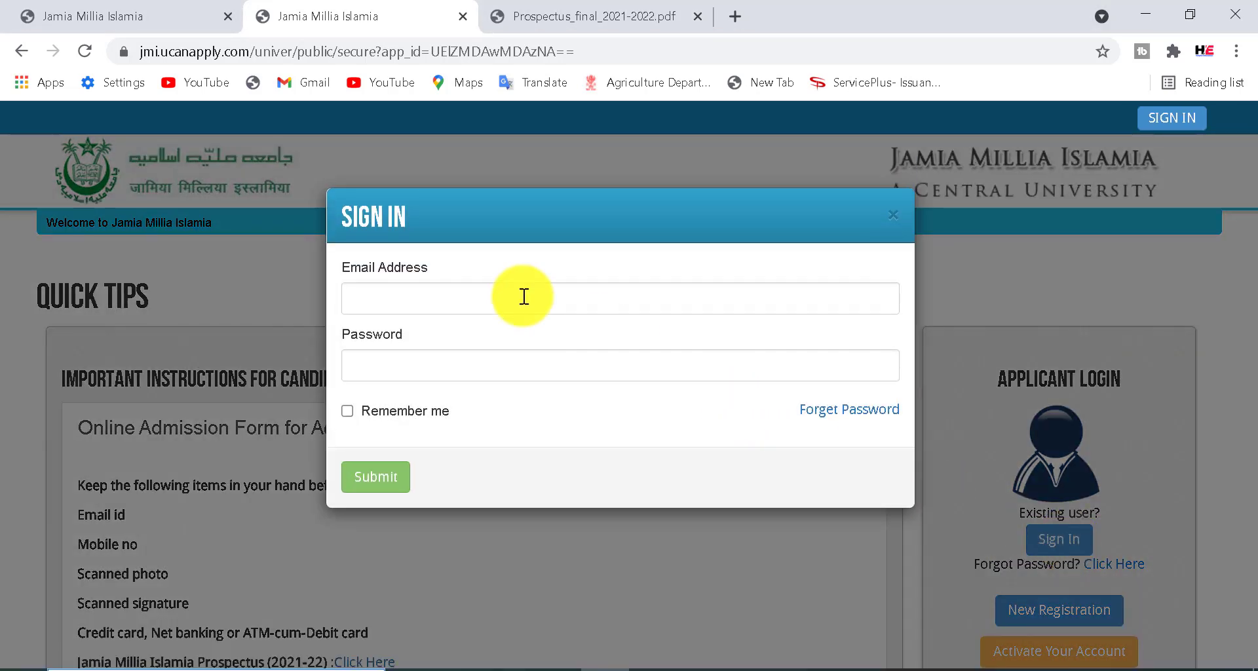
click(424, 290)
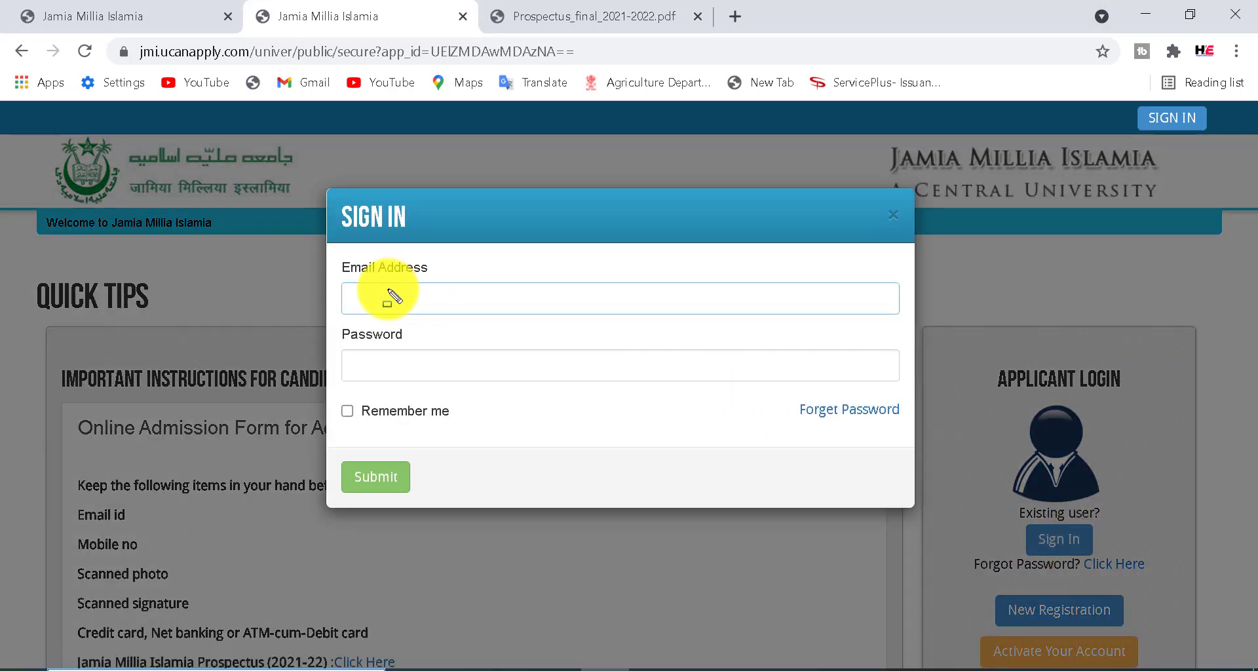
drag(344, 286, 527, 312)
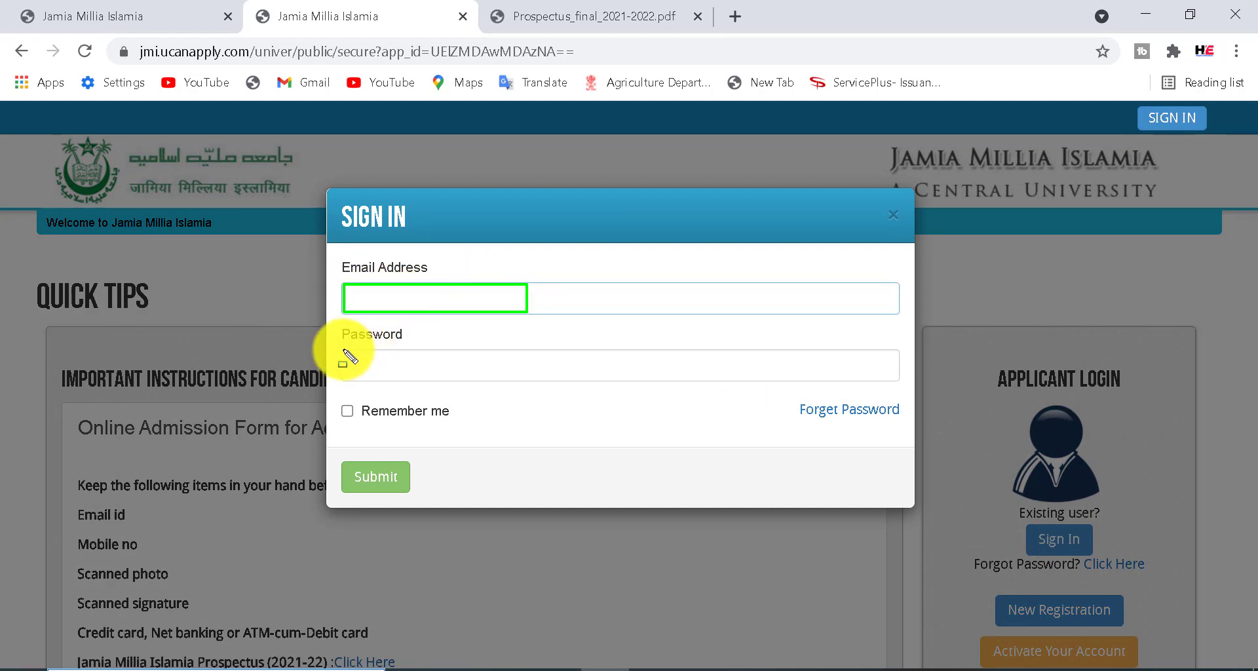
drag(343, 350, 546, 381)
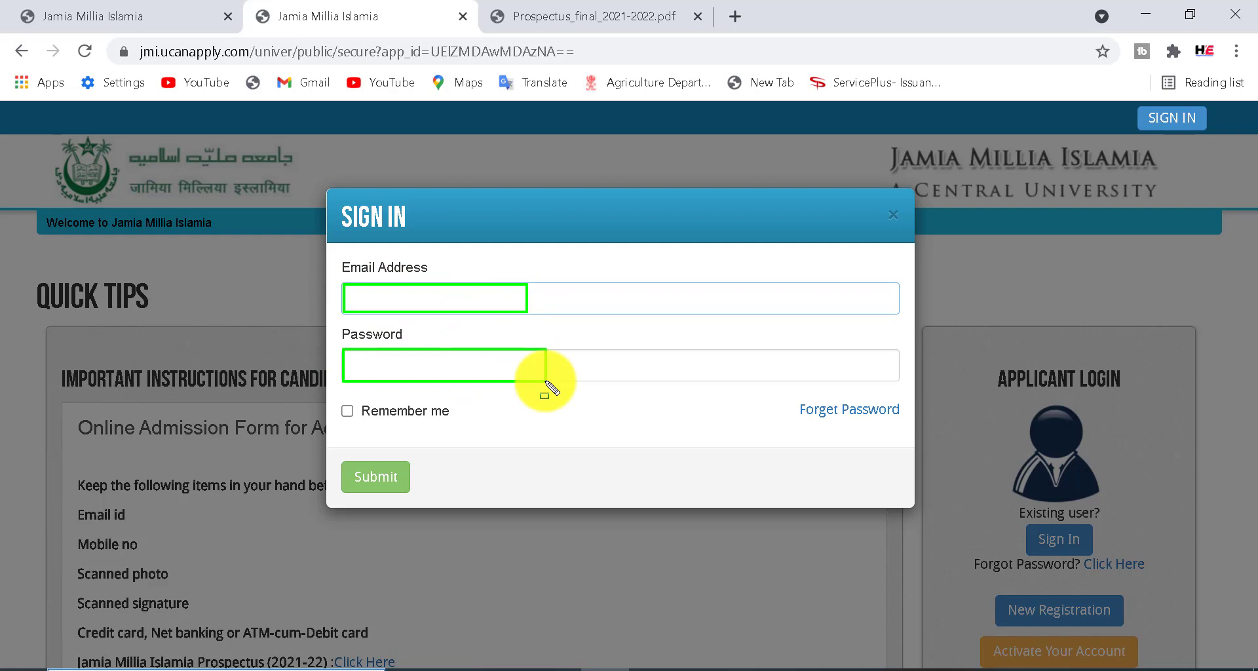
mouse_move(338, 451)
mouse_down()
mouse_move(412, 499)
mouse_move(446, 496)
mouse_up()
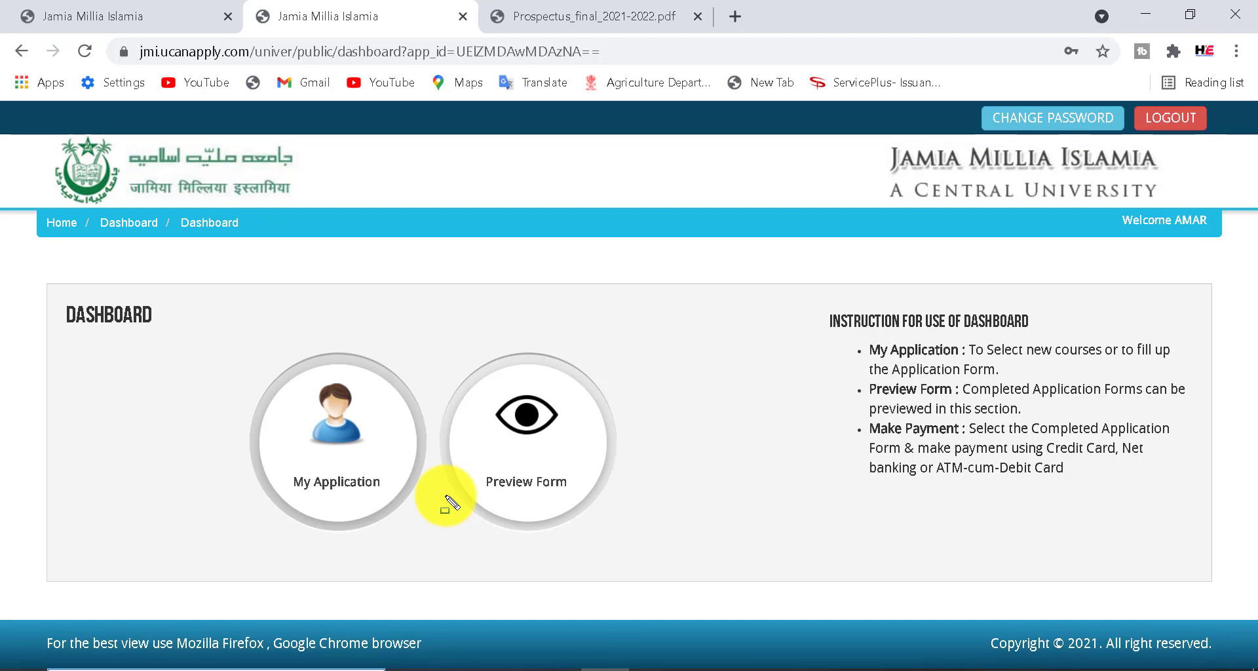
Examine the dashboard's My Application option and its usage instructions for My Application, Preview Form and Make Payment, outlining each and clearing the outlines.
drag(45, 290, 226, 346)
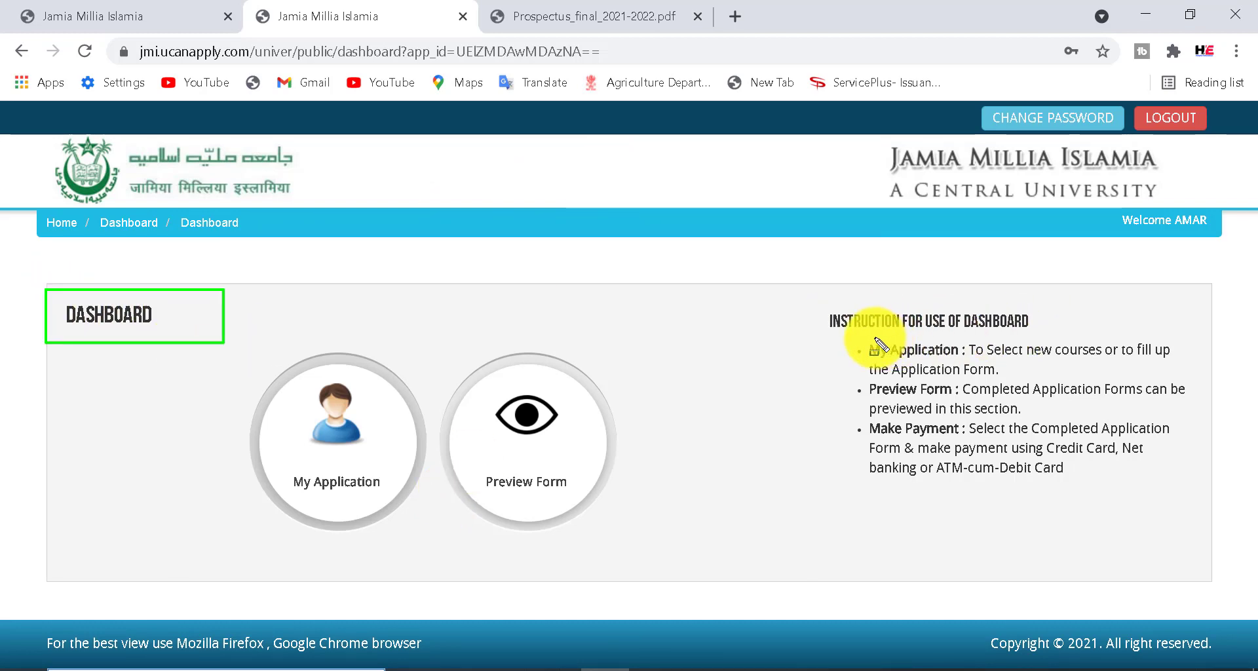
drag(279, 373, 394, 519)
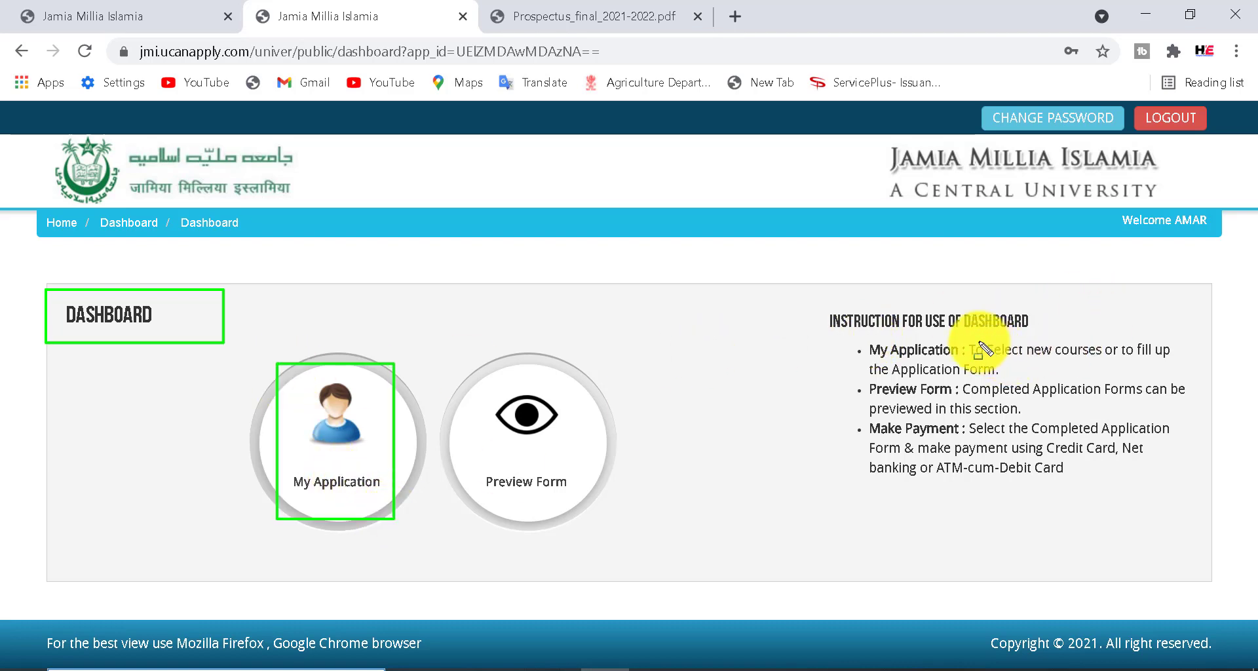
mouse_move(961, 334)
mouse_down()
mouse_move(1114, 367)
mouse_move(1189, 360)
mouse_up()
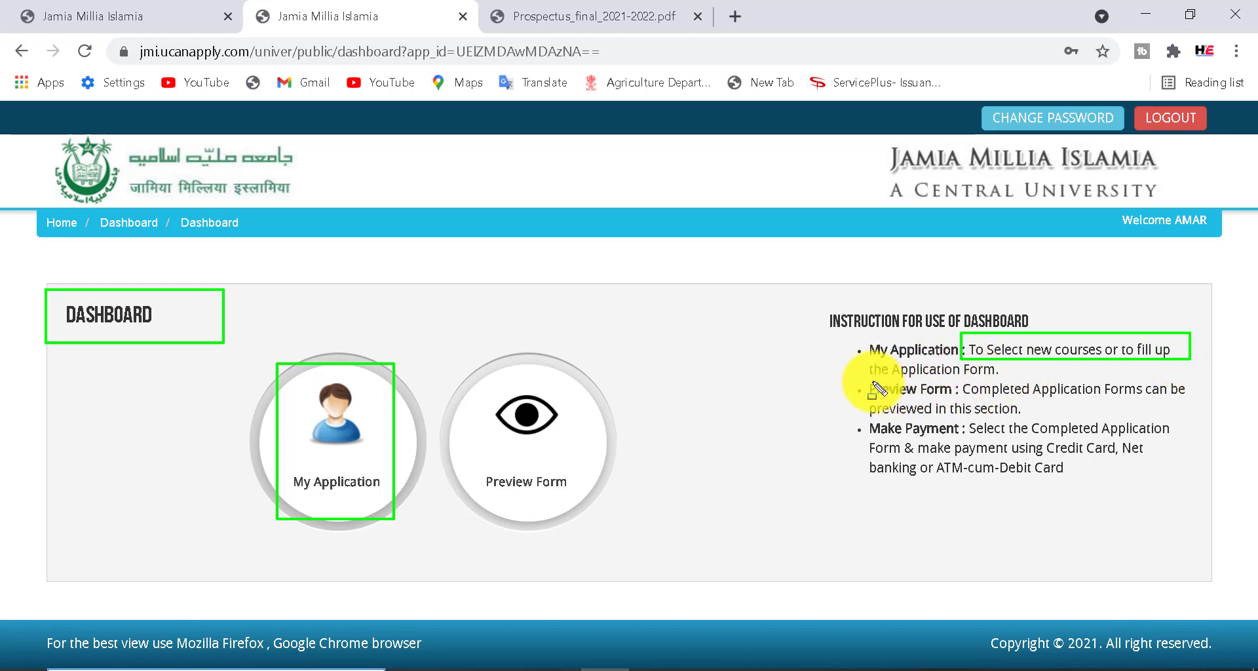
drag(858, 378, 960, 396)
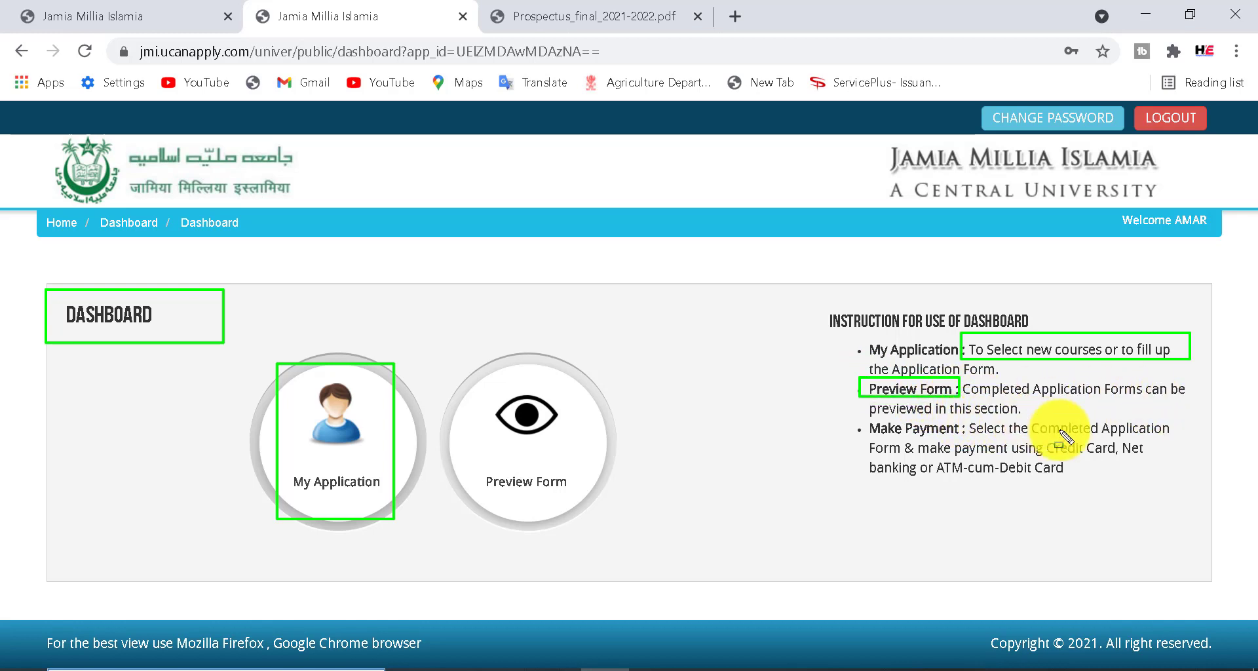
mouse_move(856, 415)
mouse_down()
mouse_move(969, 445)
mouse_move(966, 435)
mouse_up()
key(Escape)
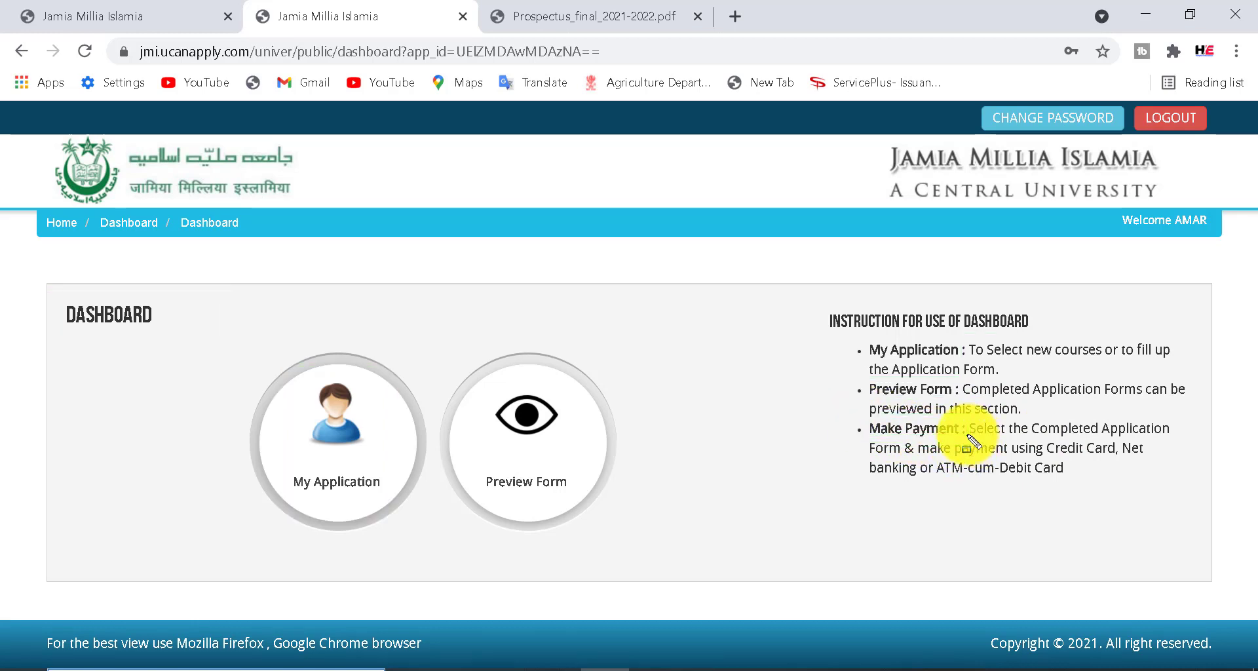
Open My Application, outline its heading and the Course Type and Course Name labels, and clear the outlines.
click(340, 446)
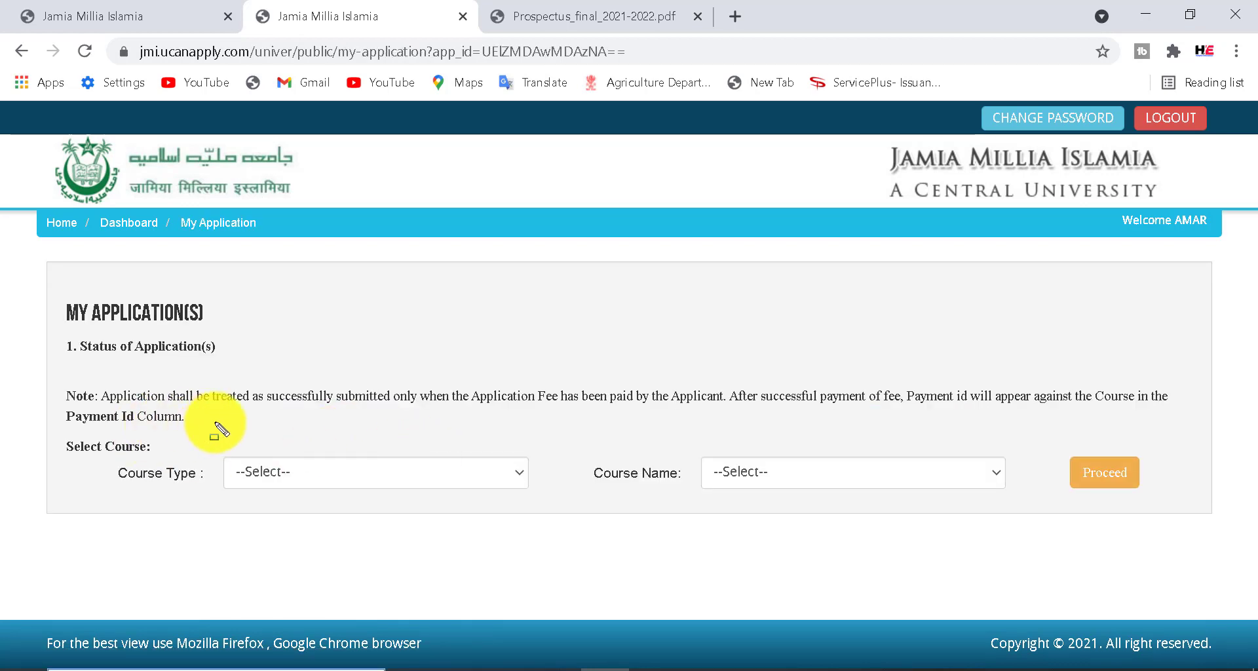
key(ctrl+2)
drag(44, 280, 298, 337)
drag(100, 444, 218, 517)
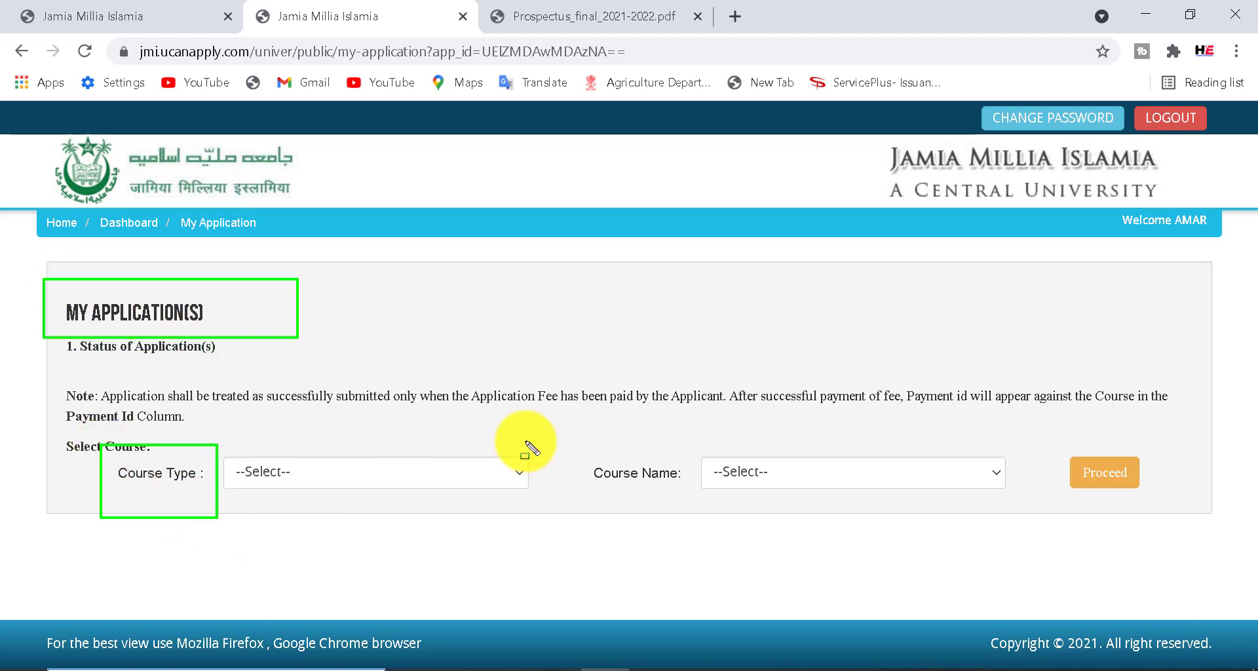
drag(569, 444, 694, 496)
key(Escape)
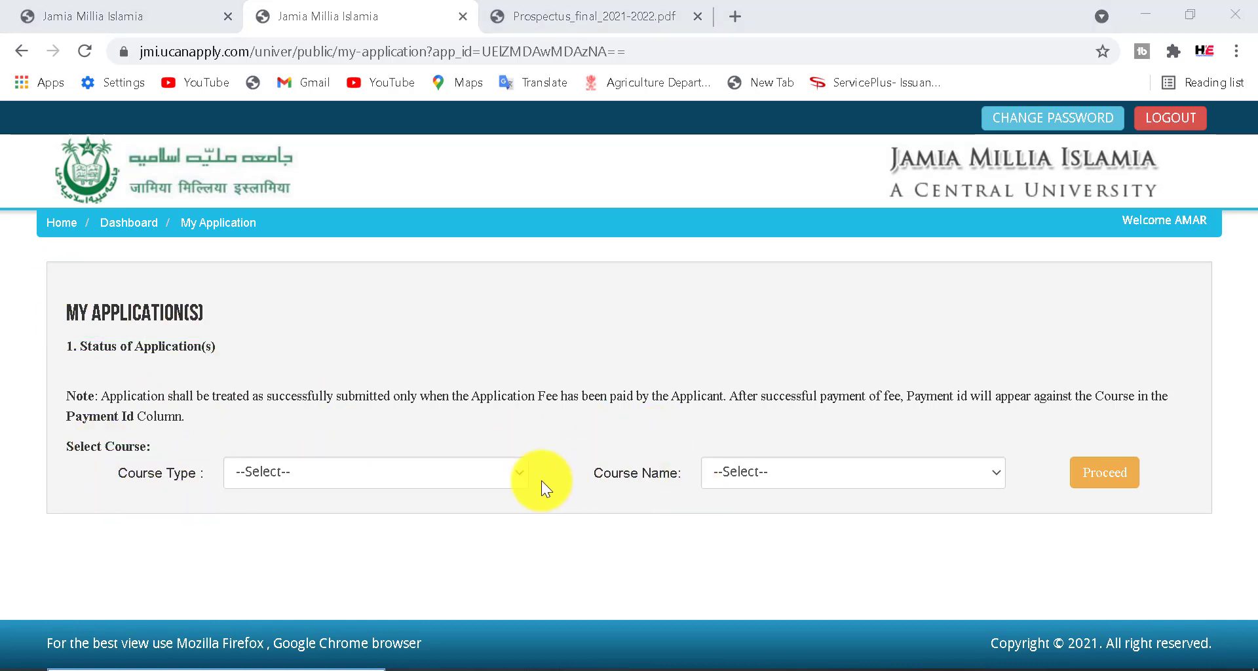
Set the course type to Bachelors and browse its programme names without choosing one.
click(443, 472)
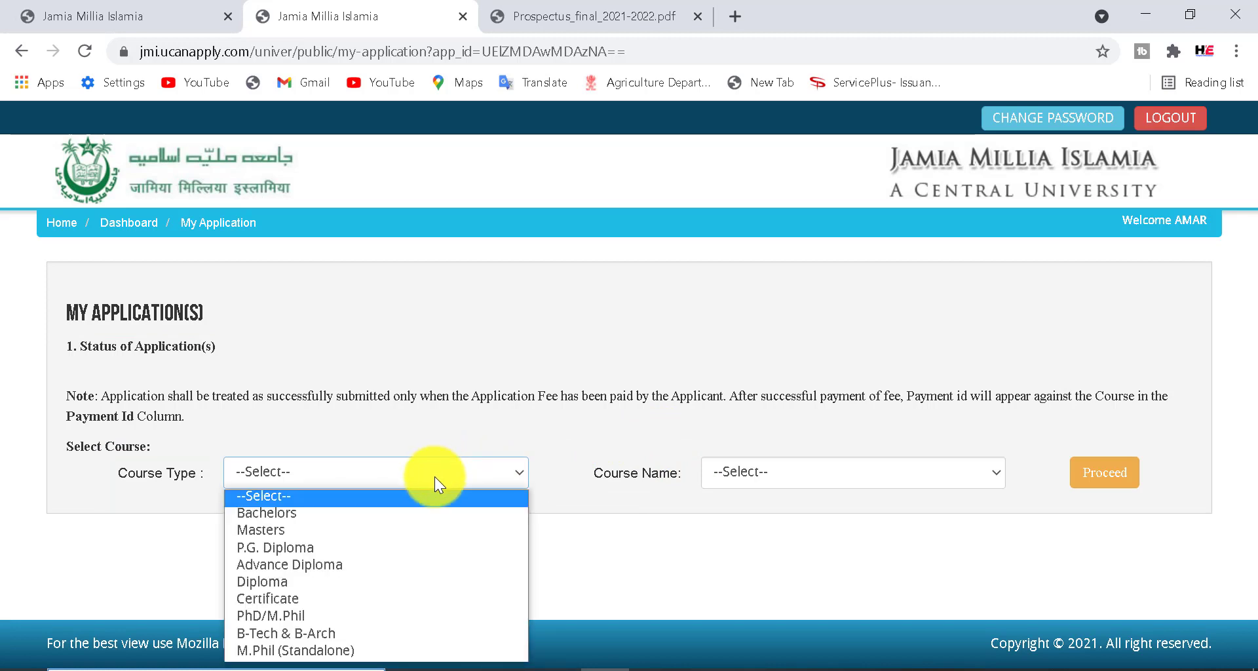
click(356, 520)
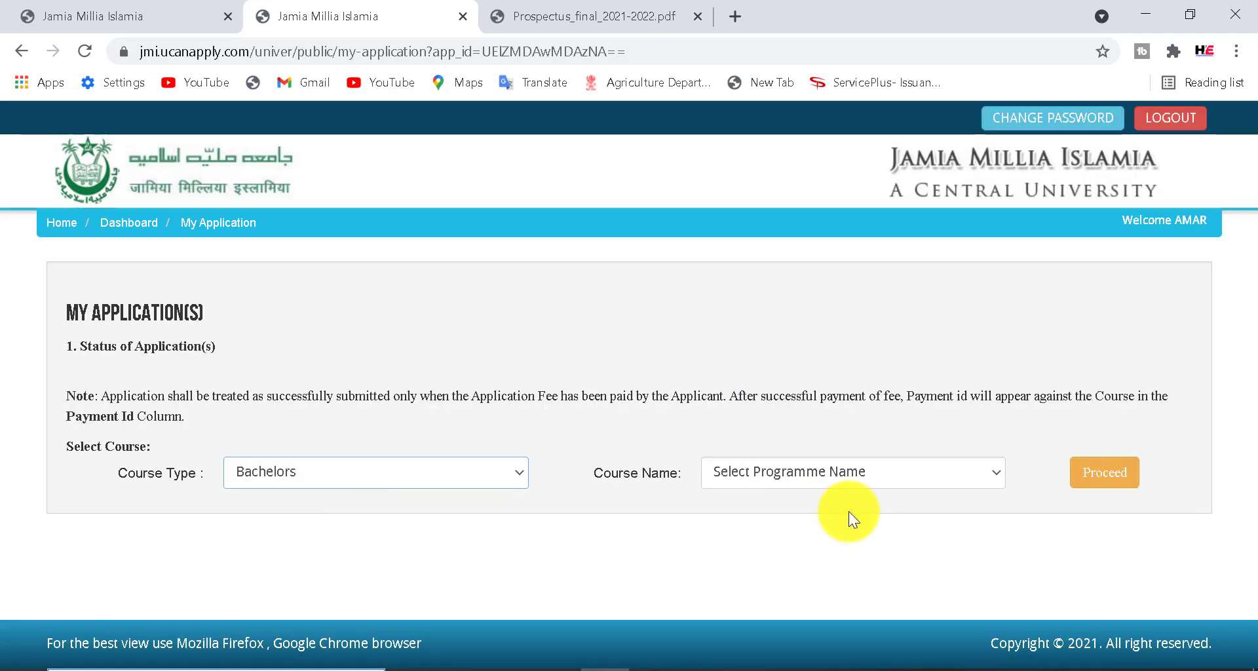
click(848, 471)
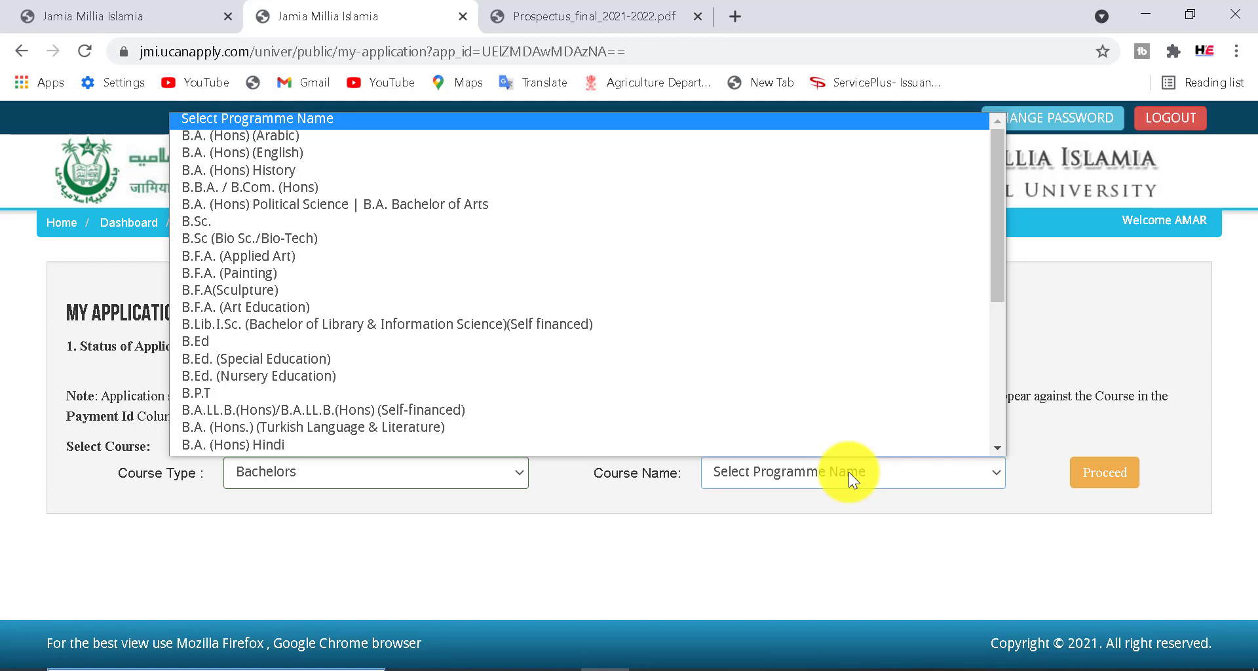
drag(997, 212, 607, 514)
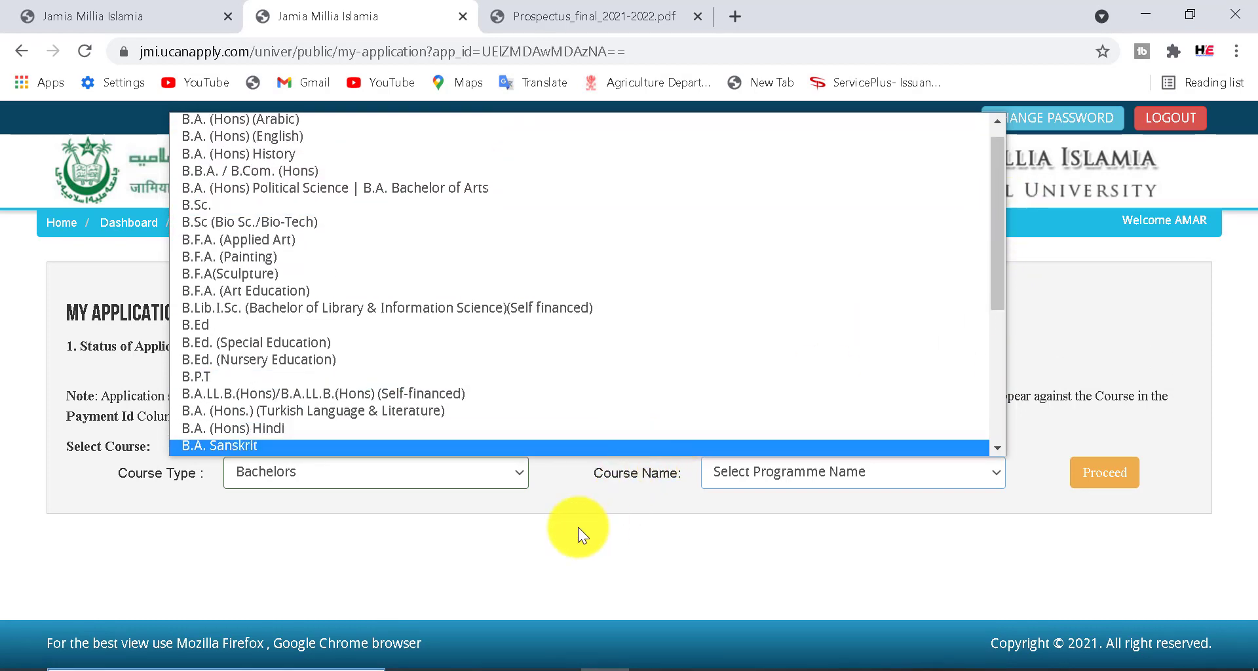
click(578, 527)
Set the course type to Masters and browse its programme names without choosing one.
click(452, 471)
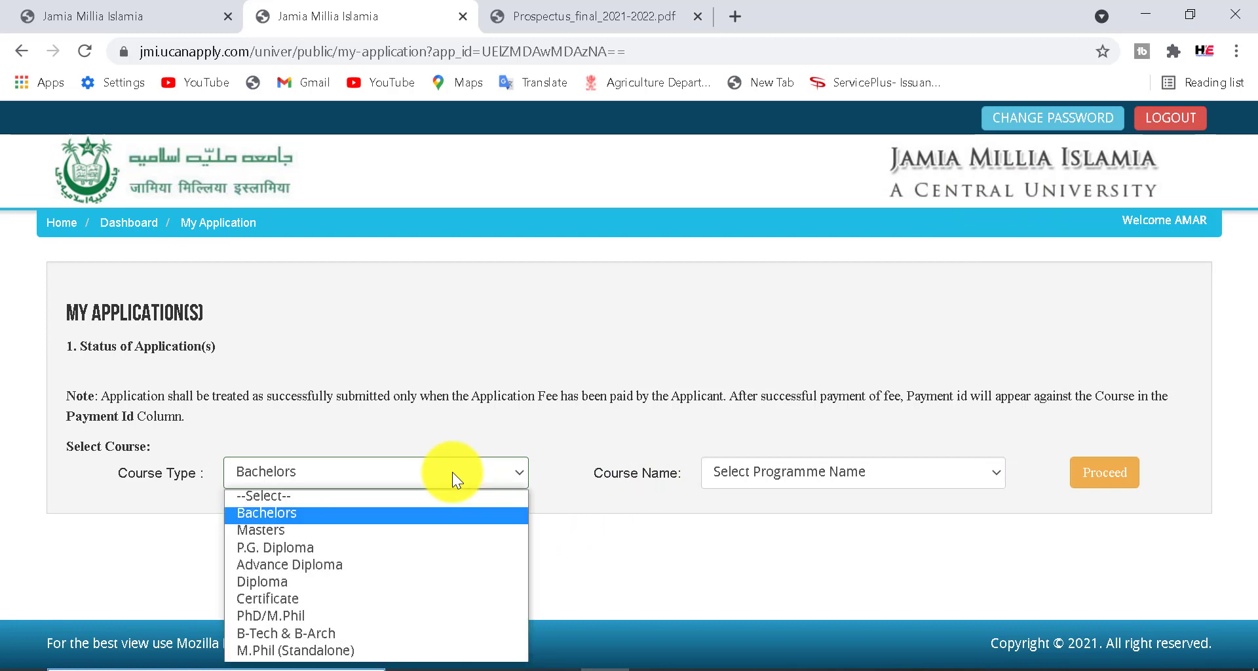
click(399, 530)
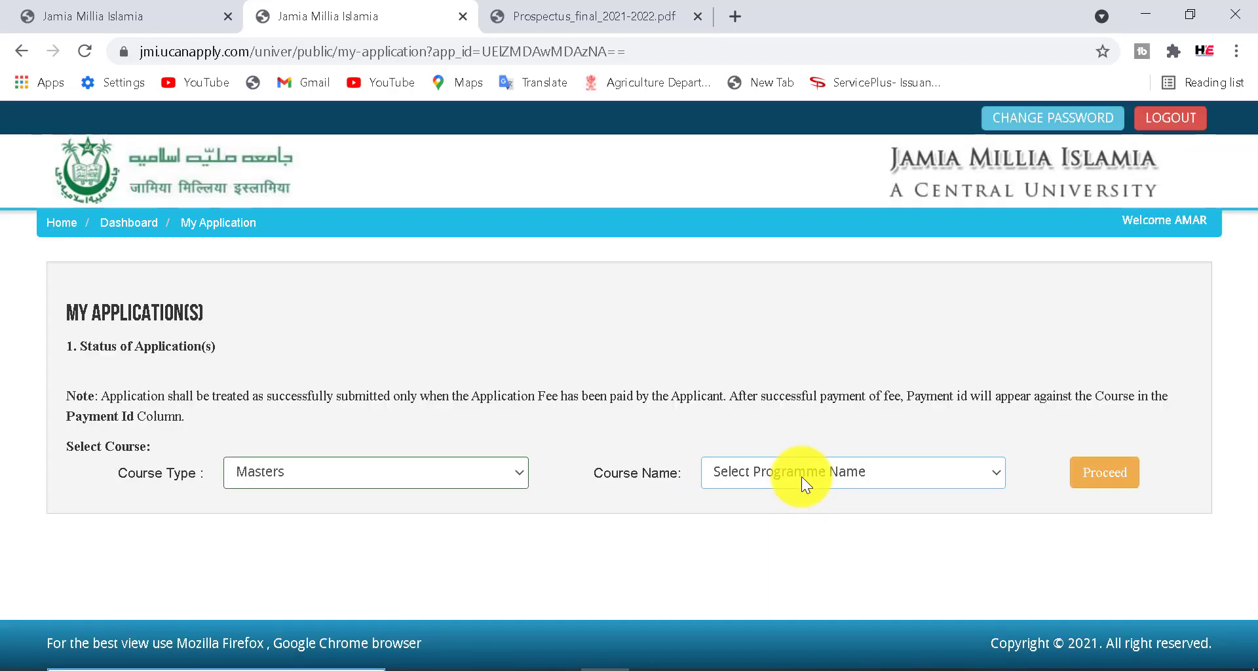
click(800, 478)
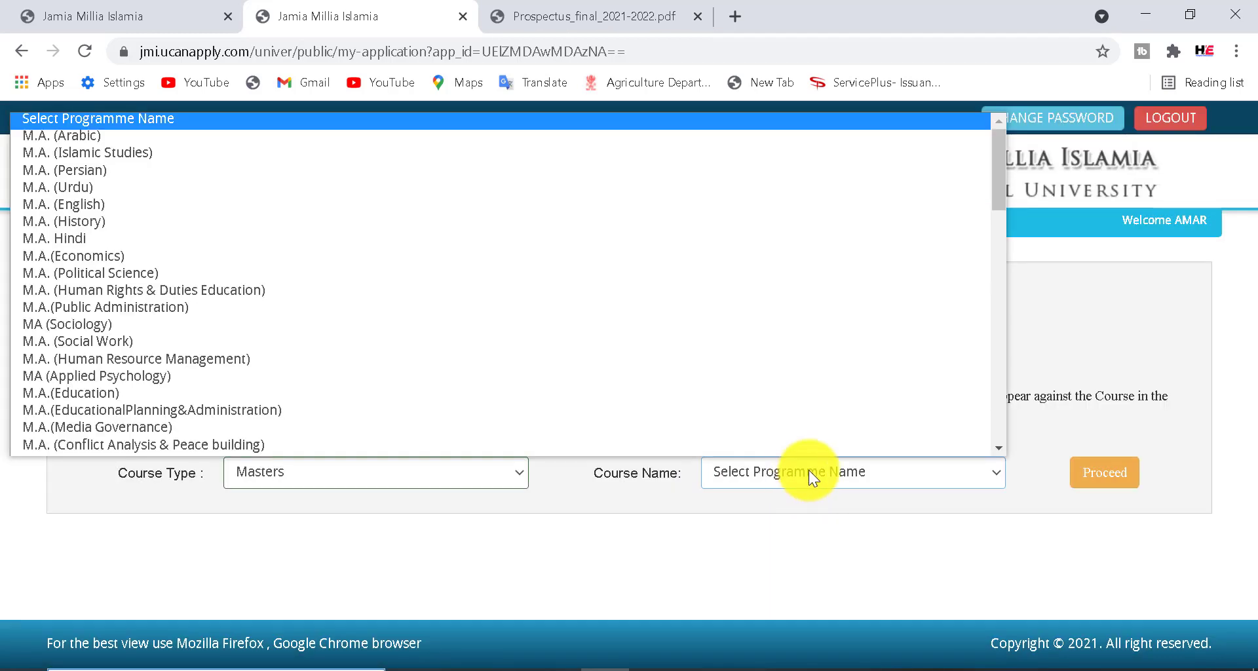
mouse_move(1000, 186)
mouse_down()
mouse_move(976, 437)
mouse_move(1000, 183)
mouse_up()
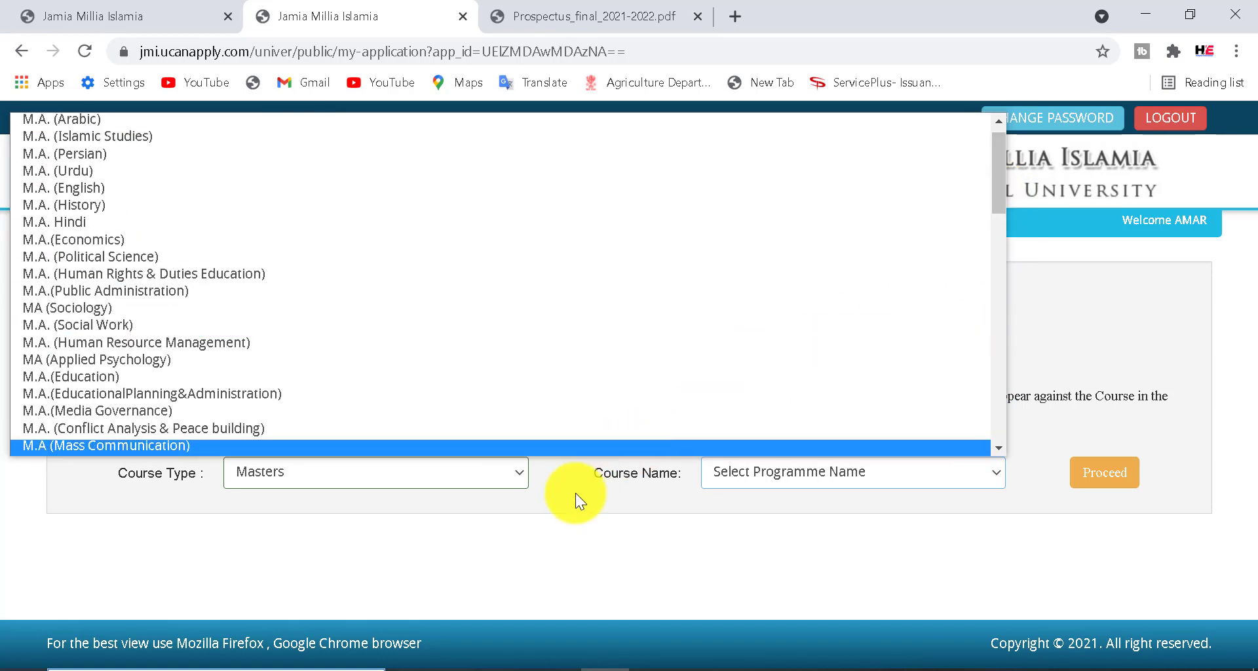
click(539, 507)
Keep Masters as the course type and choose MCA as the course name.
click(469, 483)
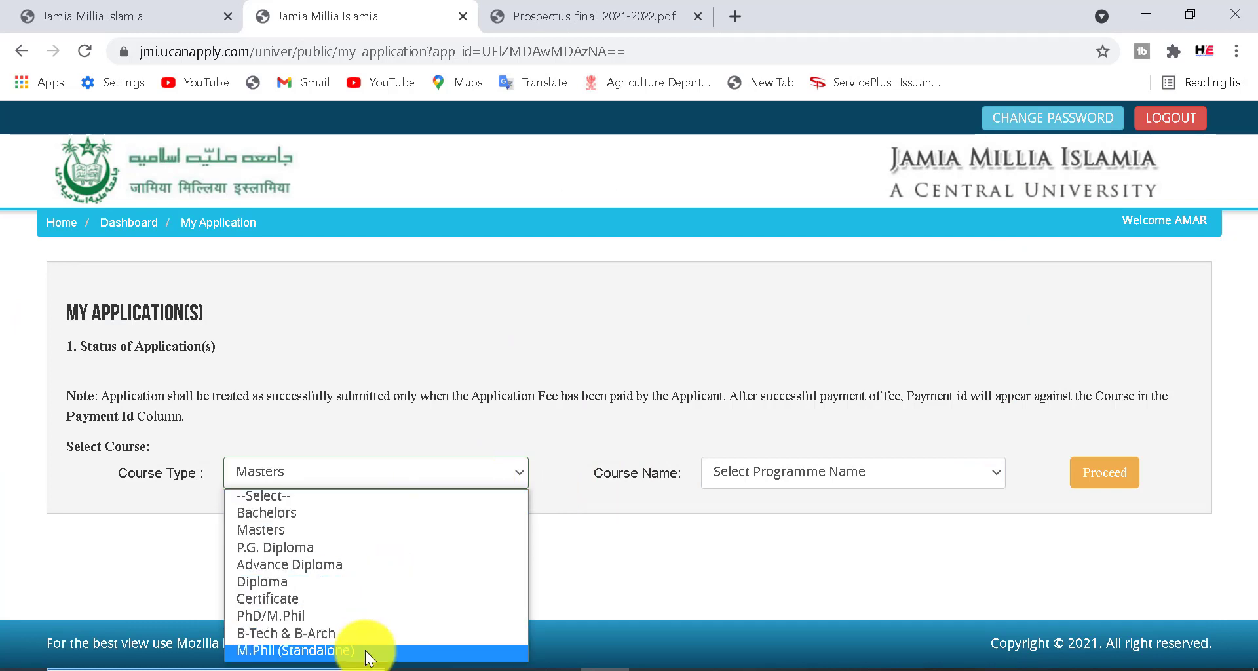
click(355, 533)
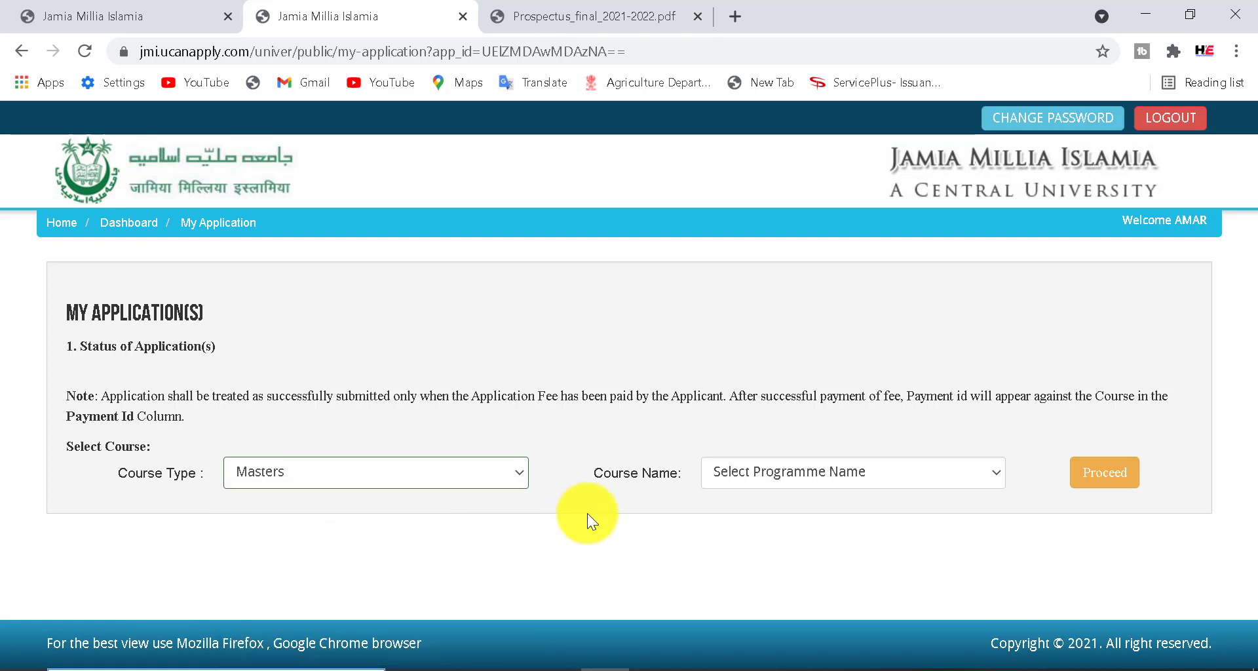
click(854, 470)
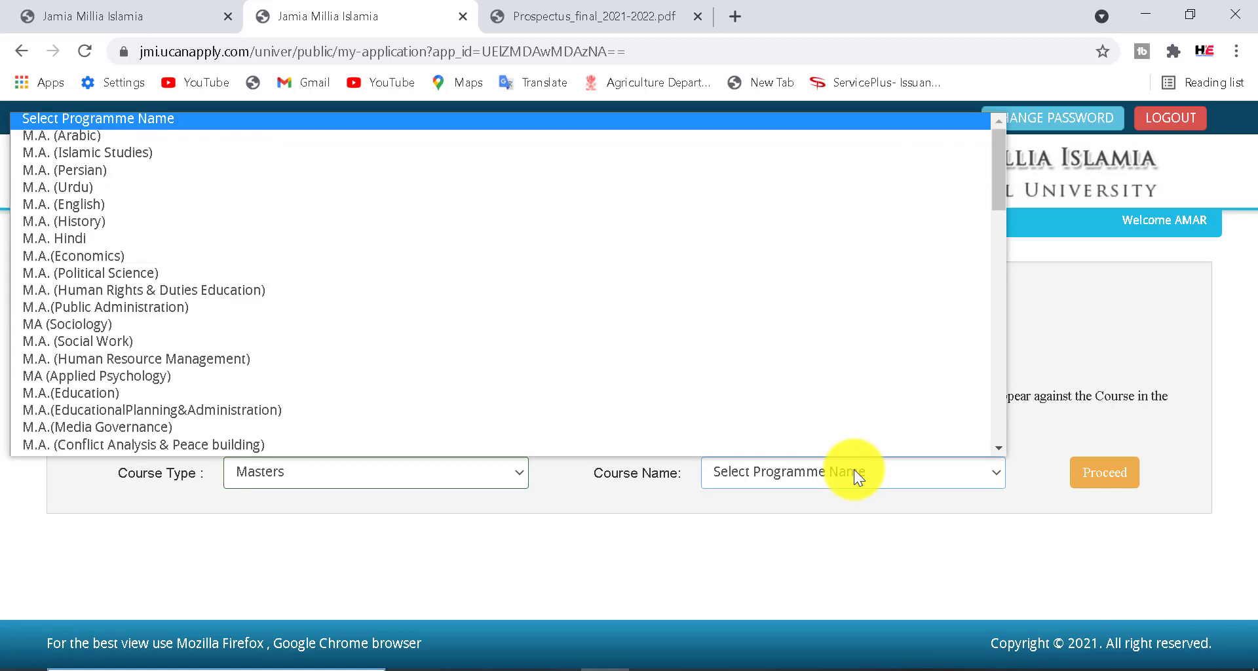
drag(1002, 186, 995, 348)
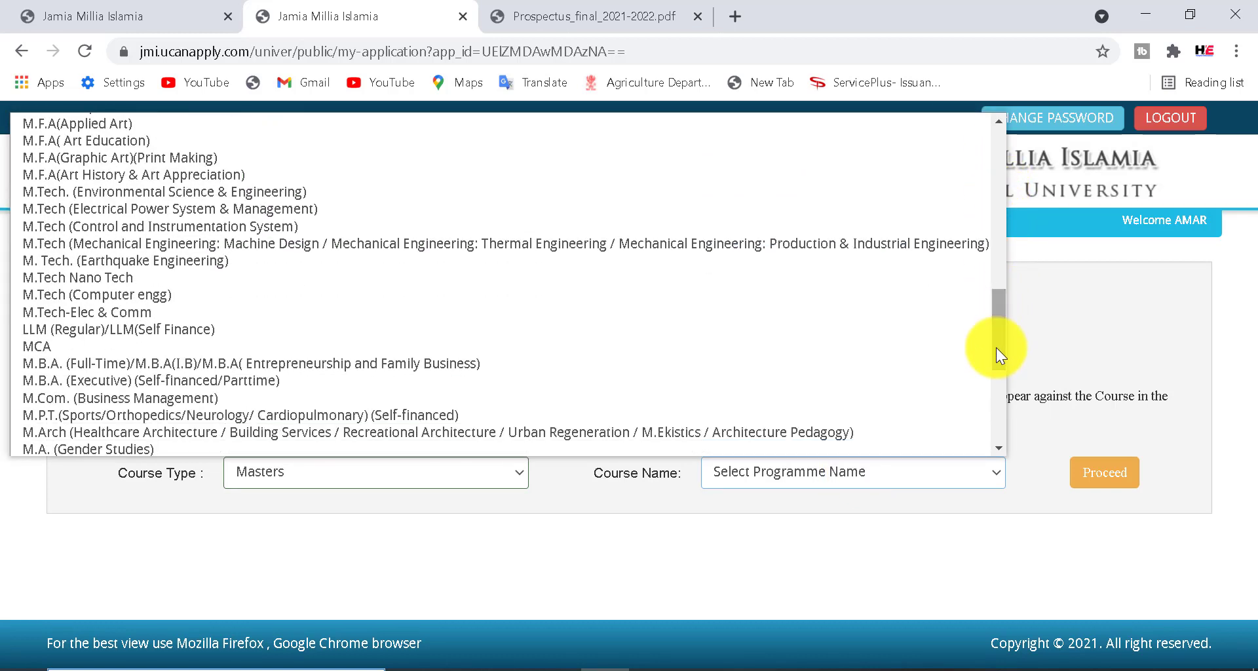
click(116, 347)
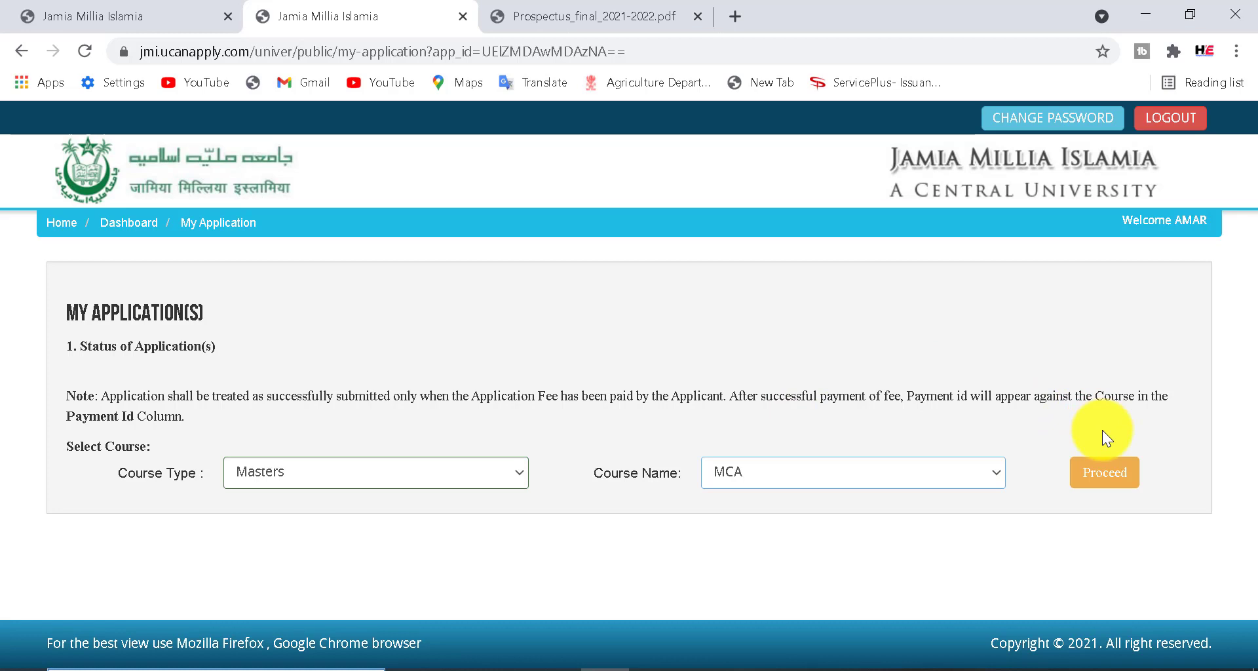
Outline the Masters course type, the MCA course name and the Proceed option, and clear the outlines.
drag(240, 446, 384, 498)
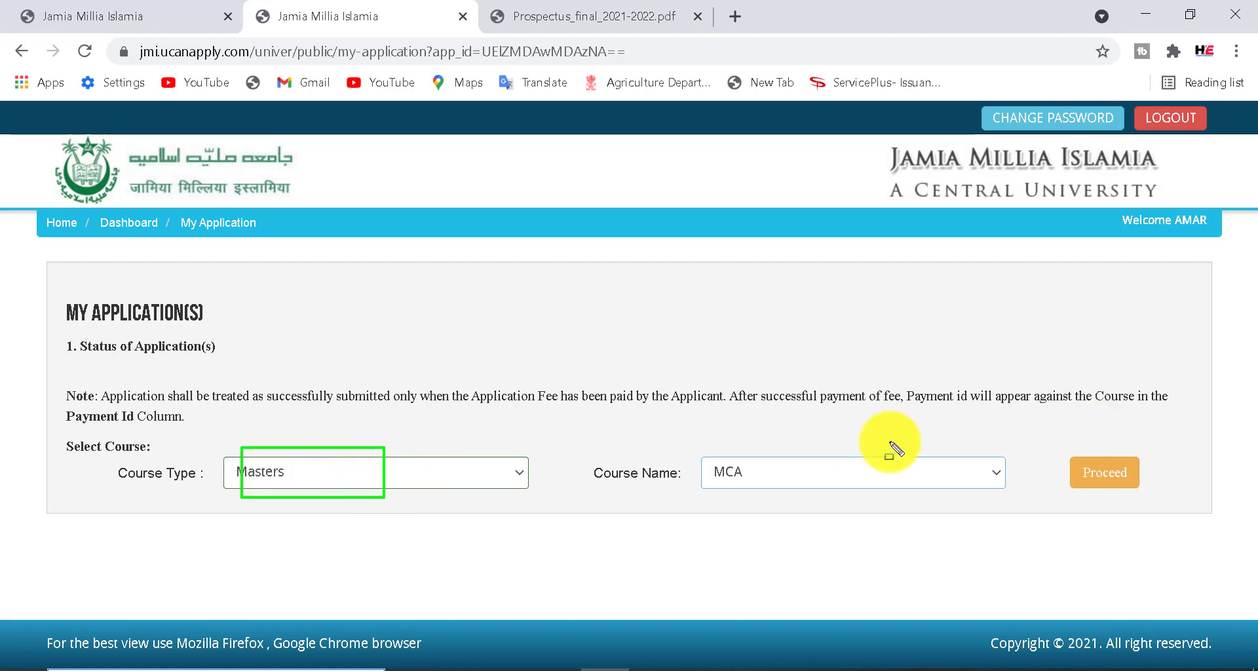
drag(696, 452, 839, 488)
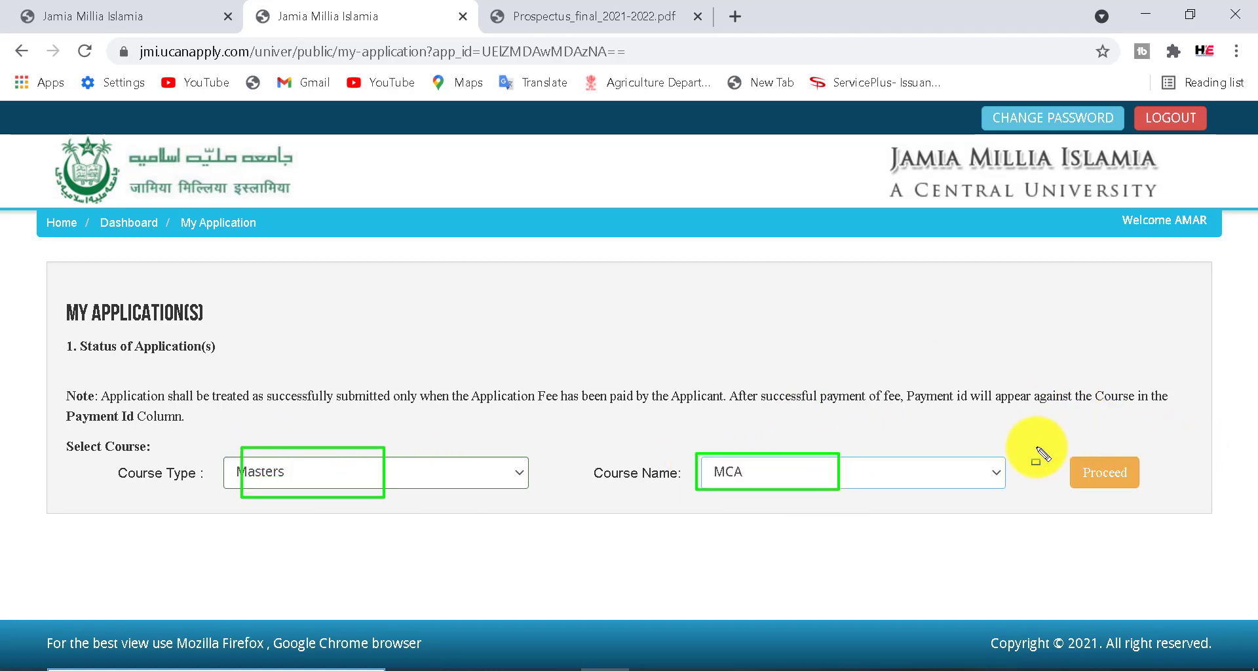
drag(1033, 445, 1165, 499)
key(Escape)
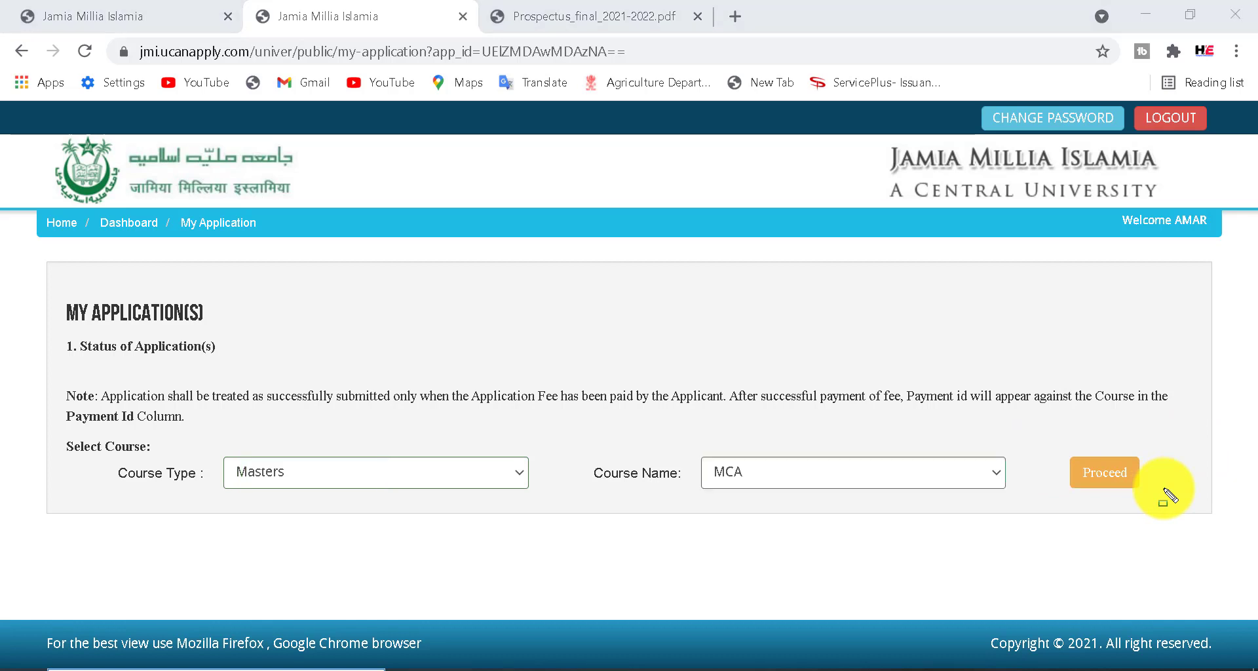
Proceed with the MCA selection, confirm the eligibility conditions, and add the course to the application.
click(1104, 472)
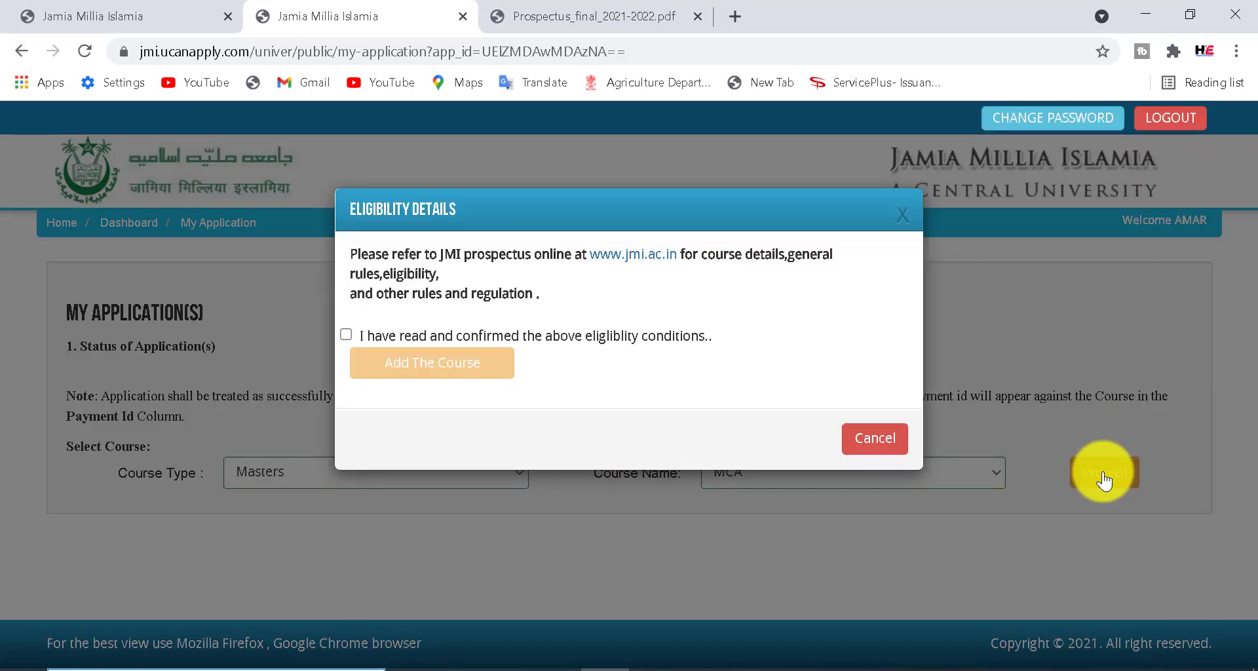
click(347, 334)
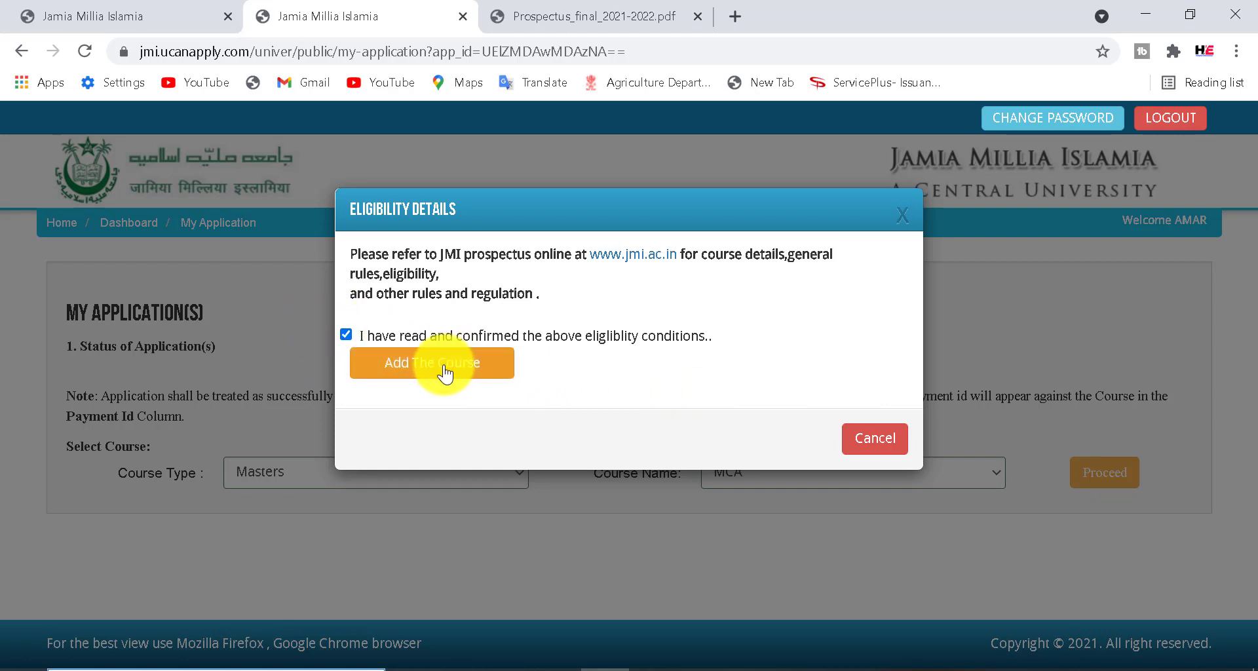
click(466, 370)
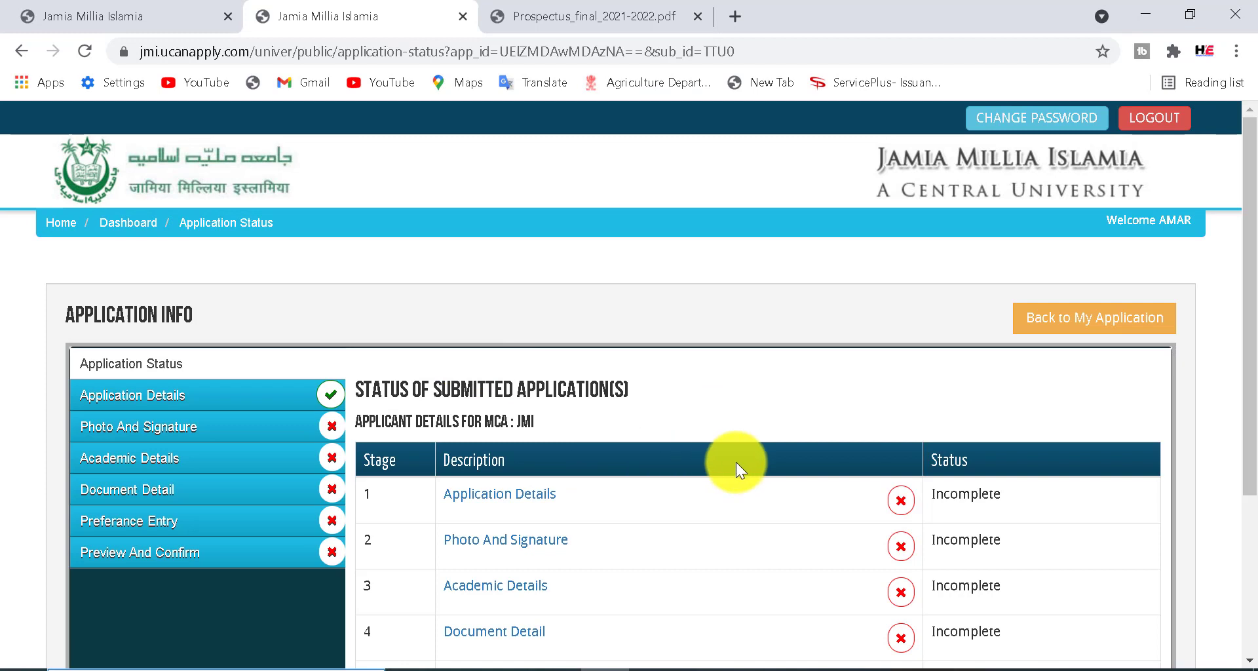
Examine the six application stages in the status table, outline Application Details, and clear the outlines.
drag(1248, 308, 1253, 365)
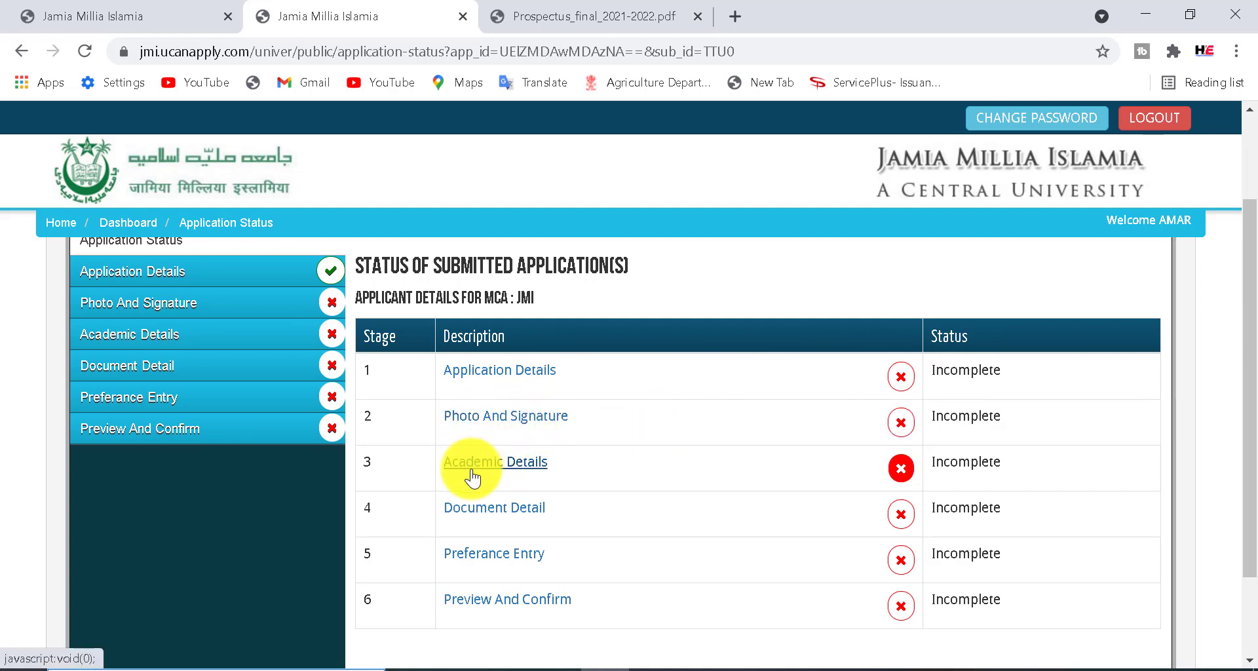
drag(1244, 347, 1251, 298)
scroll(1251, 298, up, 1)
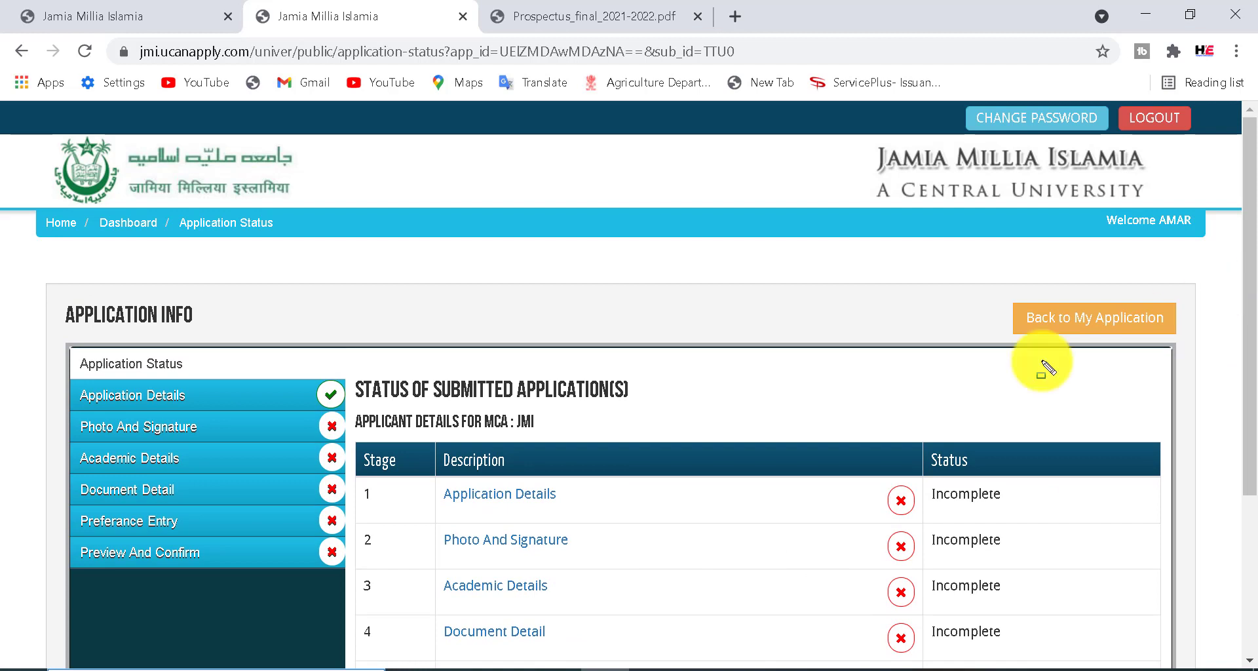
click(469, 490)
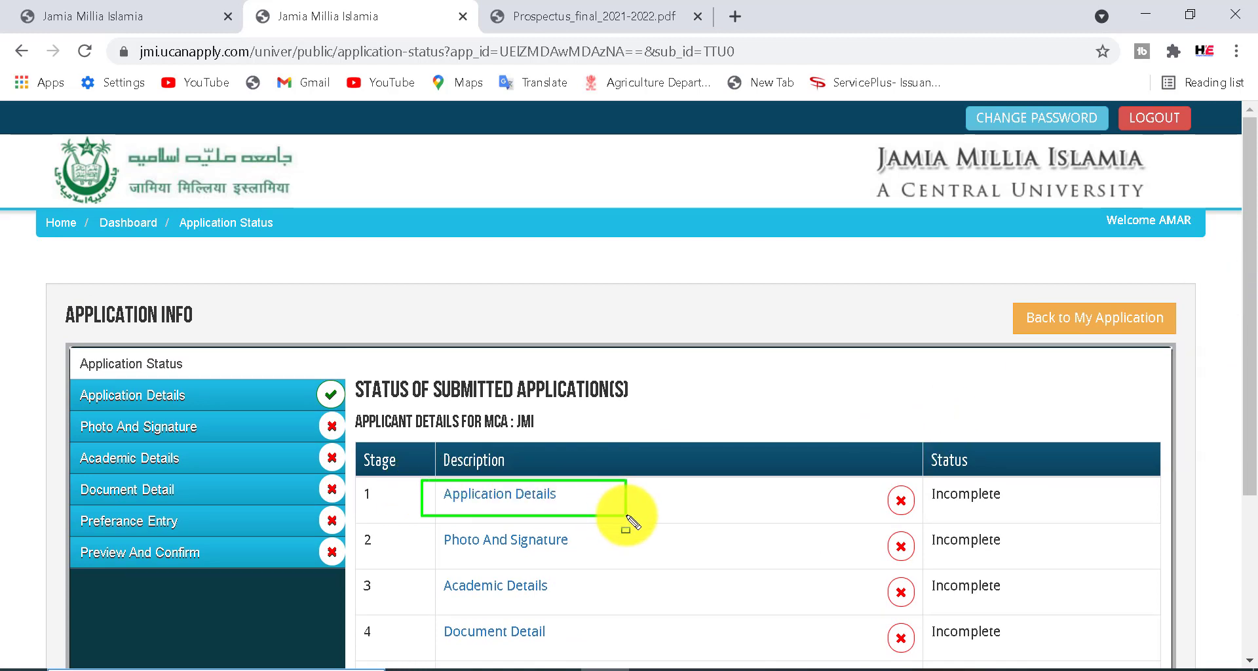
click(628, 521)
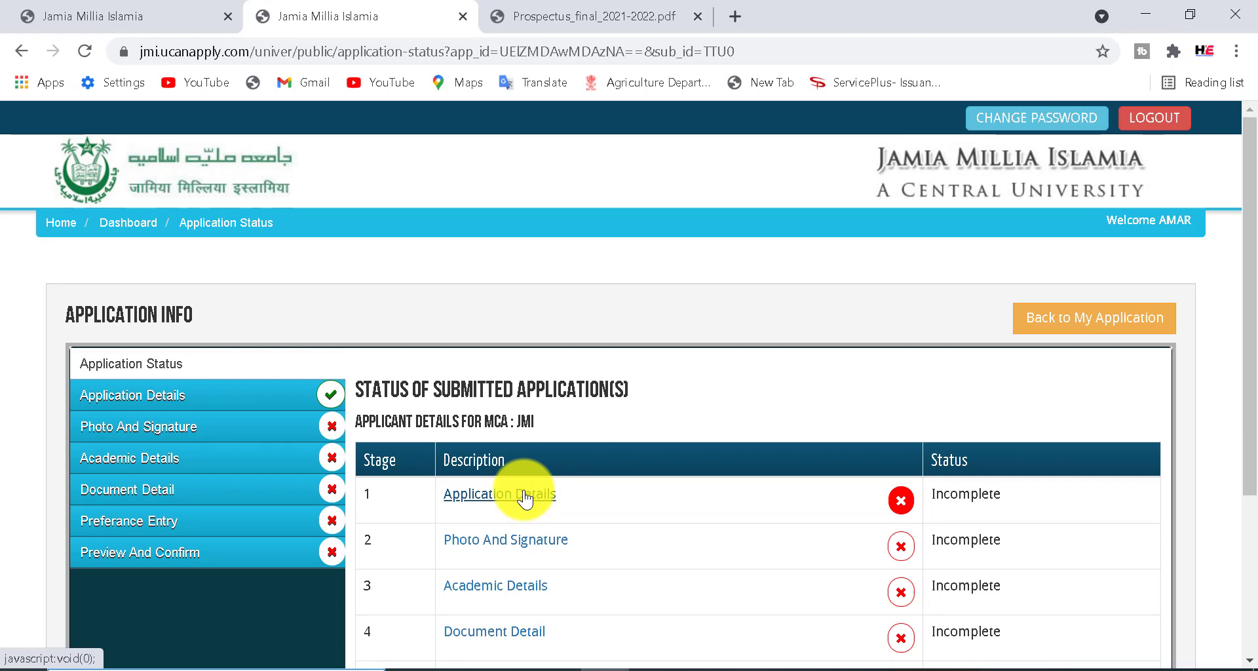
mouse_move(526, 500)
mouse_down()
mouse_move(471, 505)
mouse_move(517, 478)
mouse_move(445, 492)
mouse_move(618, 514)
mouse_move(16, 418)
mouse_move(105, 393)
mouse_move(255, 408)
mouse_up()
key(Escape)
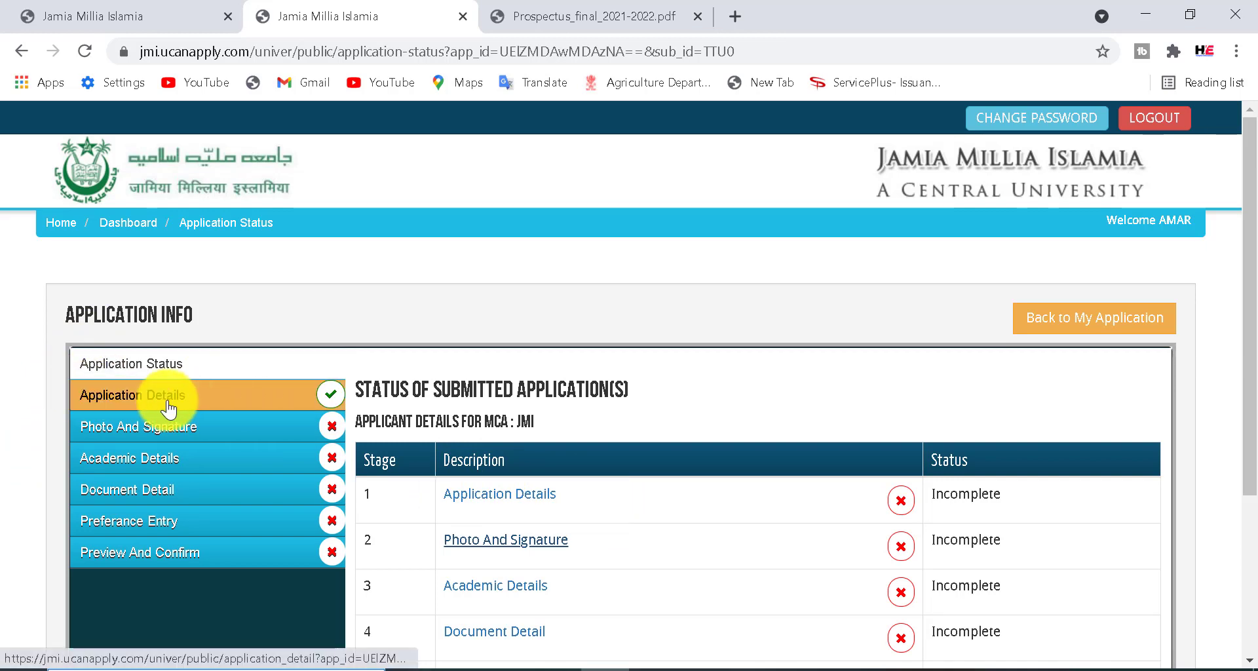
Open the Application Details form for MCA and set the social category to OBC.
click(153, 402)
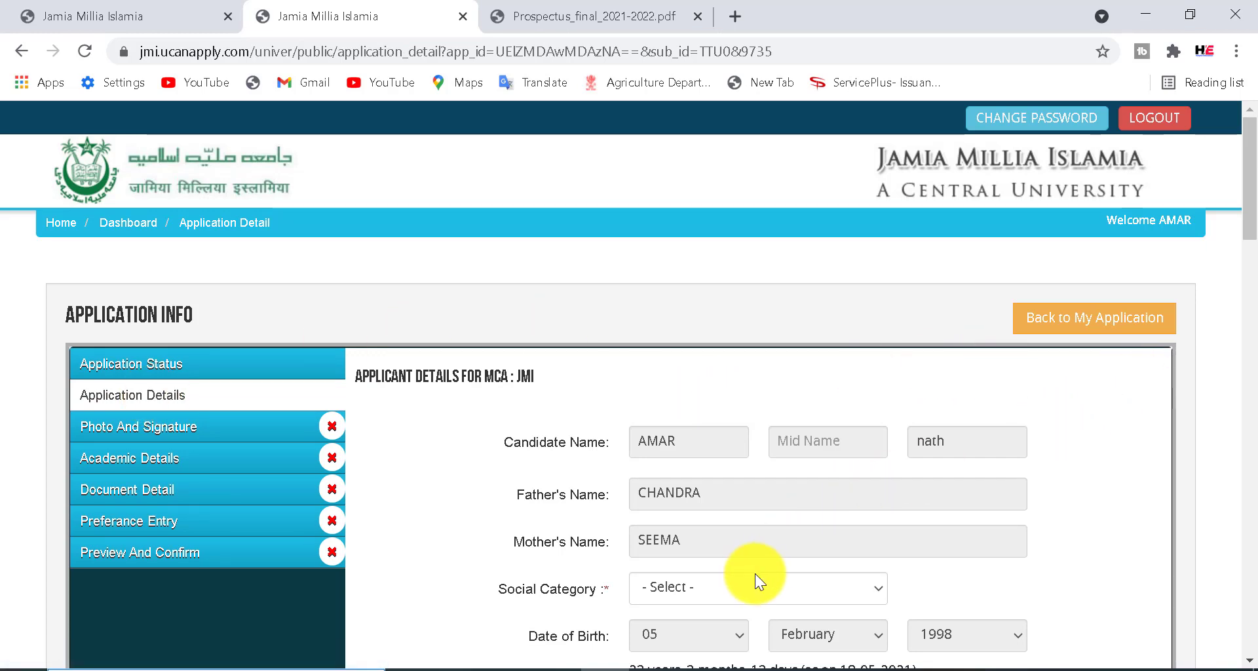
click(730, 587)
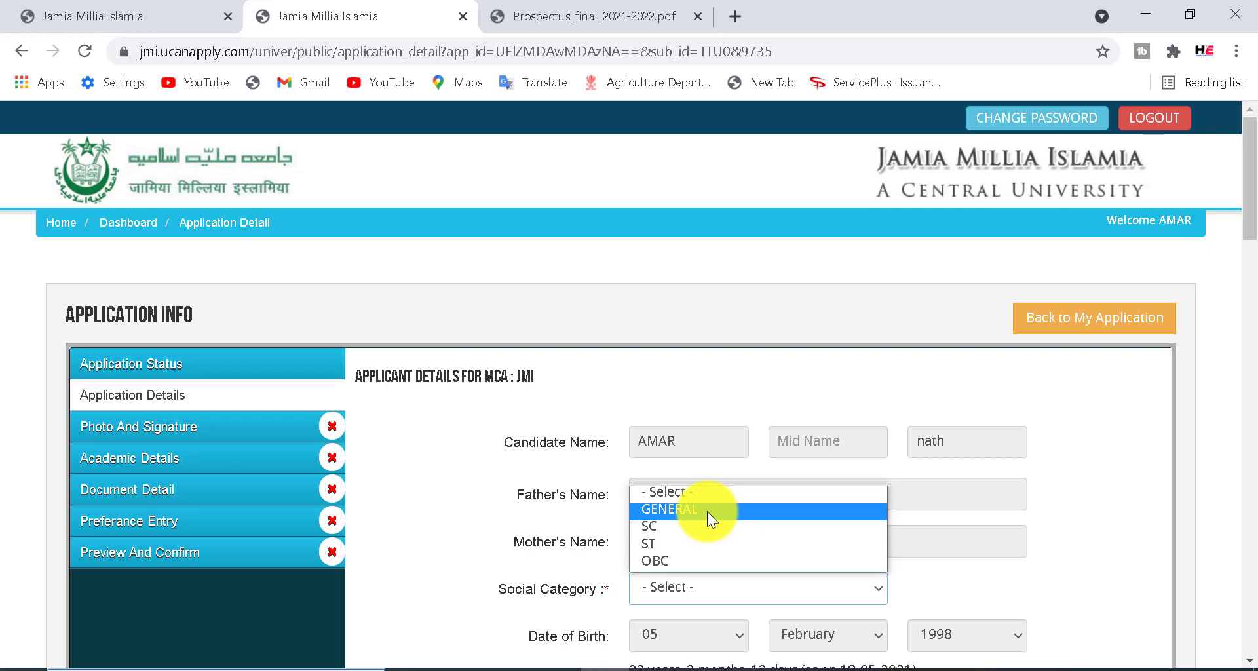
click(682, 558)
Set the applicant's nationality to Indian and the blood group to NOT KNOWN.
scroll(1252, 236, down, 4)
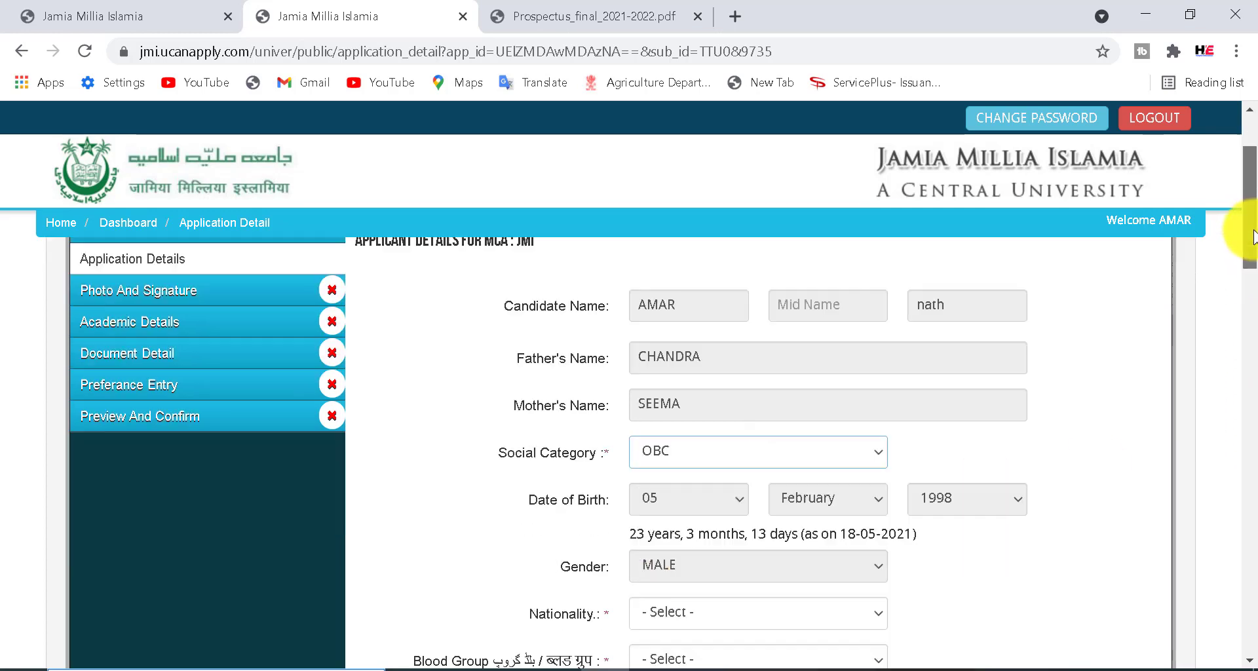
drag(1253, 252, 1251, 302)
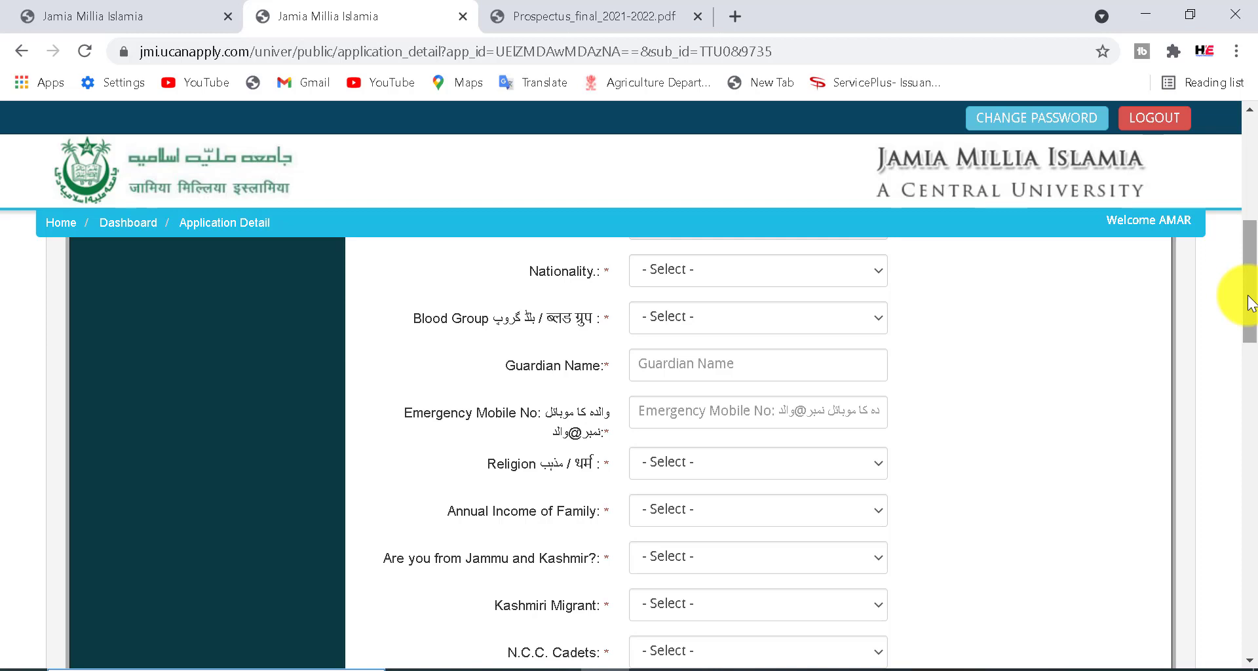
click(732, 270)
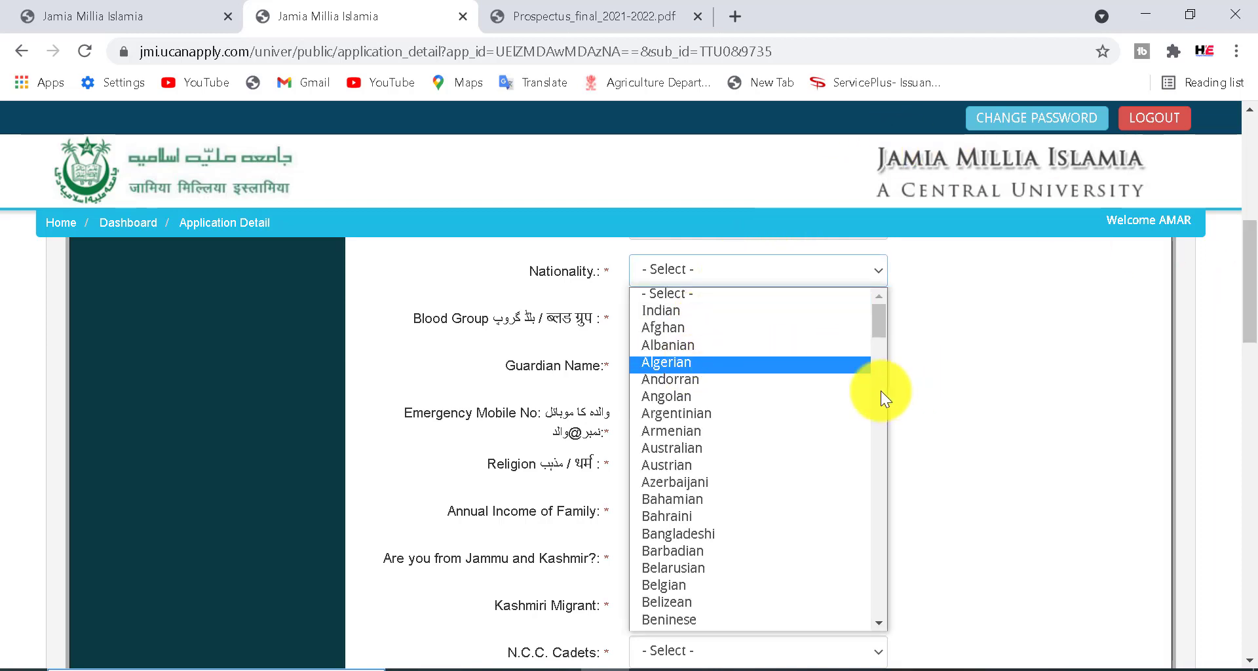
click(733, 313)
click(753, 315)
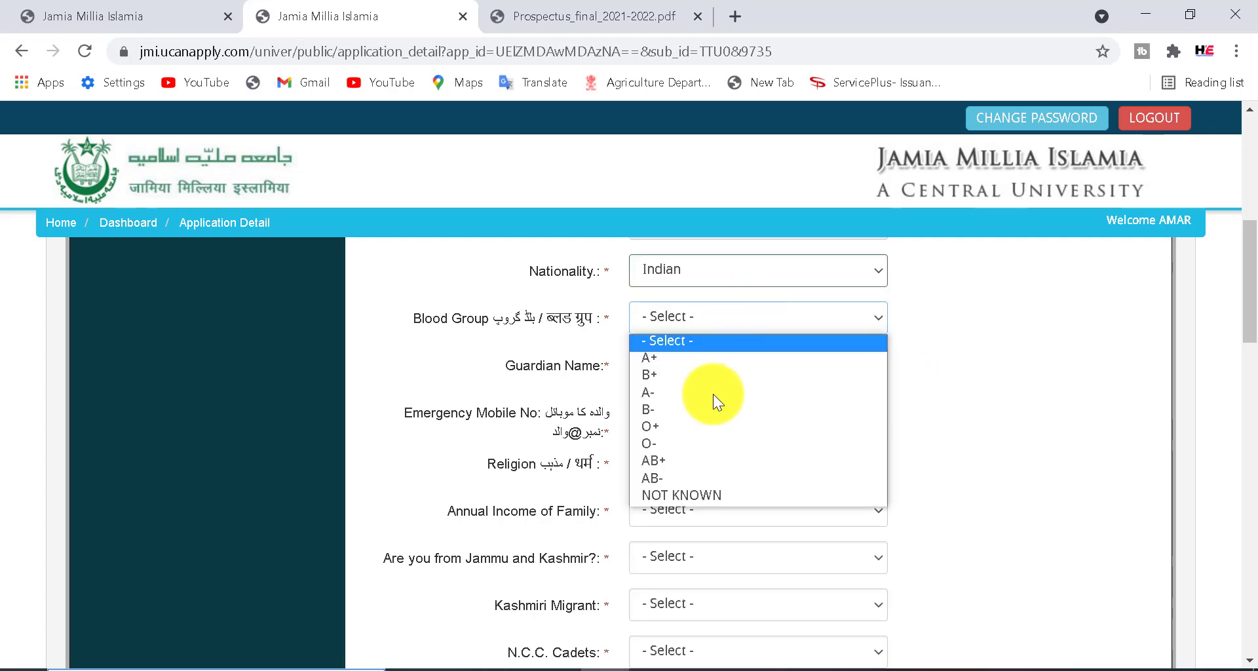
click(718, 496)
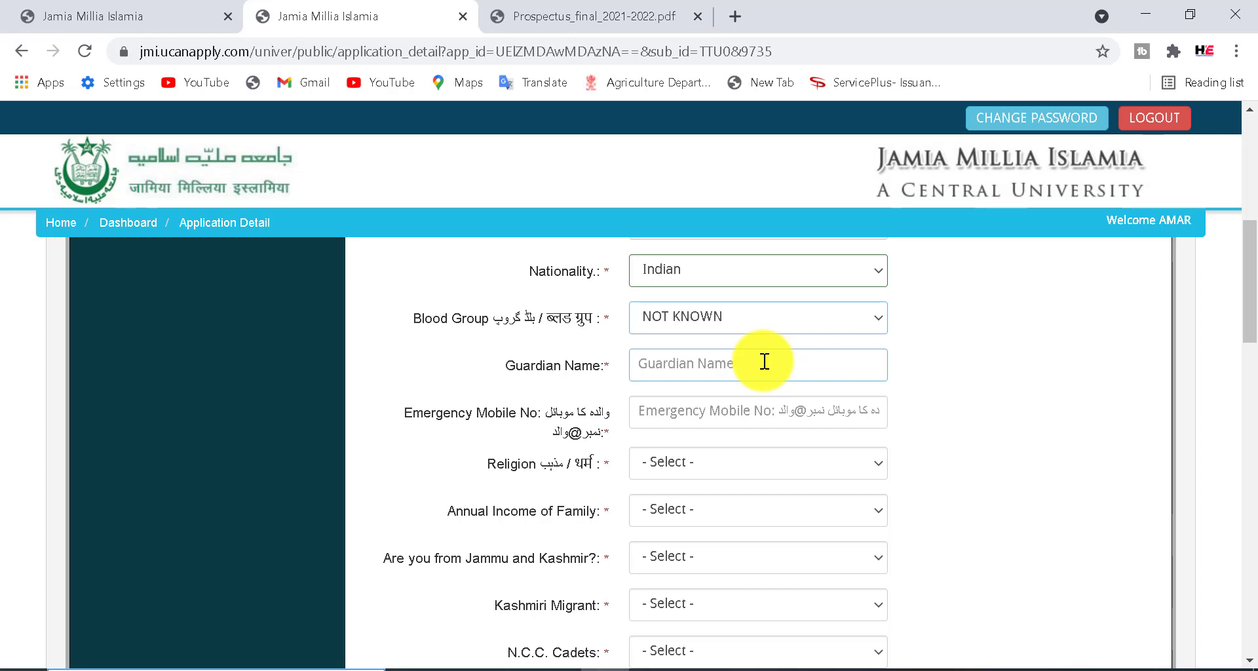
Outline the Guardian Name field and the Emergency Mobile No label and field without filling them in.
drag(637, 353, 781, 375)
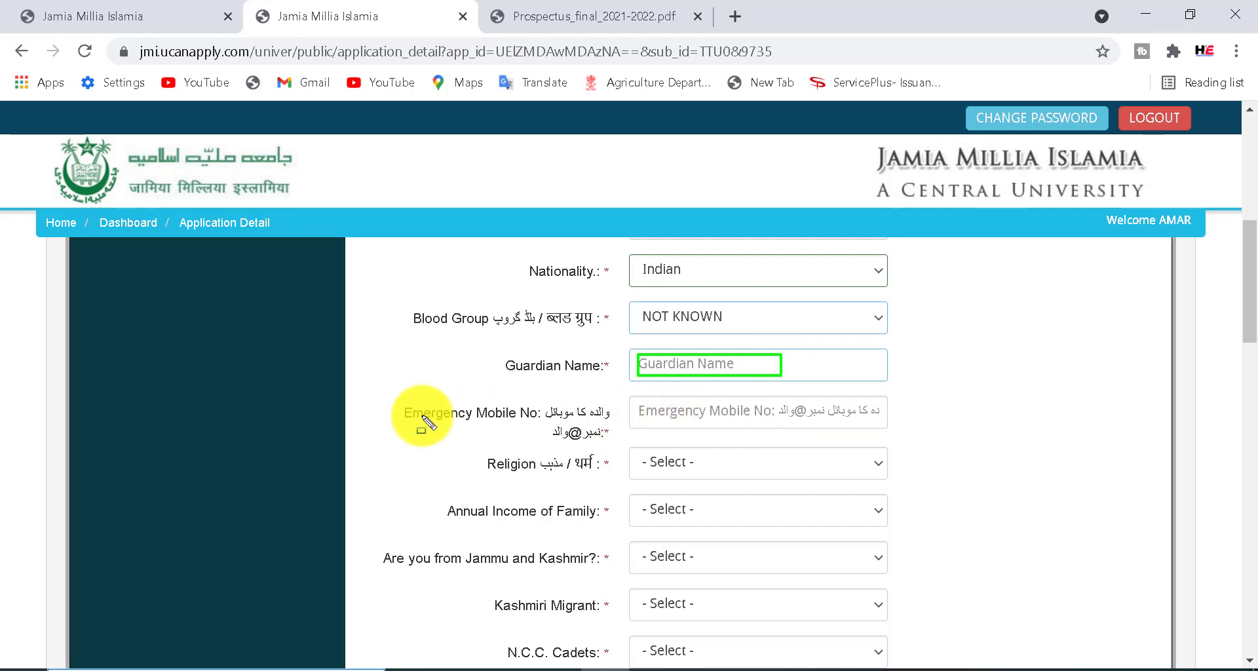
mouse_move(379, 386)
mouse_down()
mouse_move(550, 437)
mouse_move(614, 438)
mouse_up()
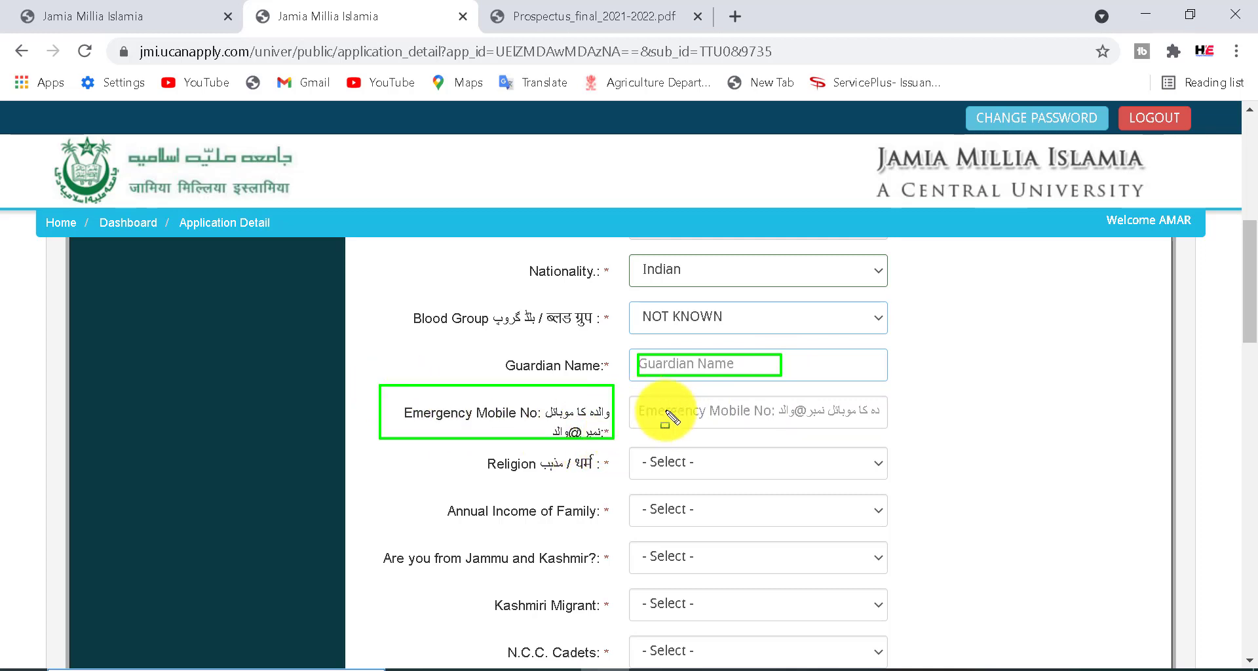
drag(628, 398, 786, 426)
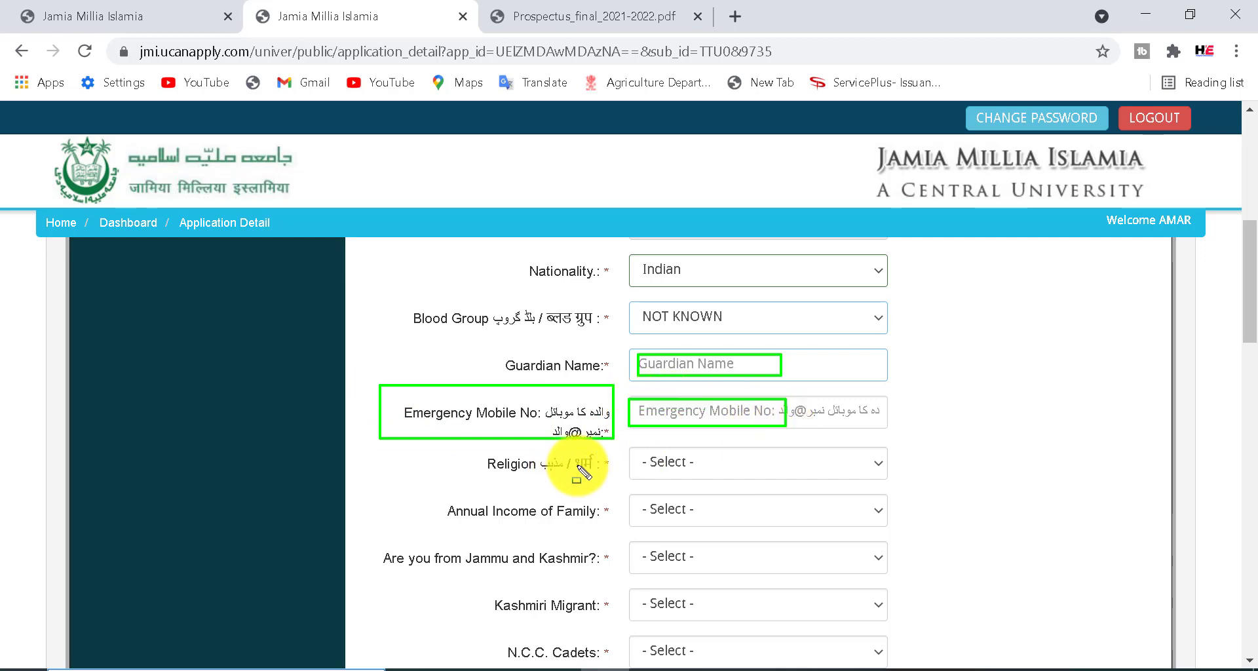
Set the applicant's religion to HINDU and the annual income of family to Upto 1 lacs.
click(726, 469)
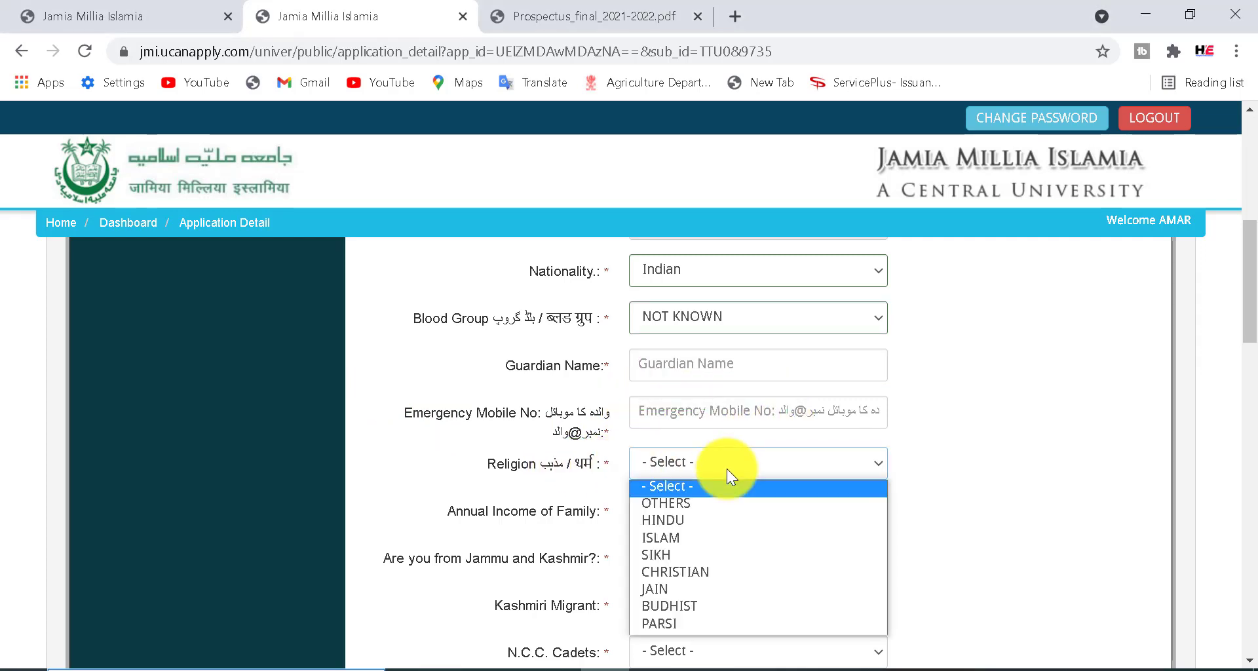
click(705, 520)
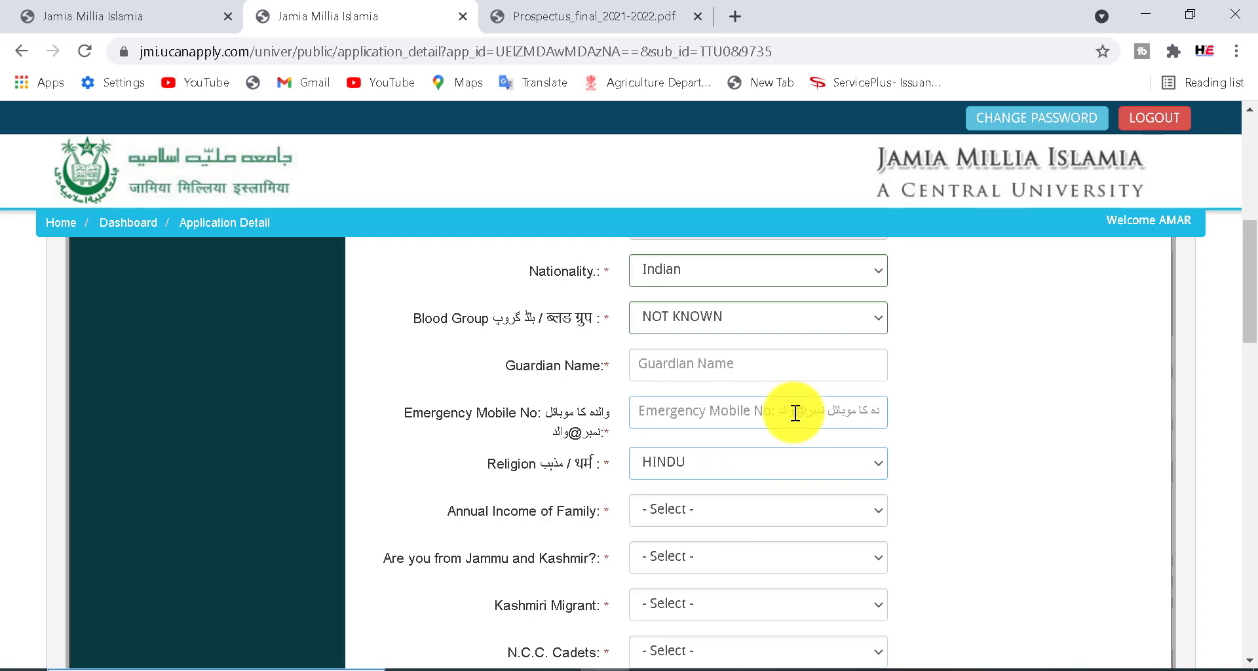
click(713, 509)
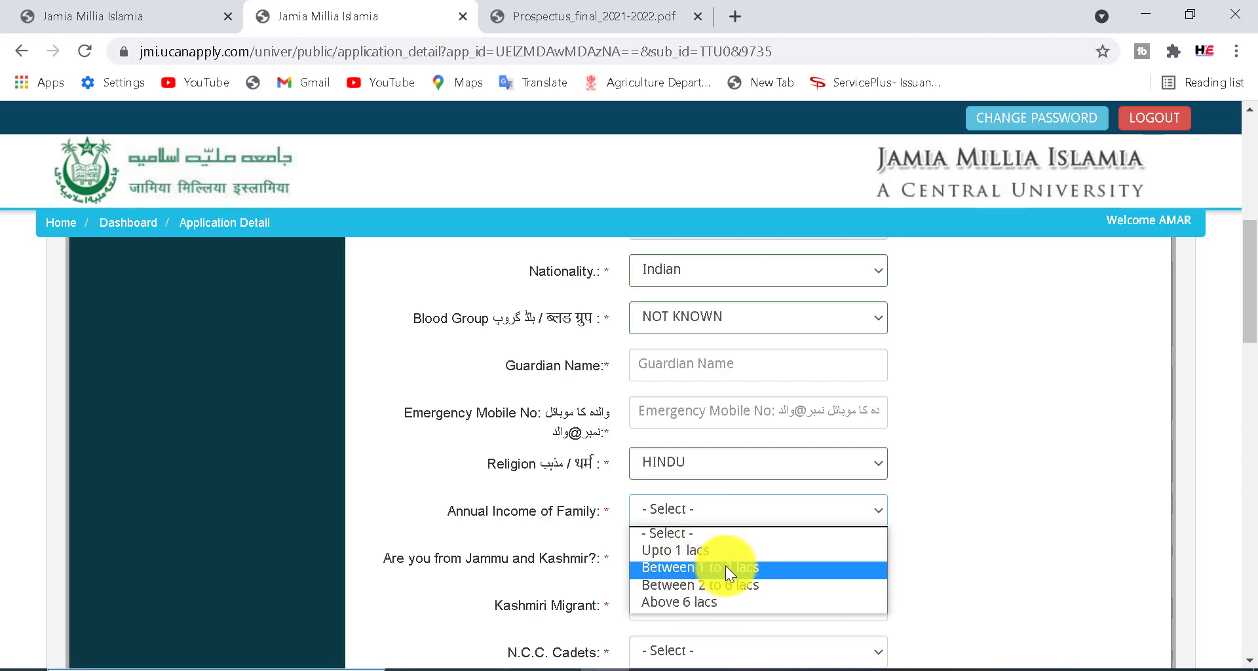
click(697, 553)
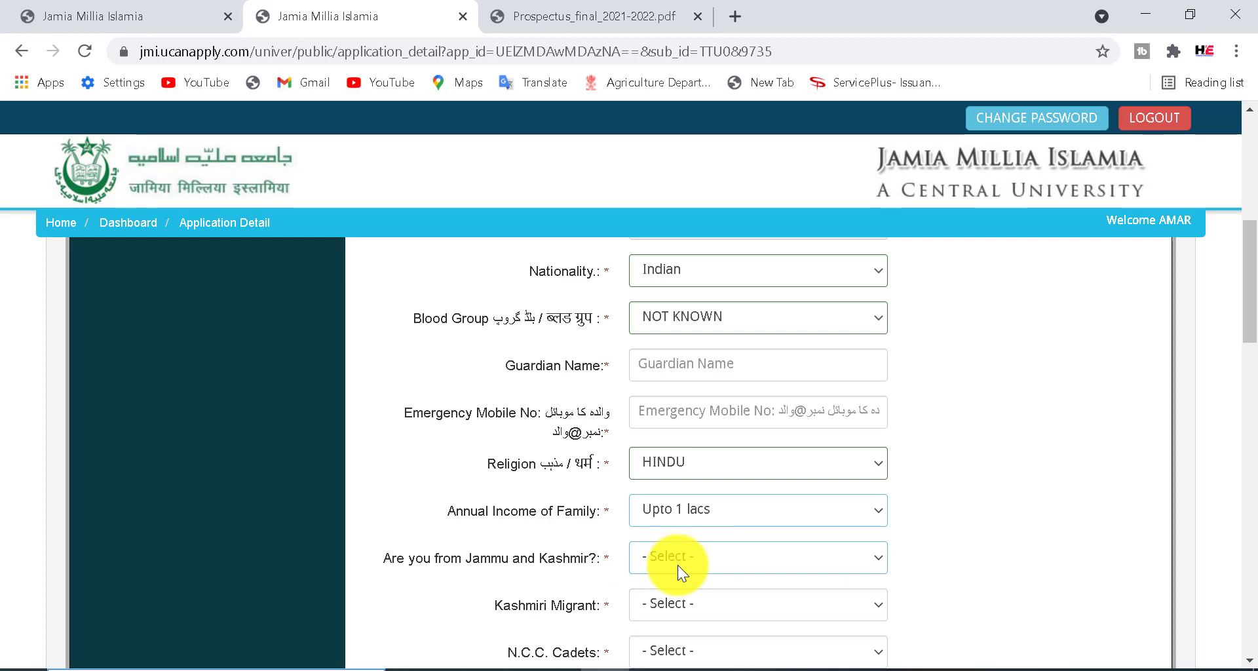
Answer No to both the Jammu and Kashmir question and Kashmiri Migrant.
click(726, 544)
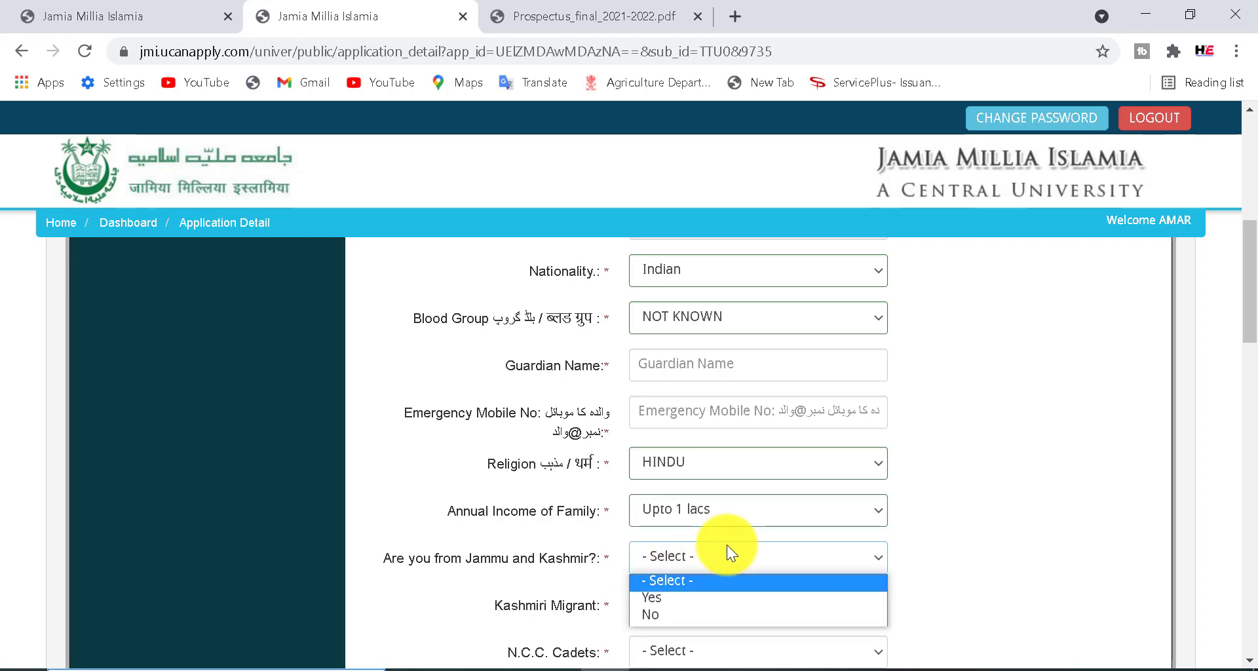
click(689, 609)
click(702, 601)
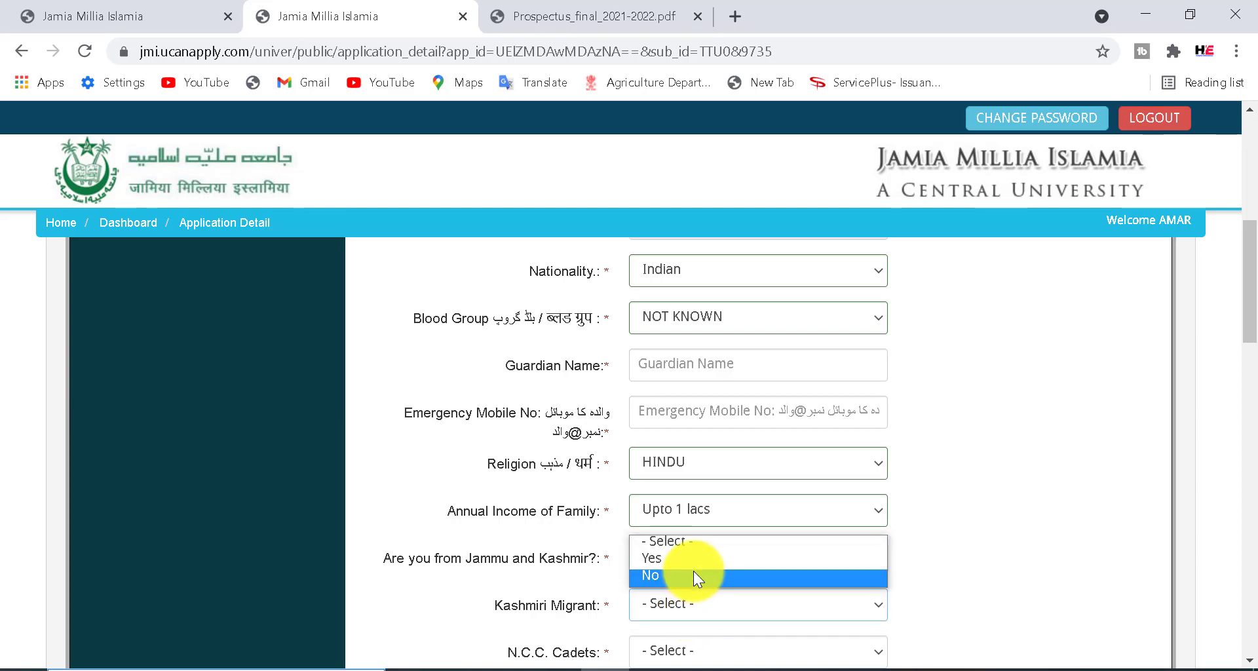
click(693, 575)
Set N.C.C. Cadets to No in the applicant details.
drag(1249, 297, 1244, 352)
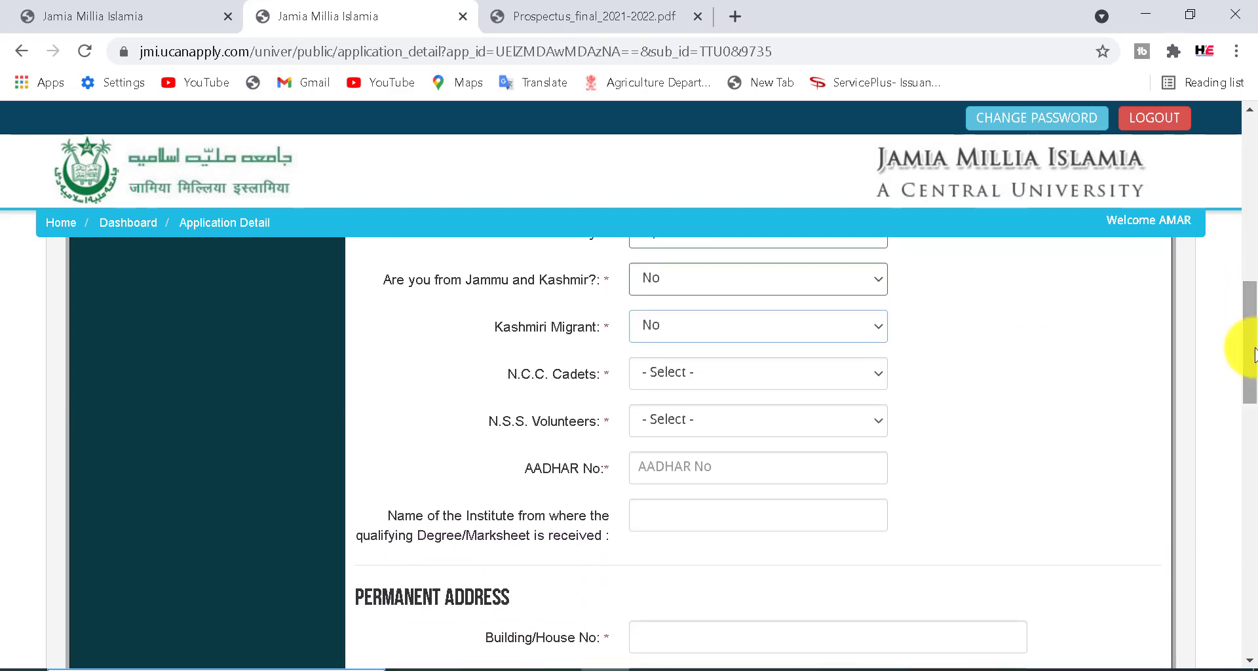
click(734, 373)
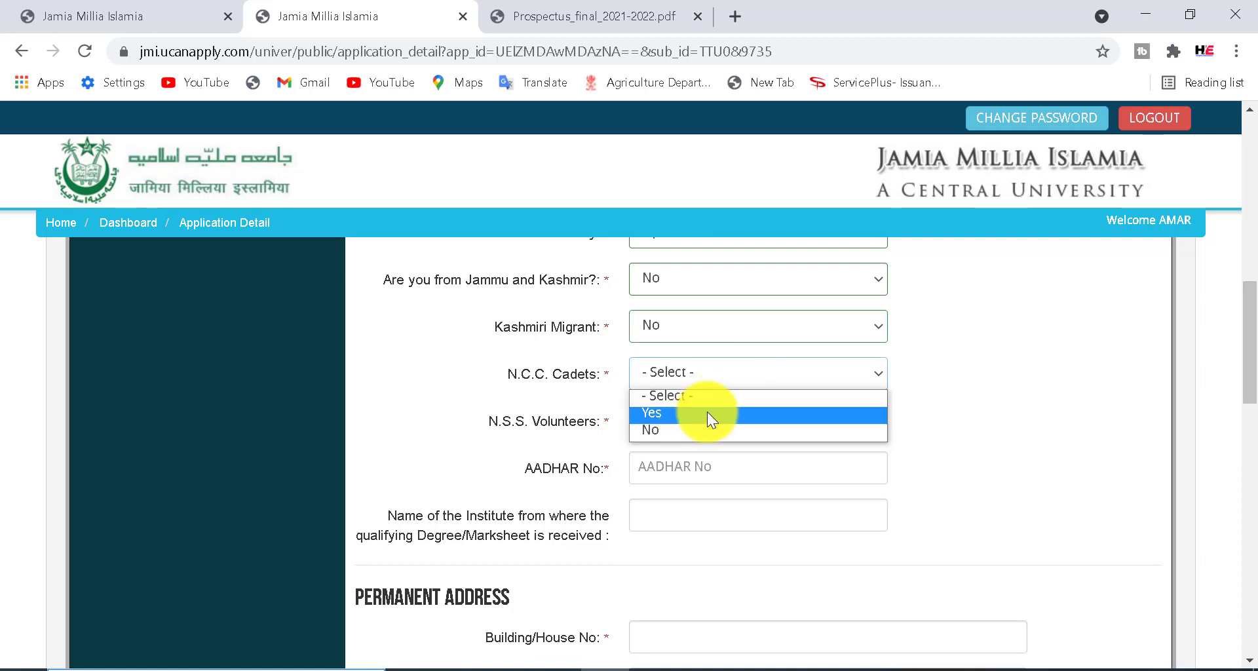
click(679, 429)
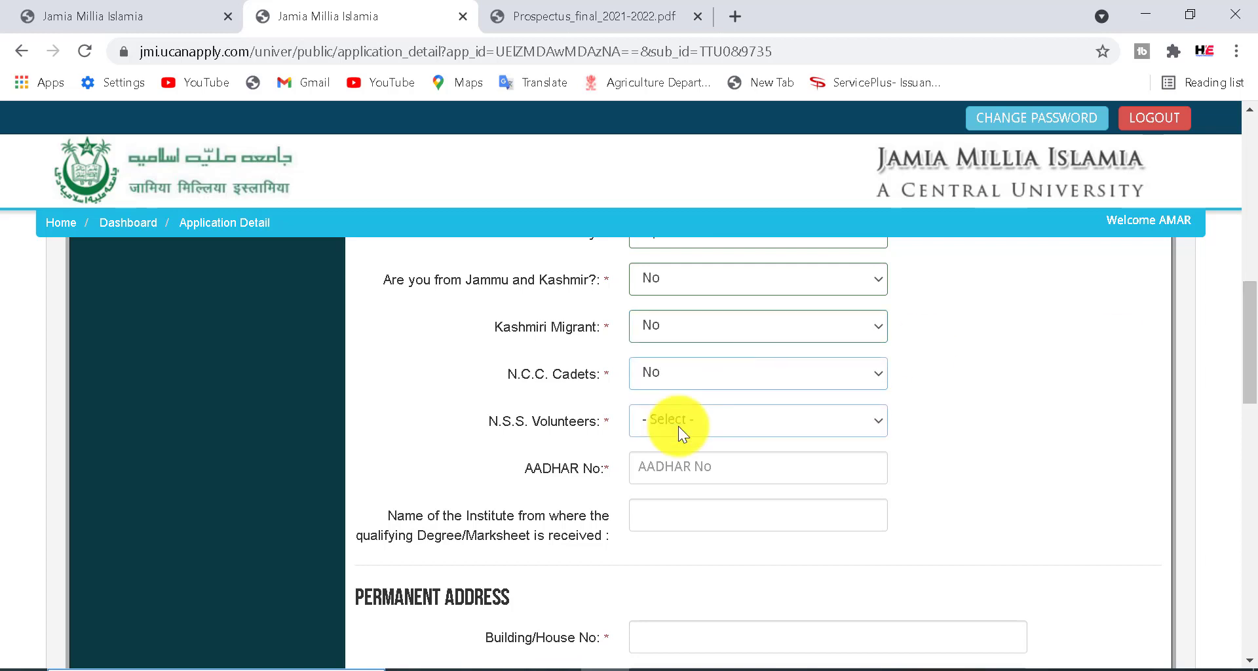
Set N.S.S. Volunteers to No in the applicant details.
click(708, 416)
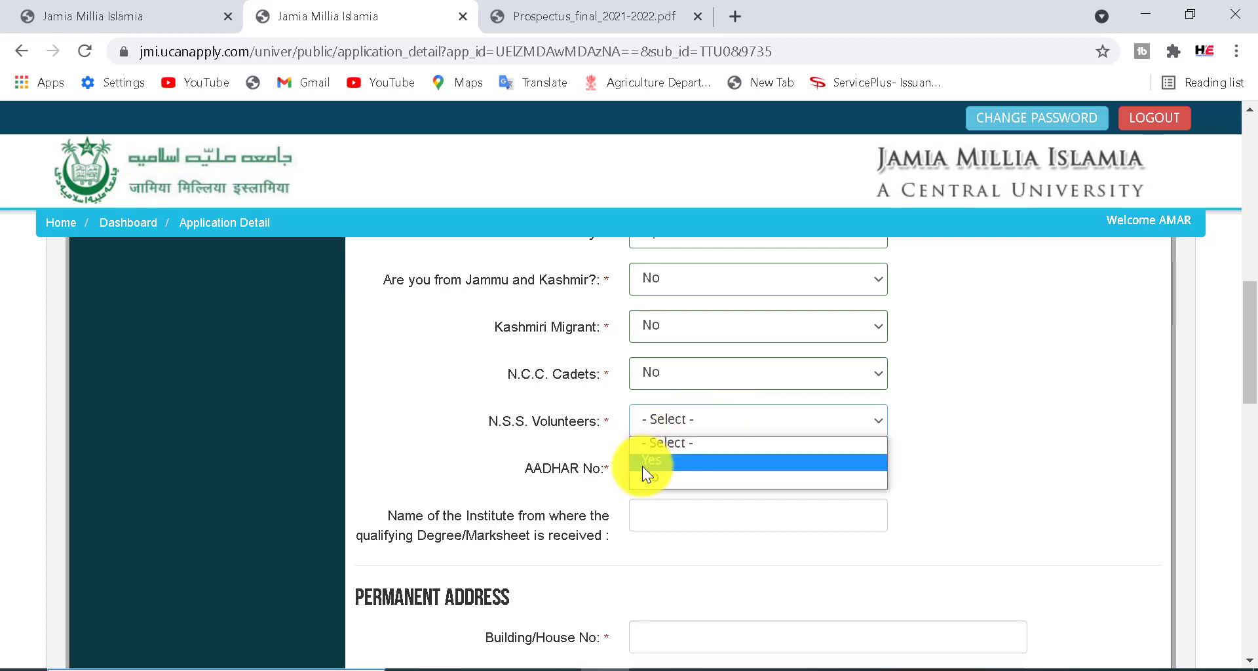
click(657, 476)
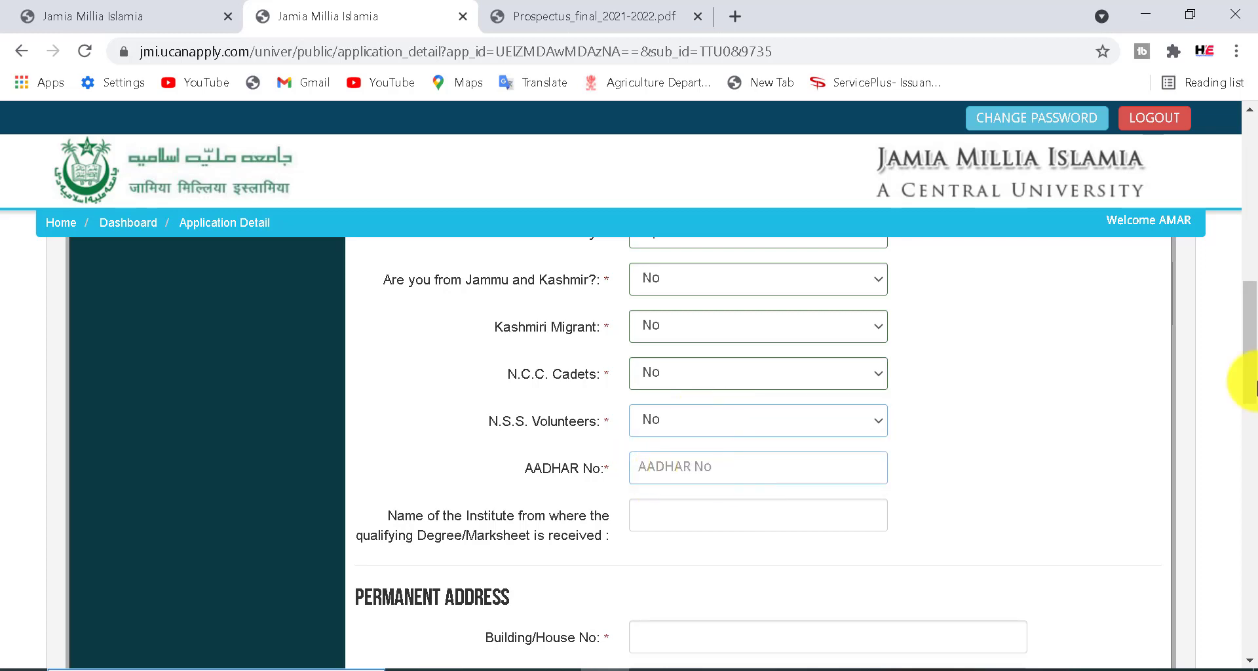
Outline the AADHAR No field, the qualifying institute name label and field, and the Permanent Address heading, leaving the fields empty.
drag(1236, 365, 1238, 393)
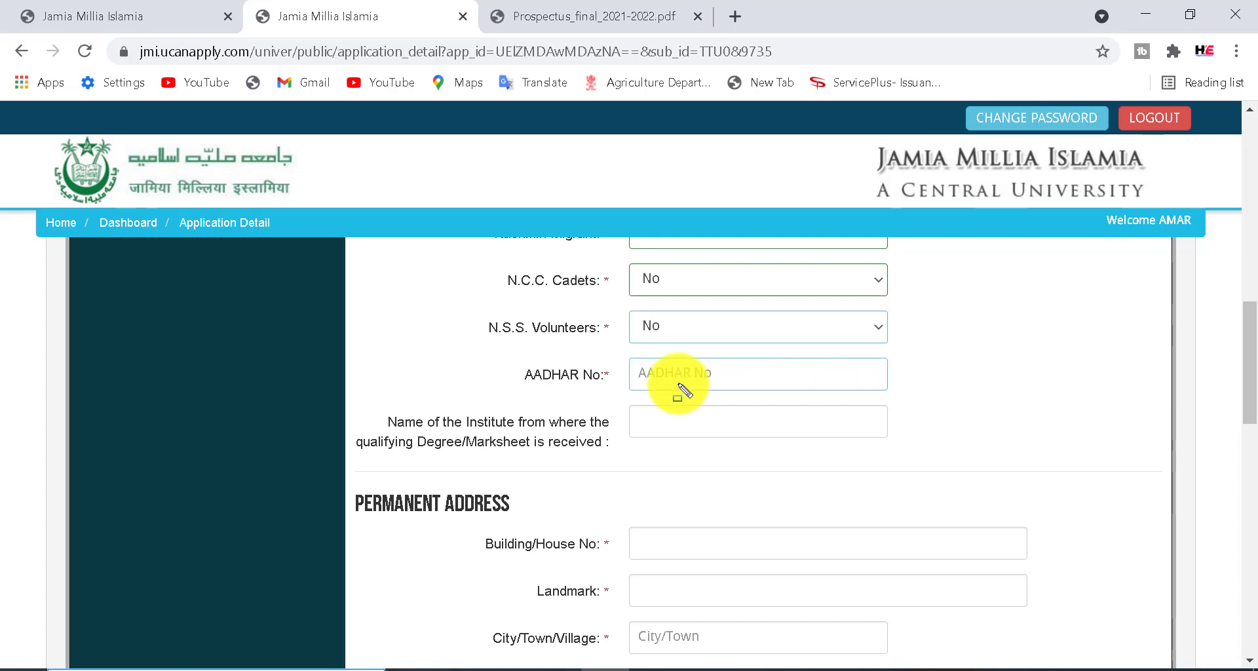
drag(634, 355, 778, 390)
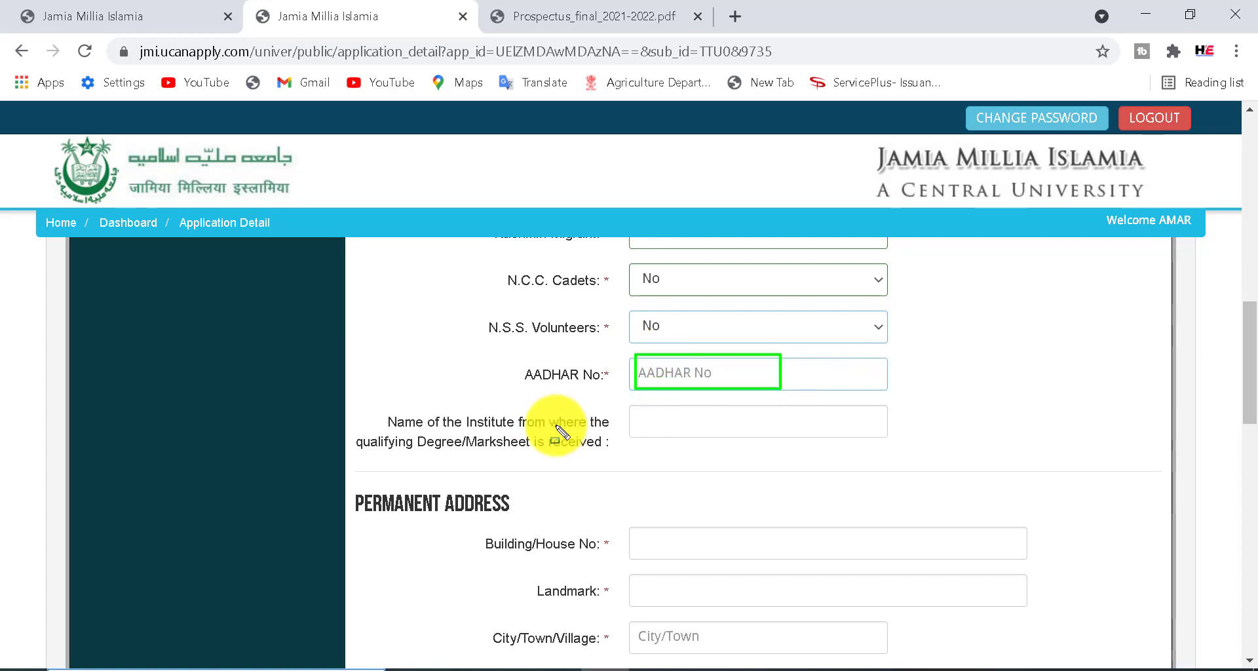
mouse_move(351, 406)
mouse_down()
mouse_move(504, 452)
mouse_move(624, 452)
mouse_up()
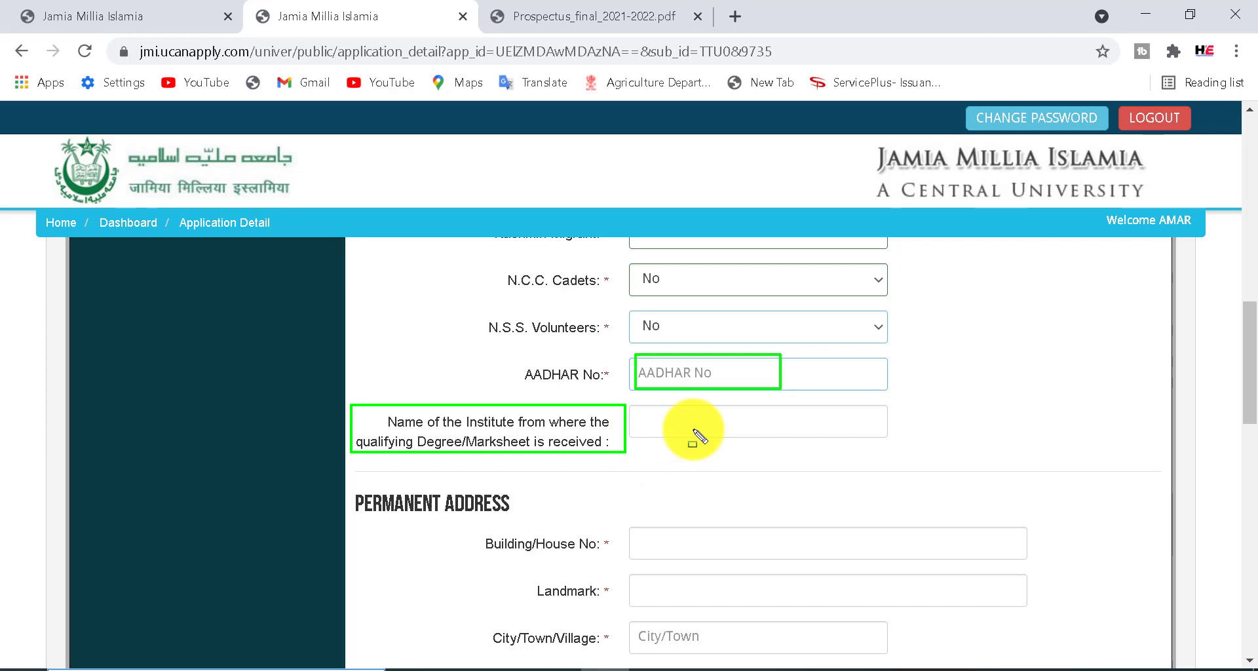
mouse_move(628, 403)
mouse_down()
mouse_move(694, 426)
mouse_move(934, 433)
mouse_up()
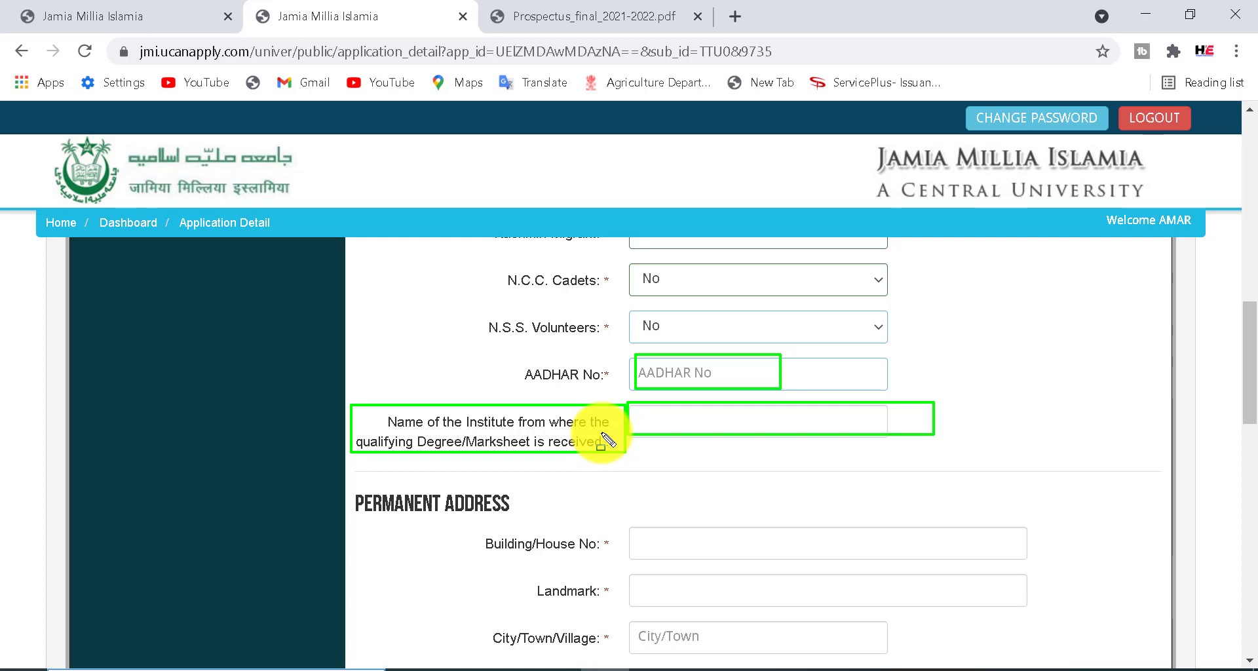
drag(337, 482, 580, 526)
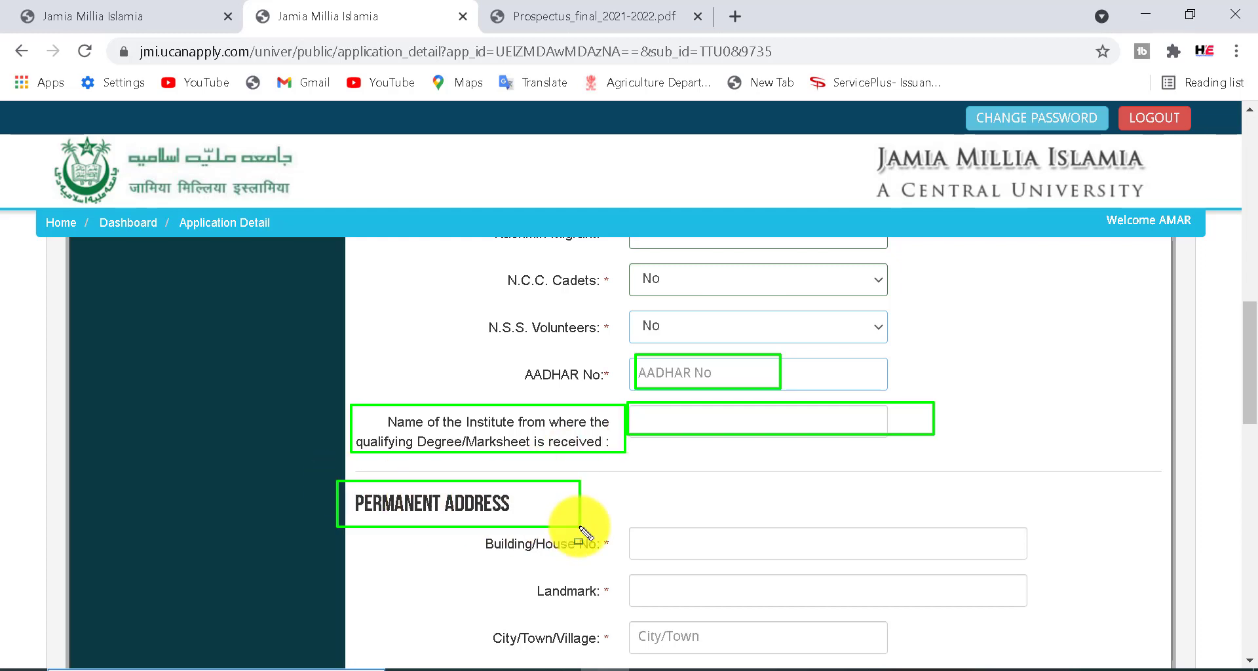
Outline the permanent address fields Building/House No, Landmark, City/Town/Village and Post Office, and clear the outlines.
drag(1249, 317, 1249, 391)
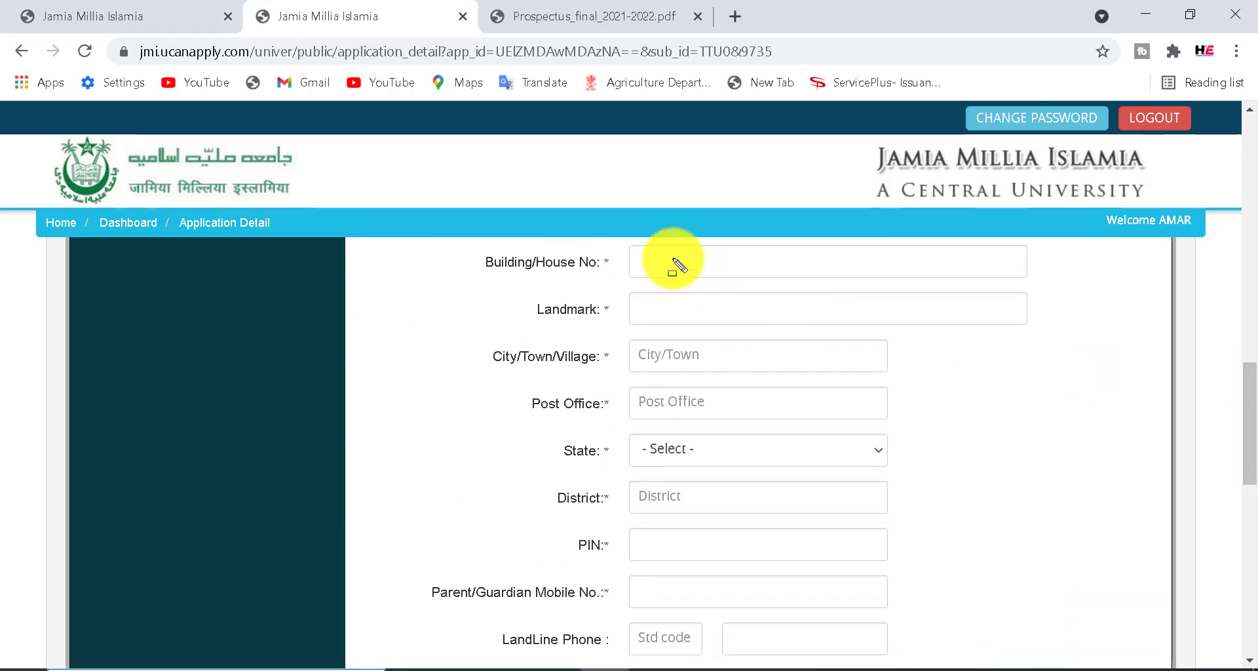
drag(644, 242, 790, 276)
drag(634, 295, 776, 323)
drag(624, 340, 796, 362)
mouse_move(641, 387)
mouse_down()
mouse_move(652, 401)
mouse_move(797, 425)
mouse_up()
key(Escape)
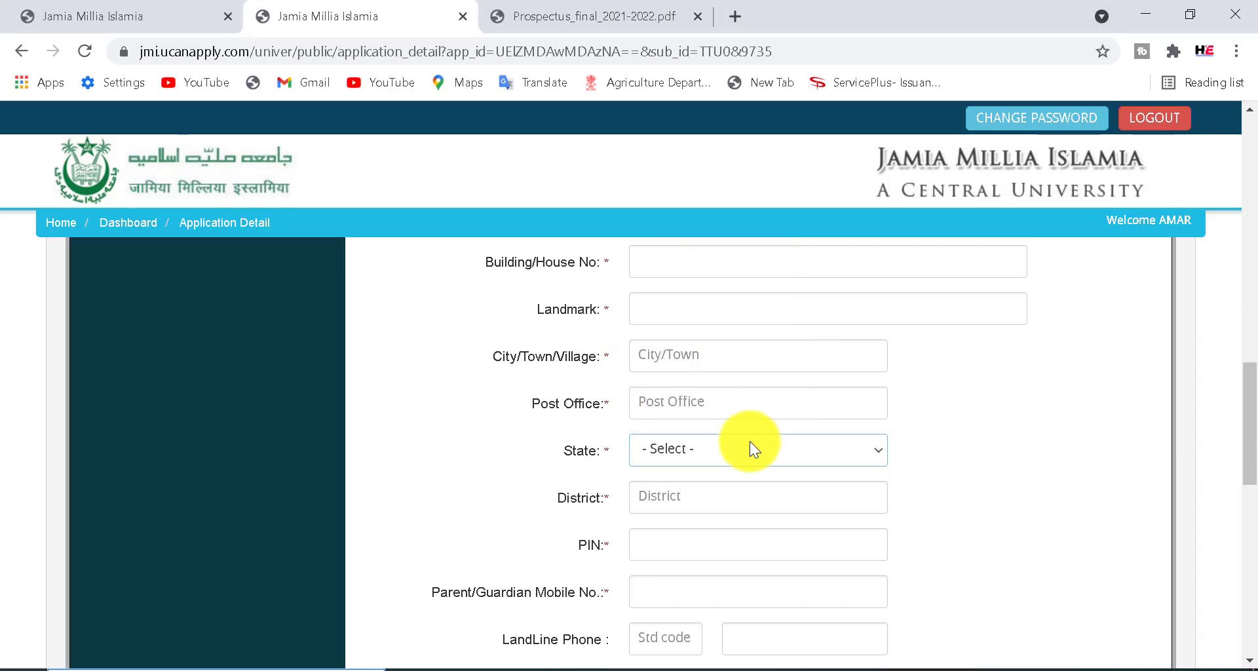
Set the permanent address state to Bihar.
click(749, 442)
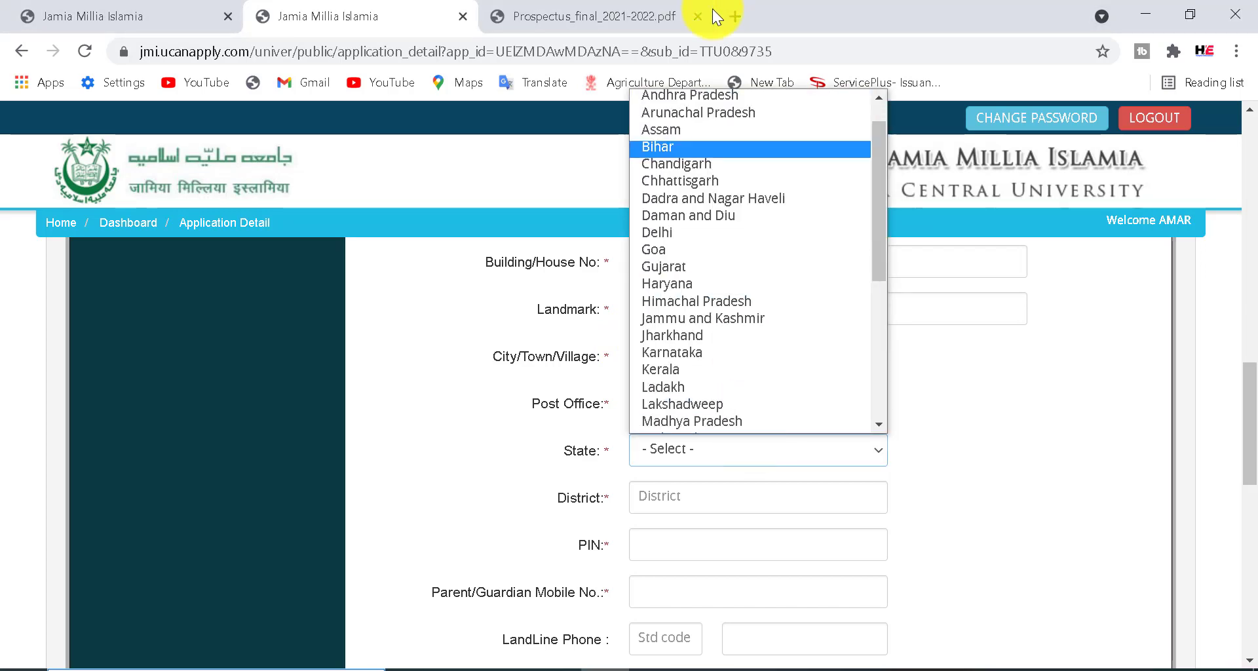
click(669, 147)
click(709, 496)
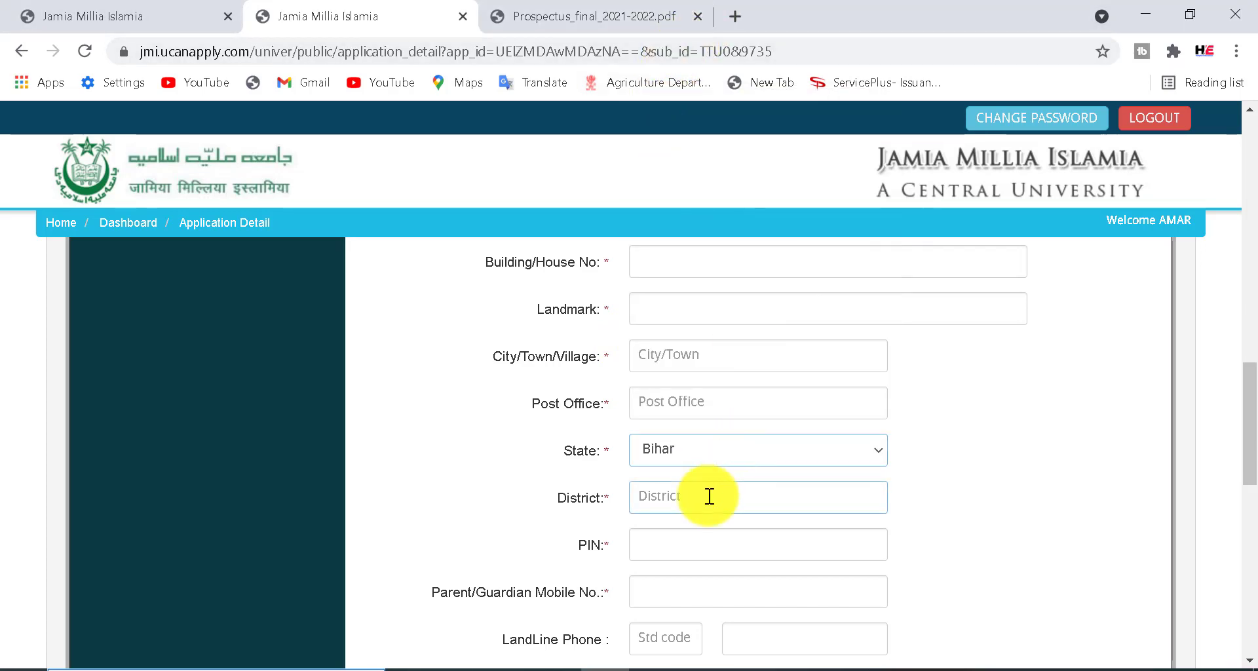
Outline the District, PIN and Parent/Guardian Mobile No. fields, and the Same as Permanent Address checkbox for the correspondence address.
drag(639, 483, 765, 510)
drag(633, 528, 776, 558)
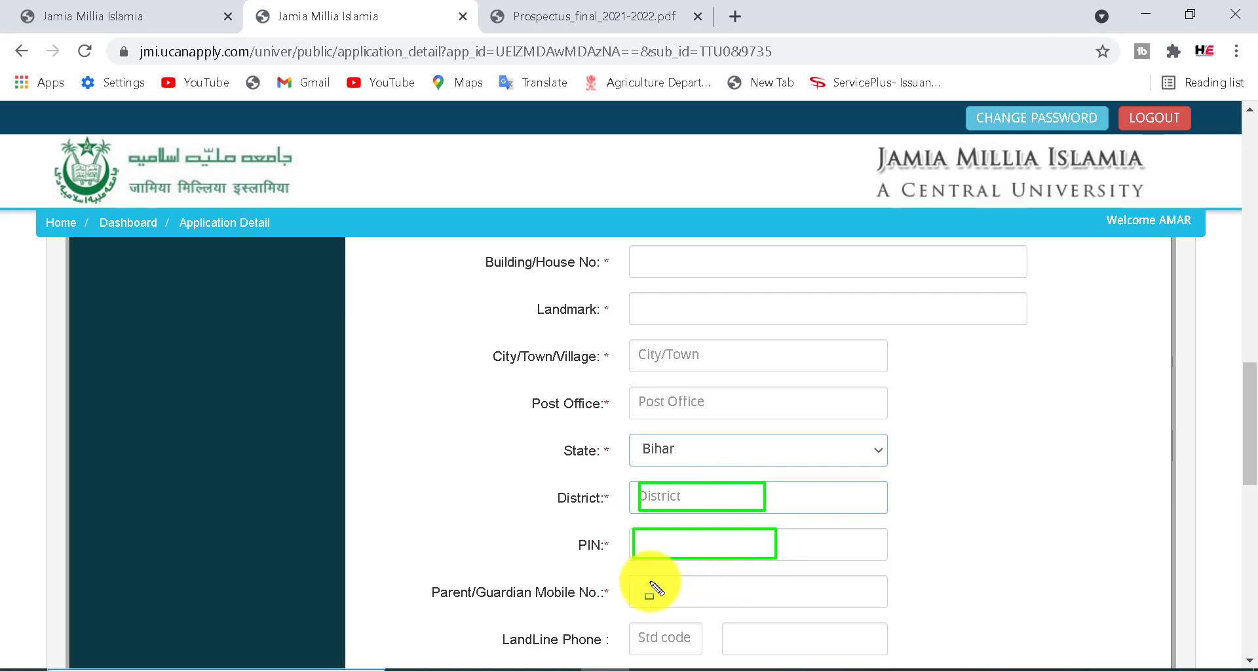
drag(630, 576, 785, 599)
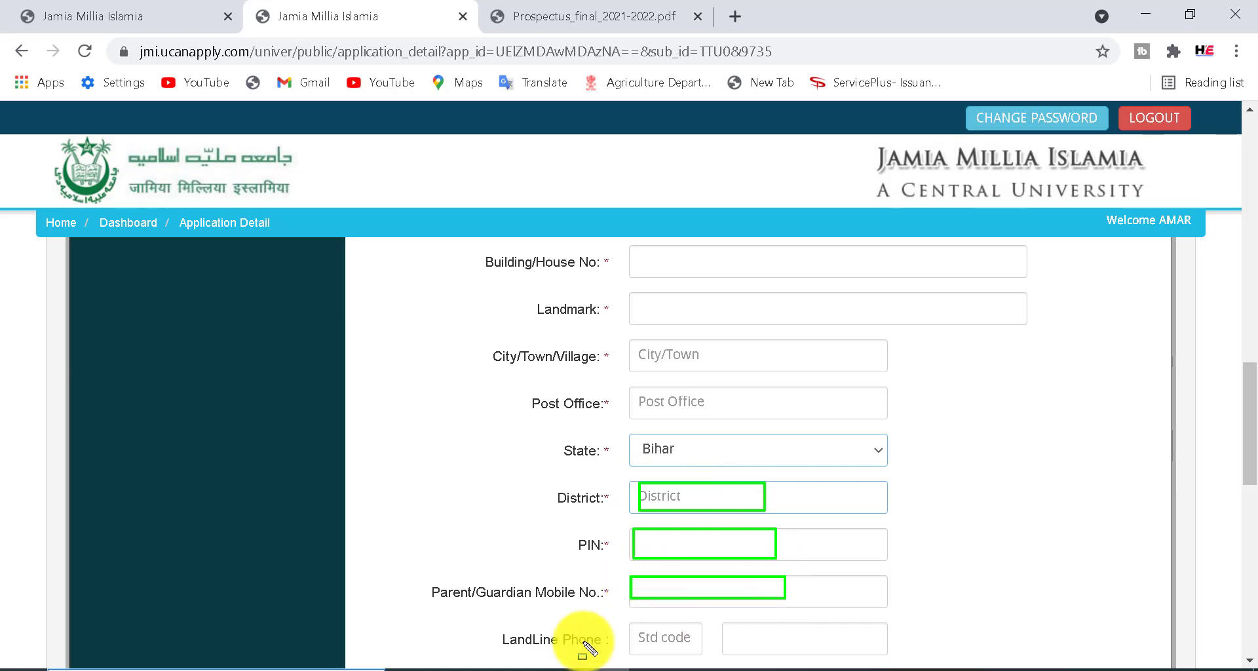
key(Escape)
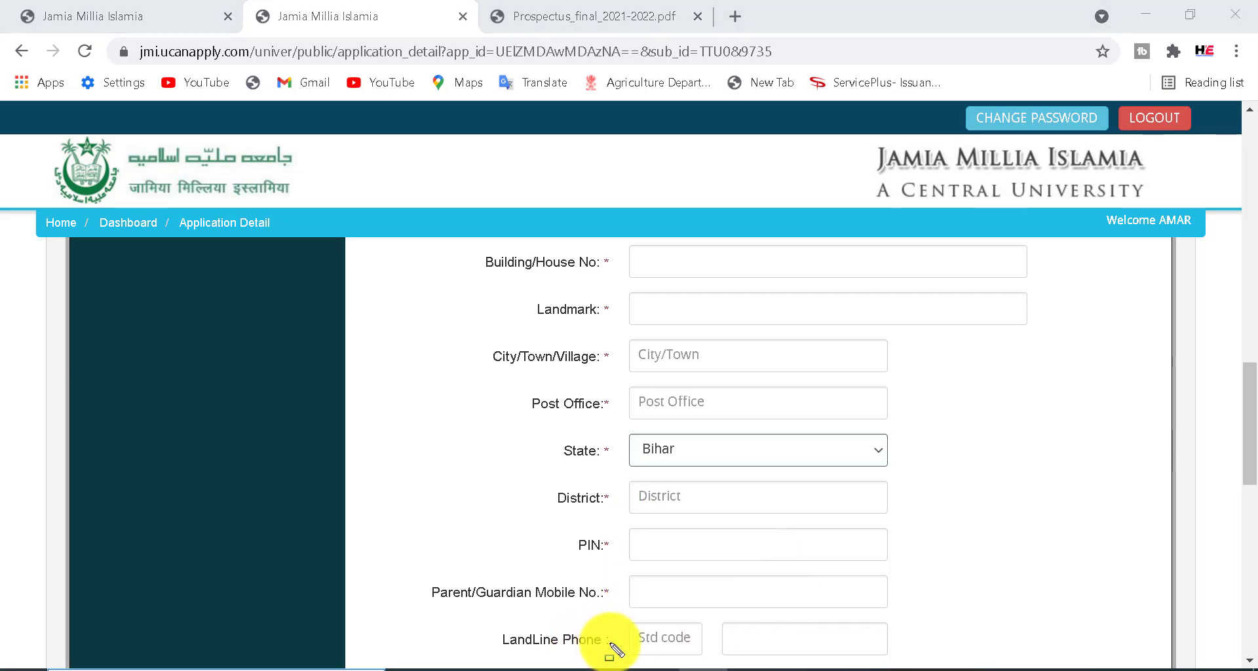
mouse_move(1252, 400)
mouse_down()
mouse_move(1243, 445)
mouse_move(1243, 374)
mouse_move(1240, 456)
mouse_up()
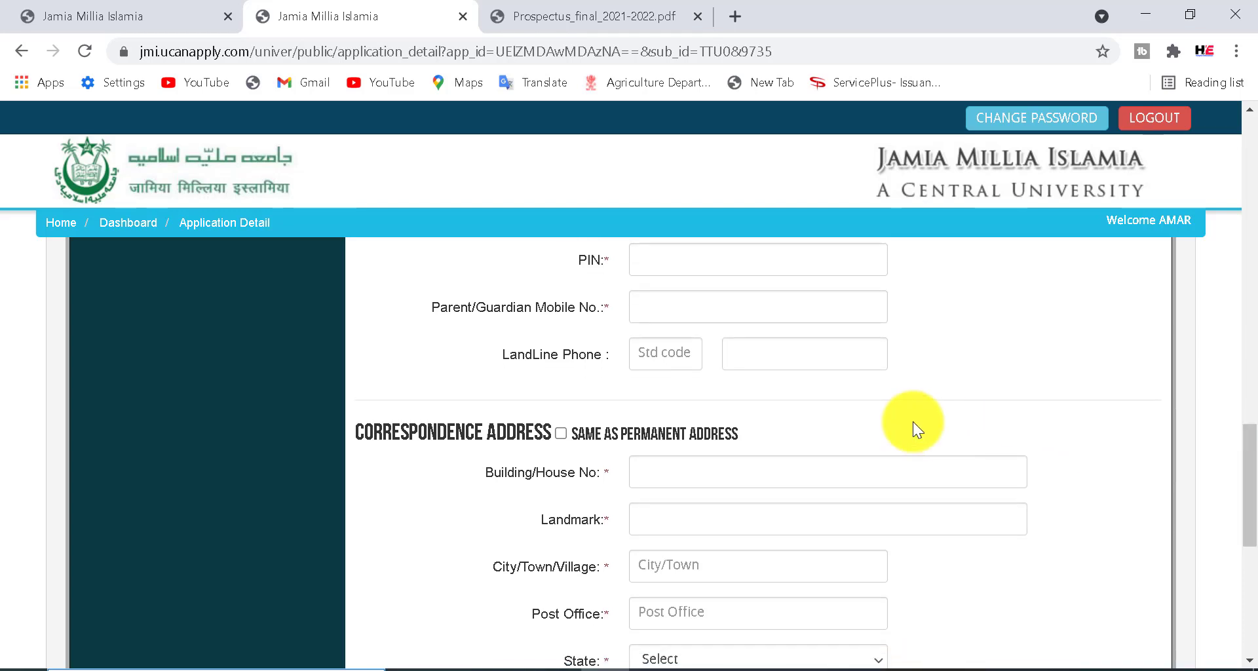
drag(550, 426, 578, 452)
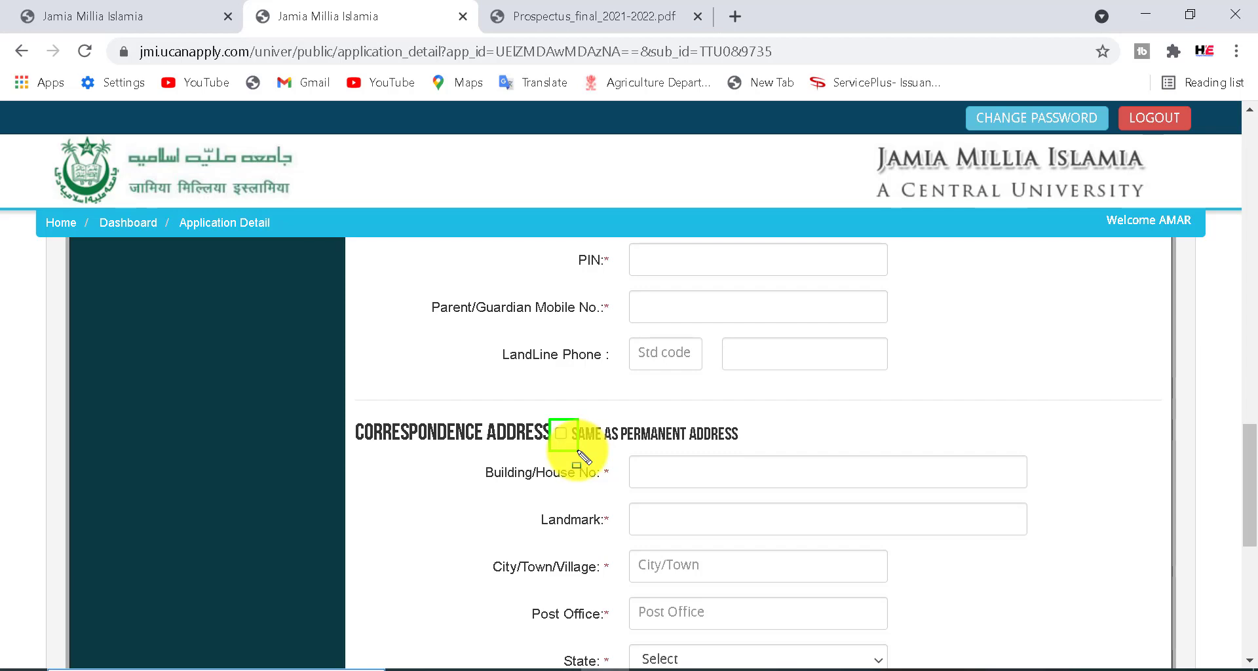
Save the application details at the end of the form and proceed to the photo and signature stage.
key(ctrl+plus)
key(ctrl+plus)
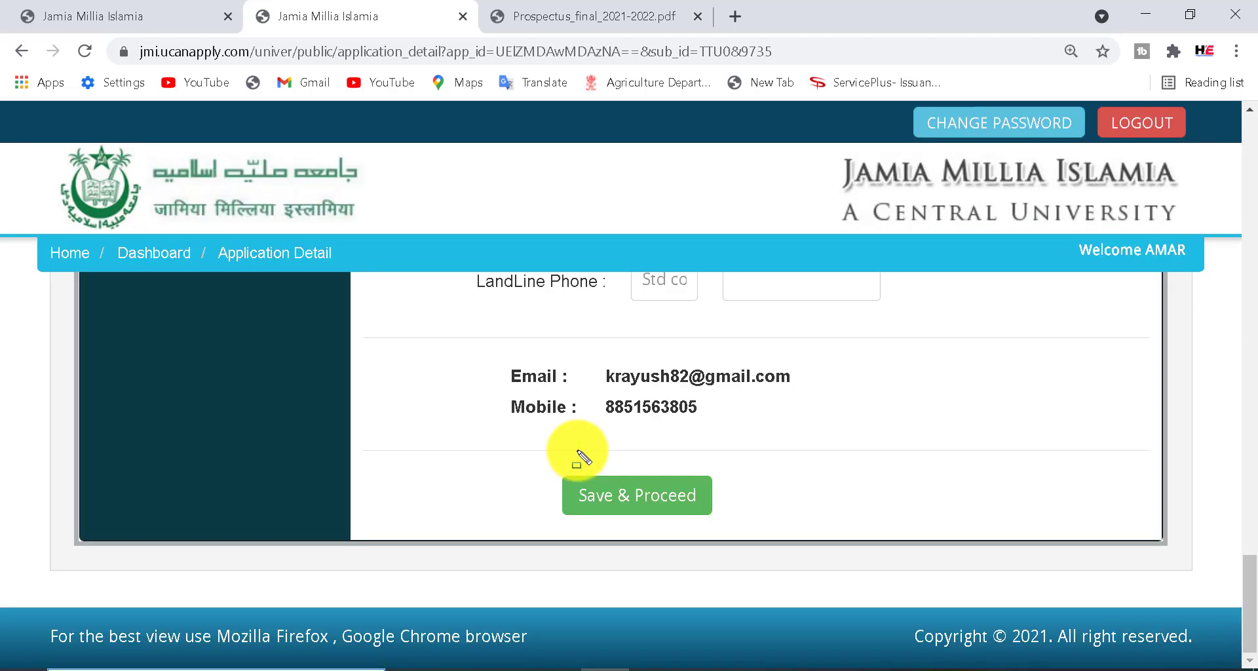
drag(539, 456, 758, 527)
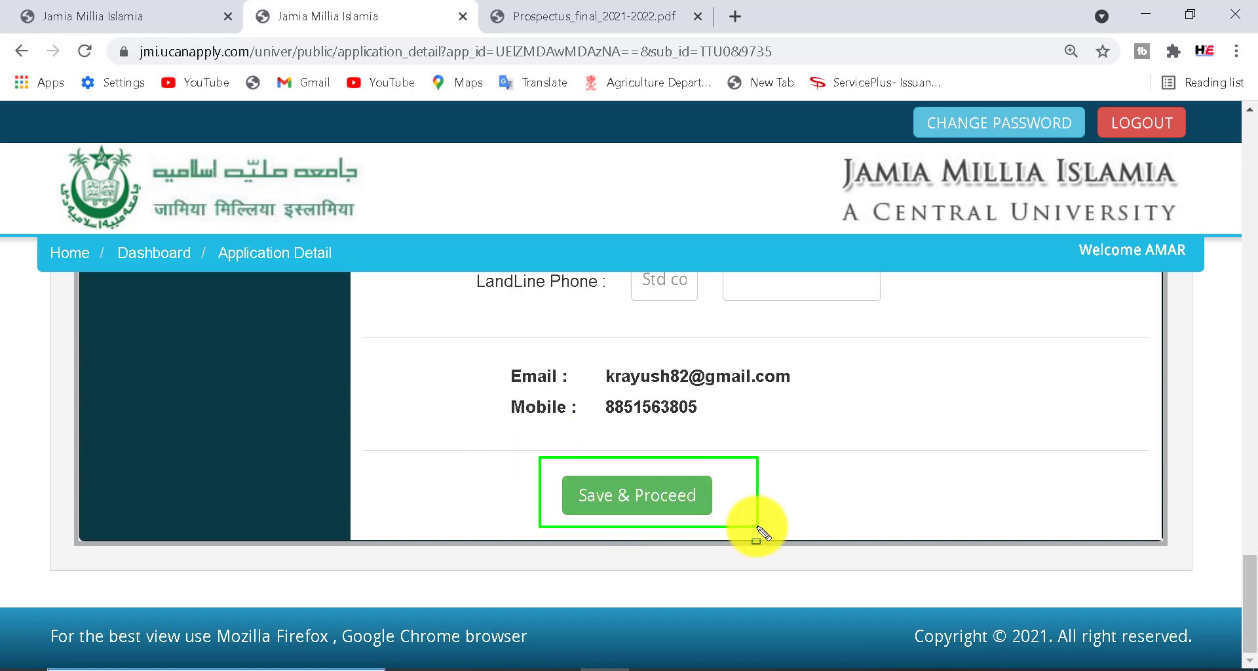
click(651, 510)
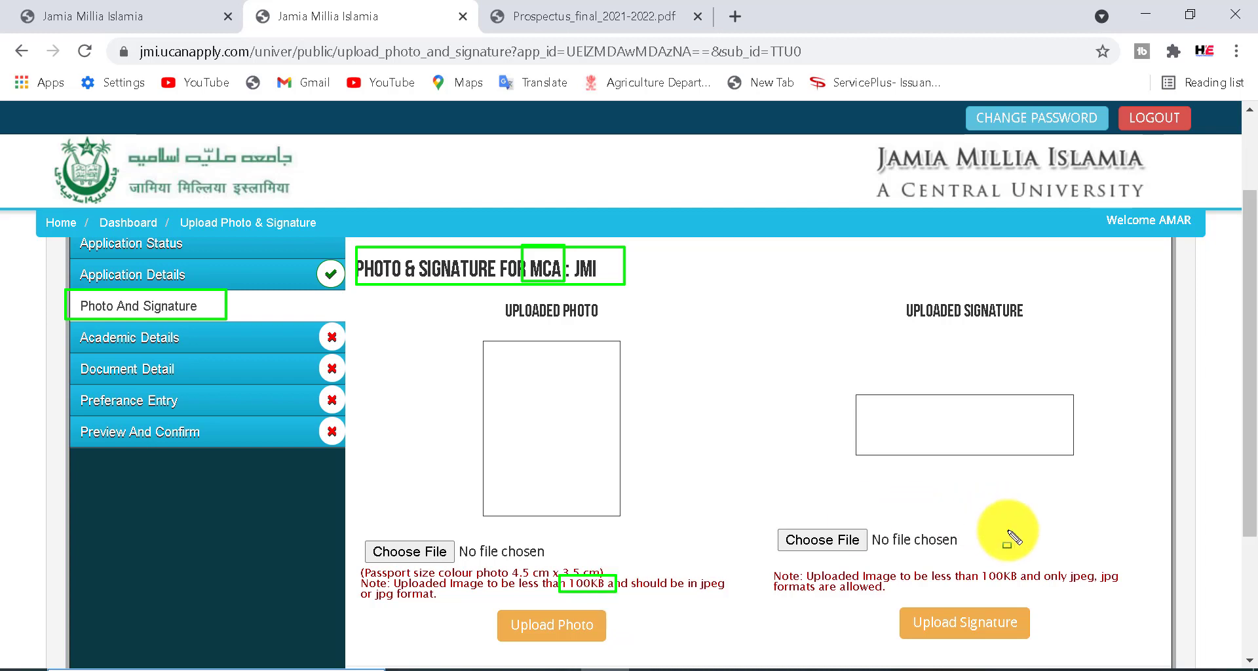
Outline the signature note on 100KB size and jpeg/jpg formats, and try to upload the photo without choosing a file.
drag(975, 562, 1139, 590)
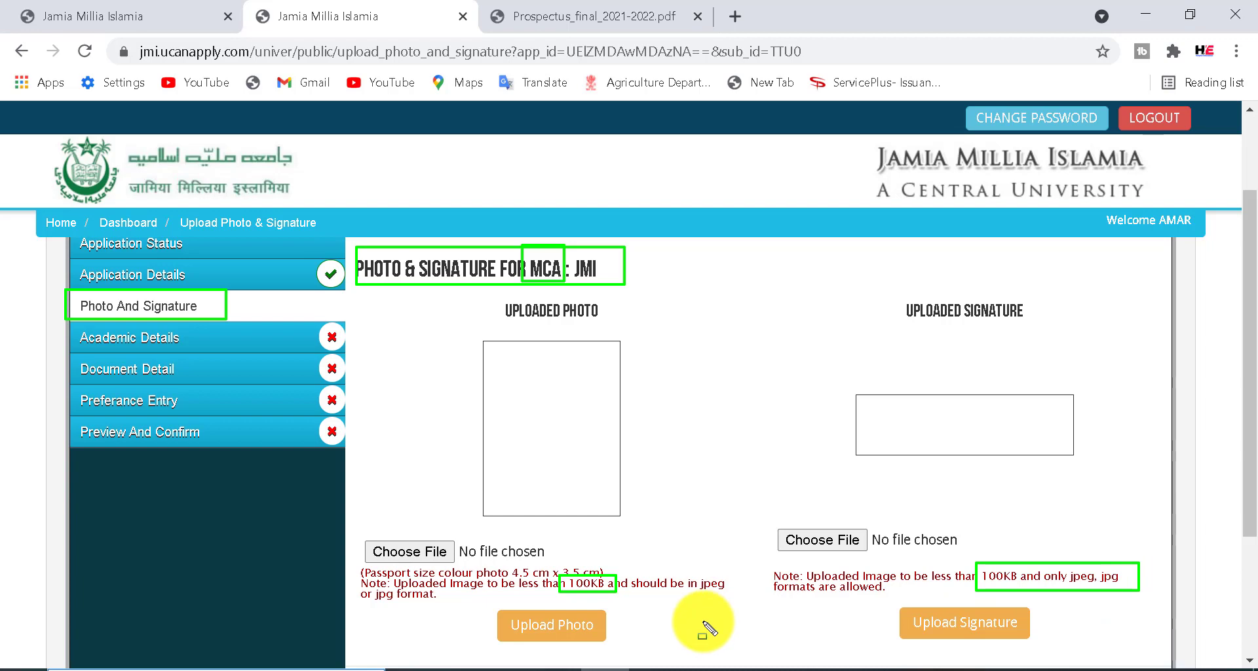
click(554, 630)
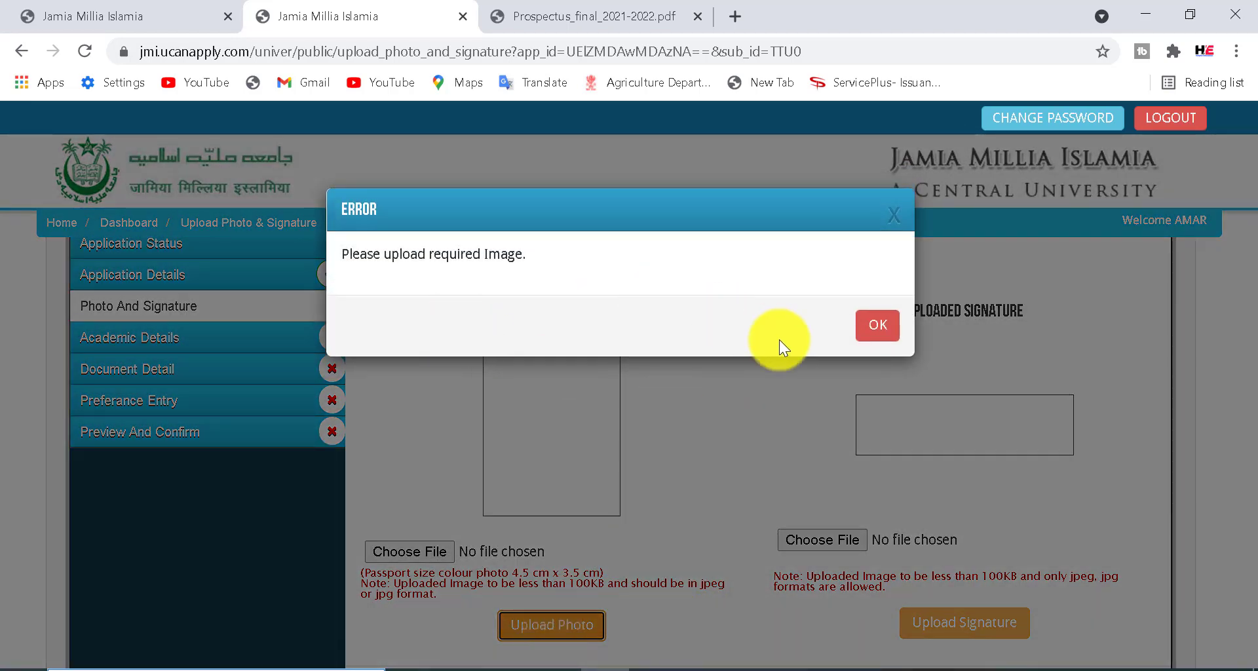
click(877, 338)
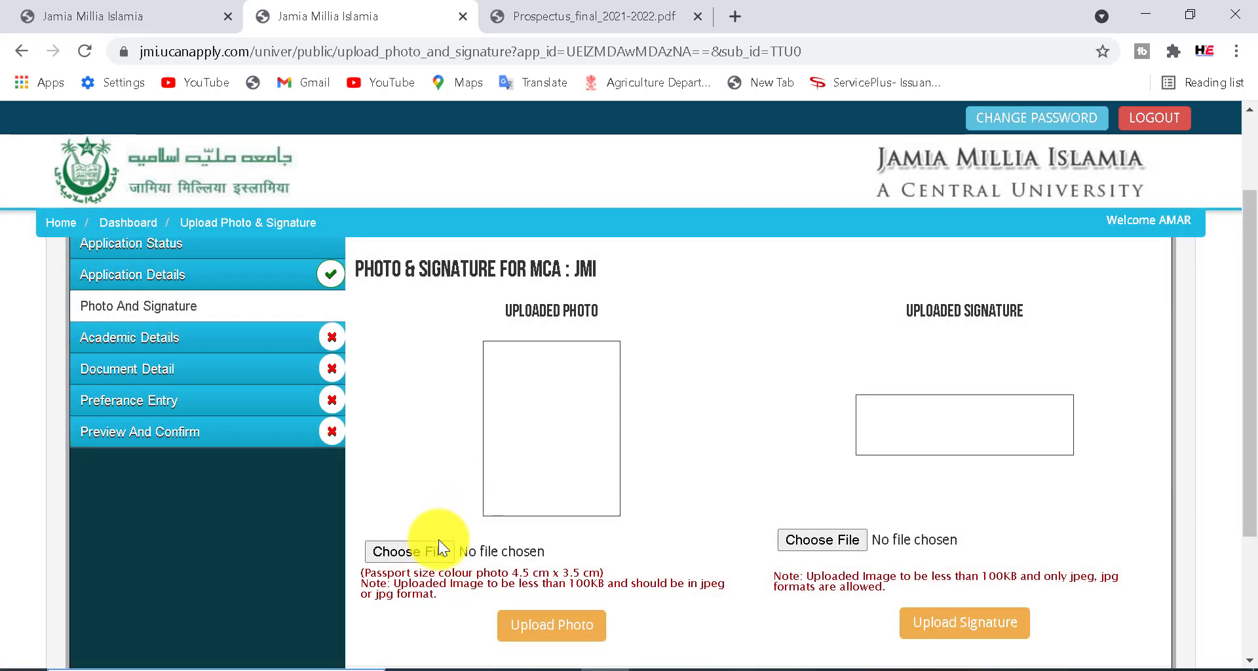
Upload the applicant's photo image numbered 1 from the applicant's files folder.
click(420, 550)
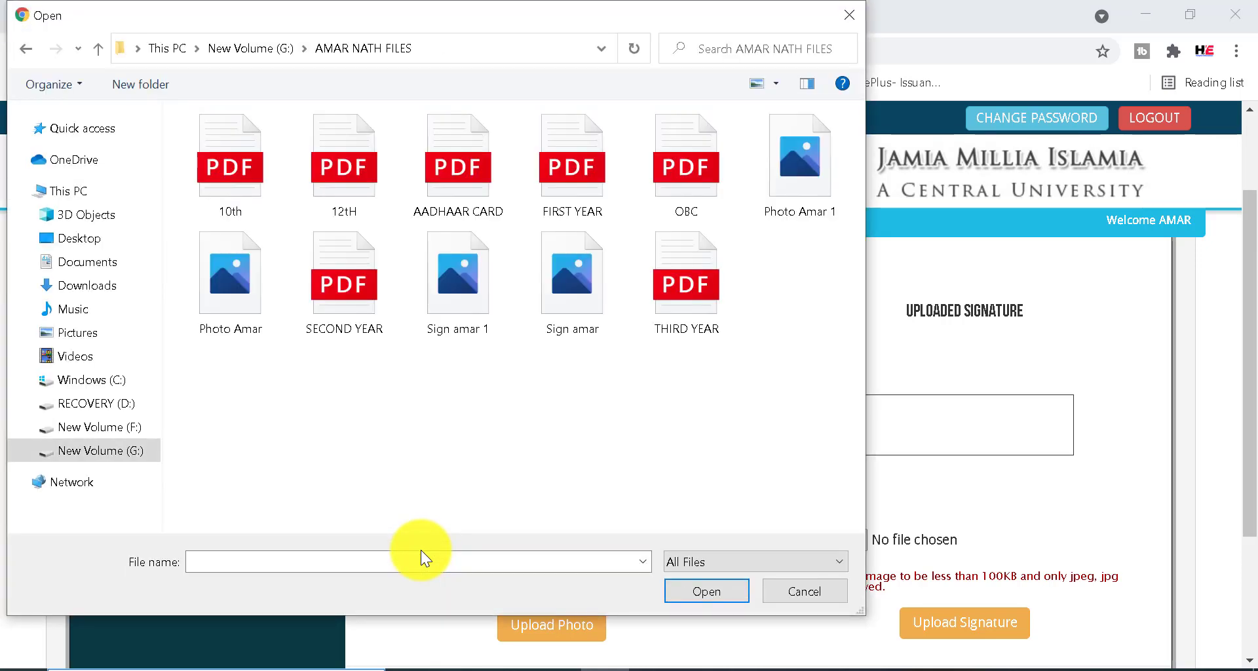
click(821, 188)
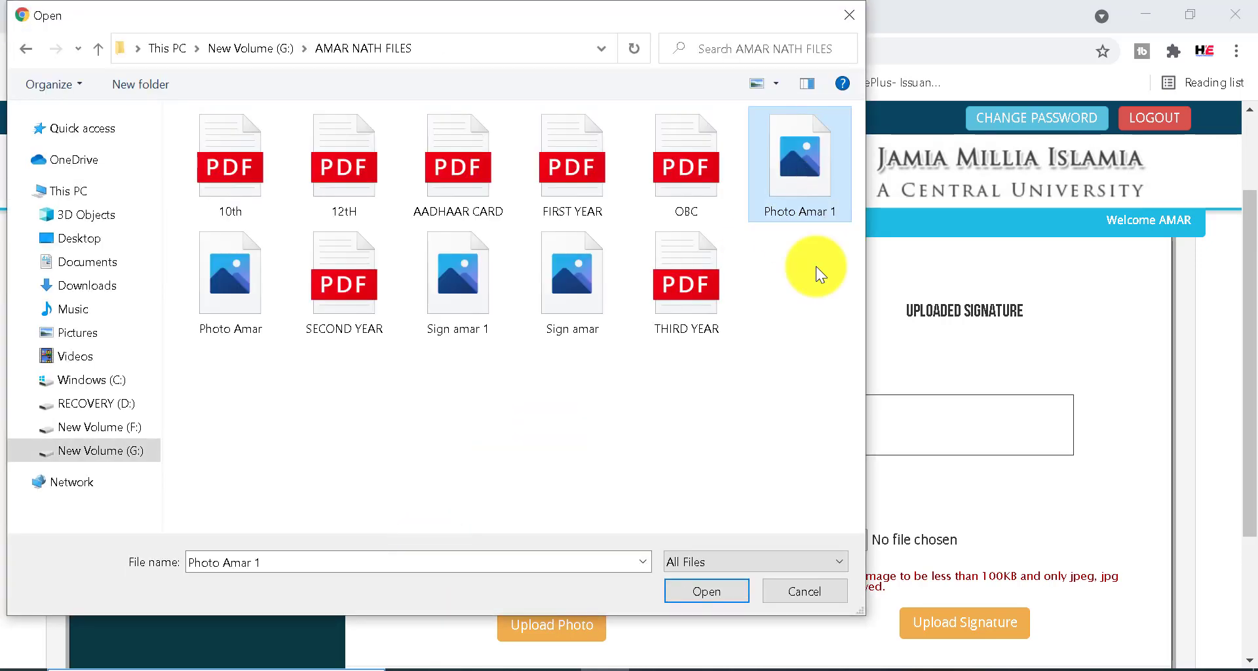
click(691, 592)
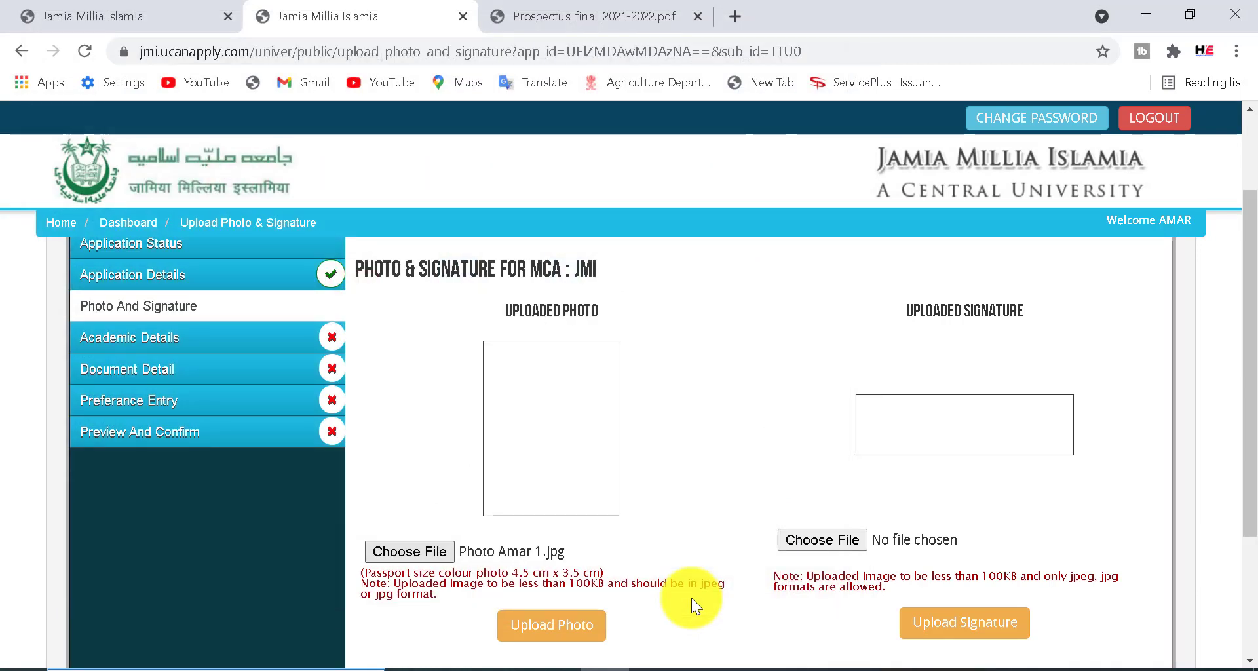
click(571, 625)
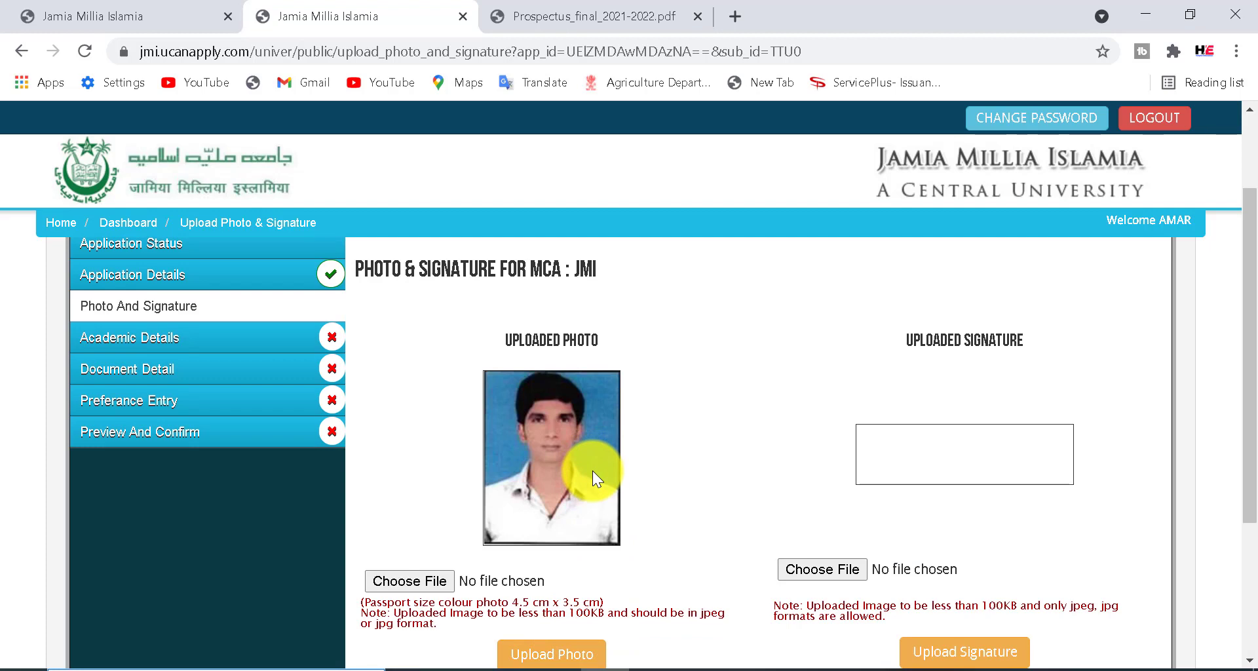
Upload the applicant's unnumbered signature image and save the photo and signature stage to proceed to the academic details.
drag(1248, 334, 1248, 356)
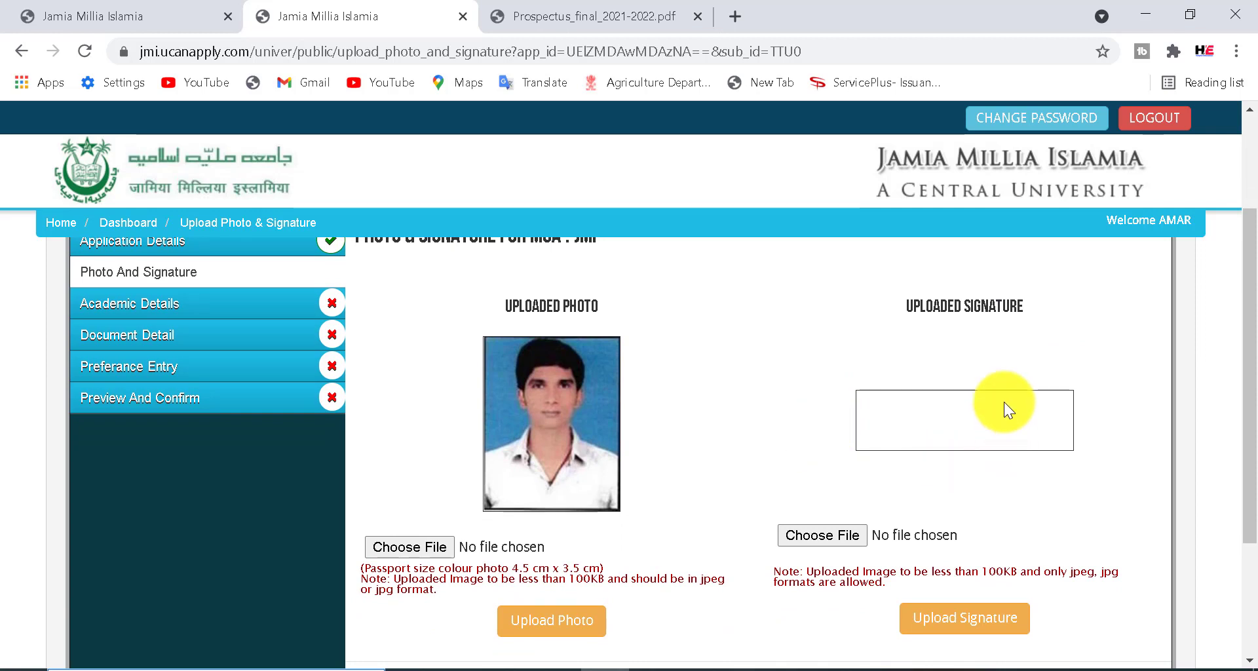
click(836, 536)
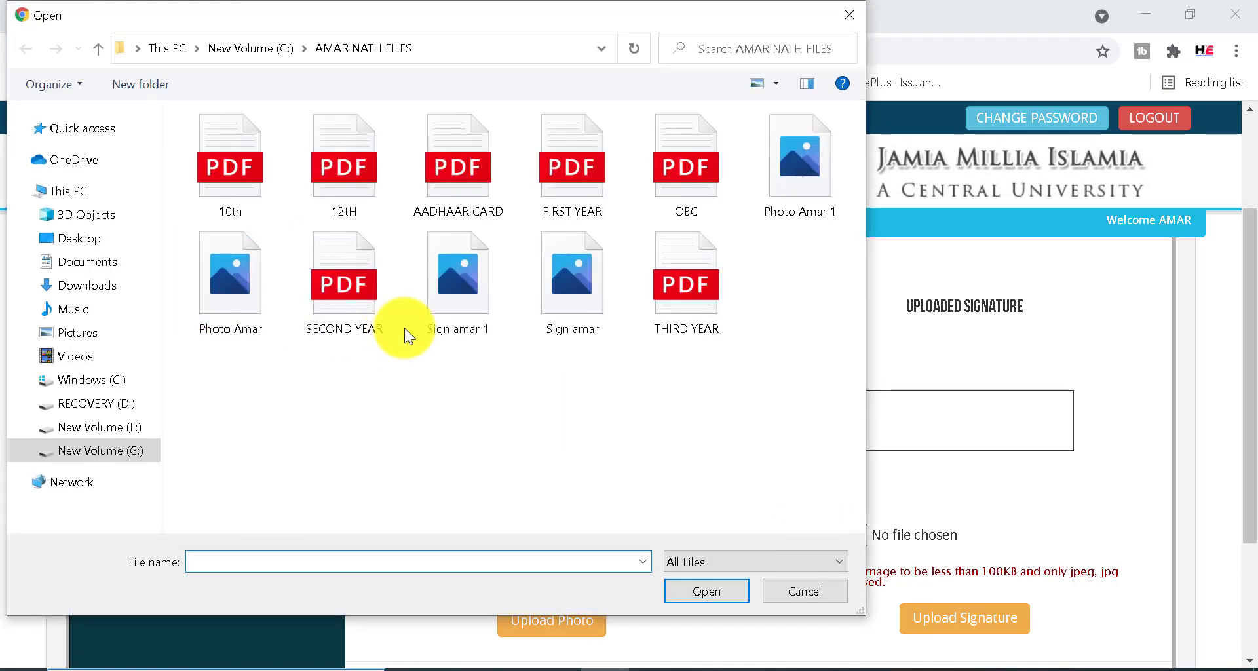
click(595, 318)
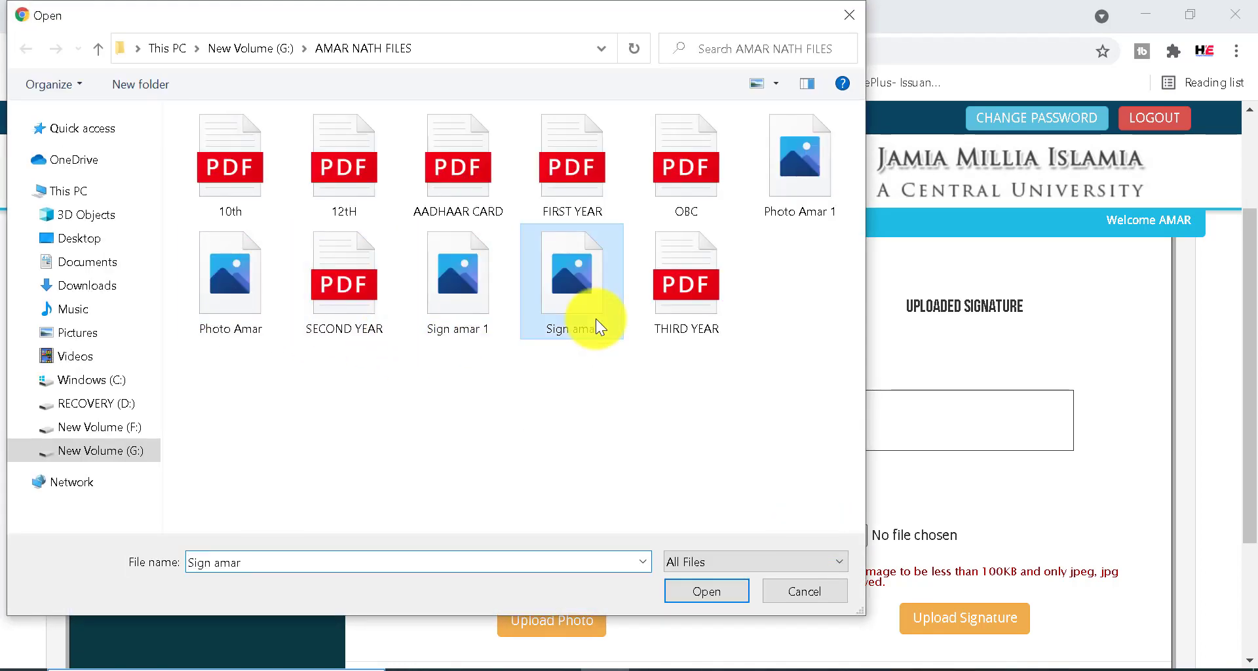
click(711, 592)
click(959, 624)
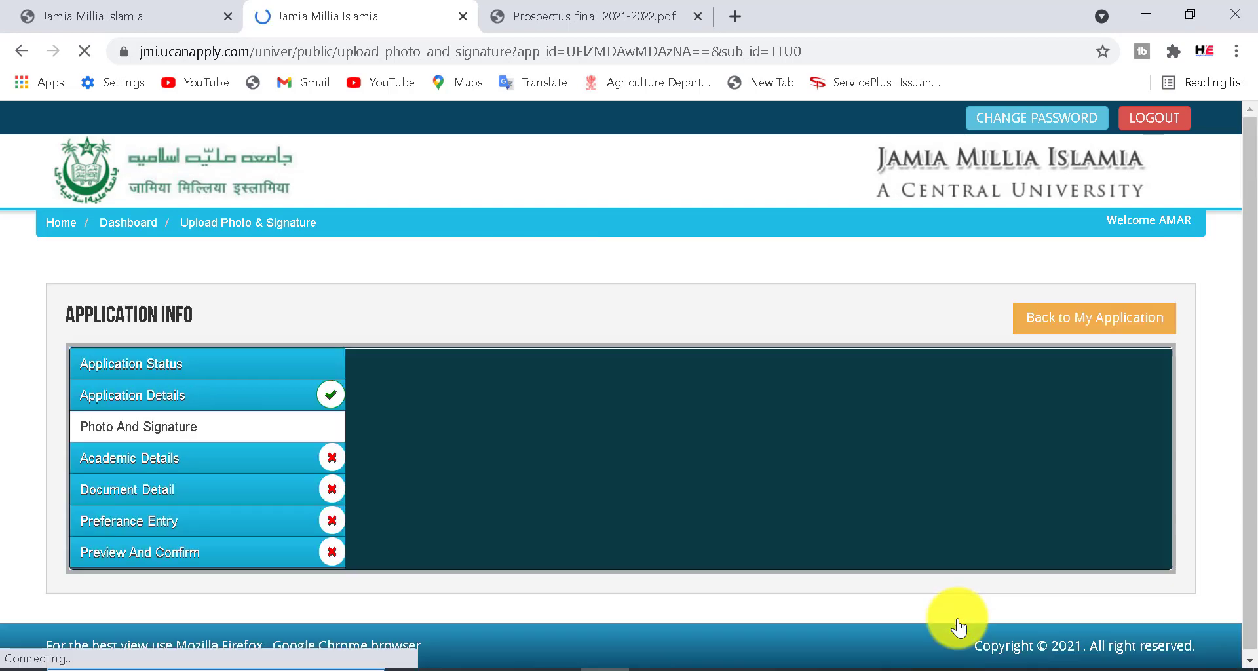
scroll(1252, 405, down, 3)
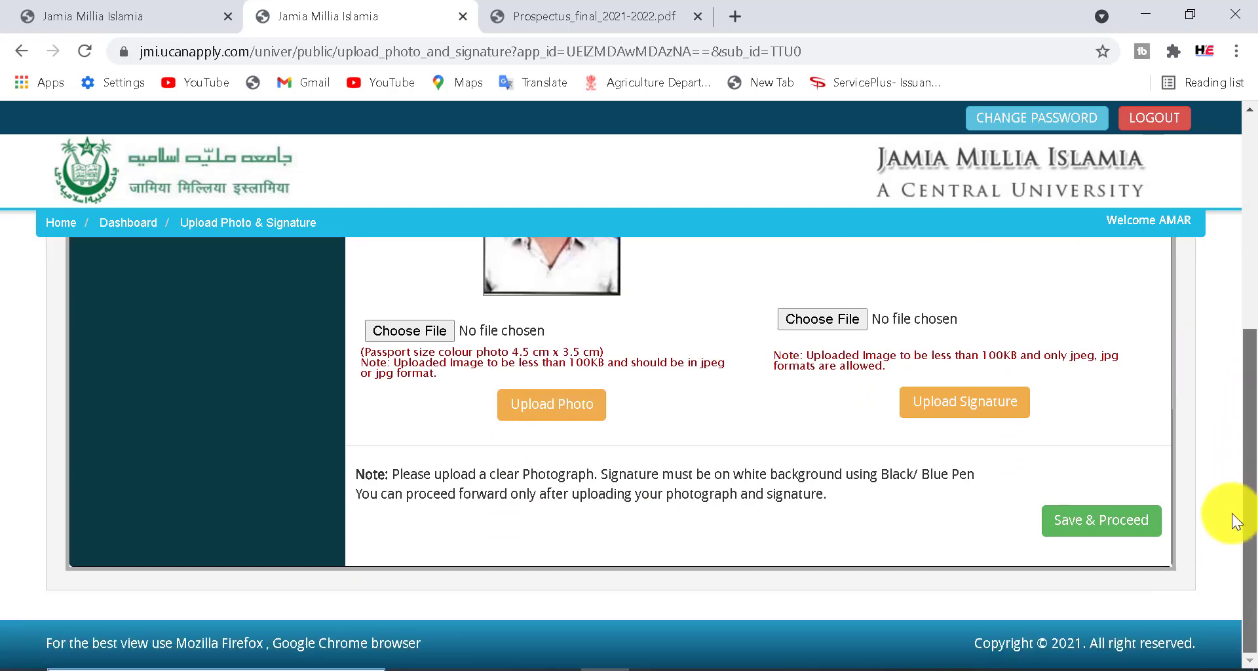
click(1108, 531)
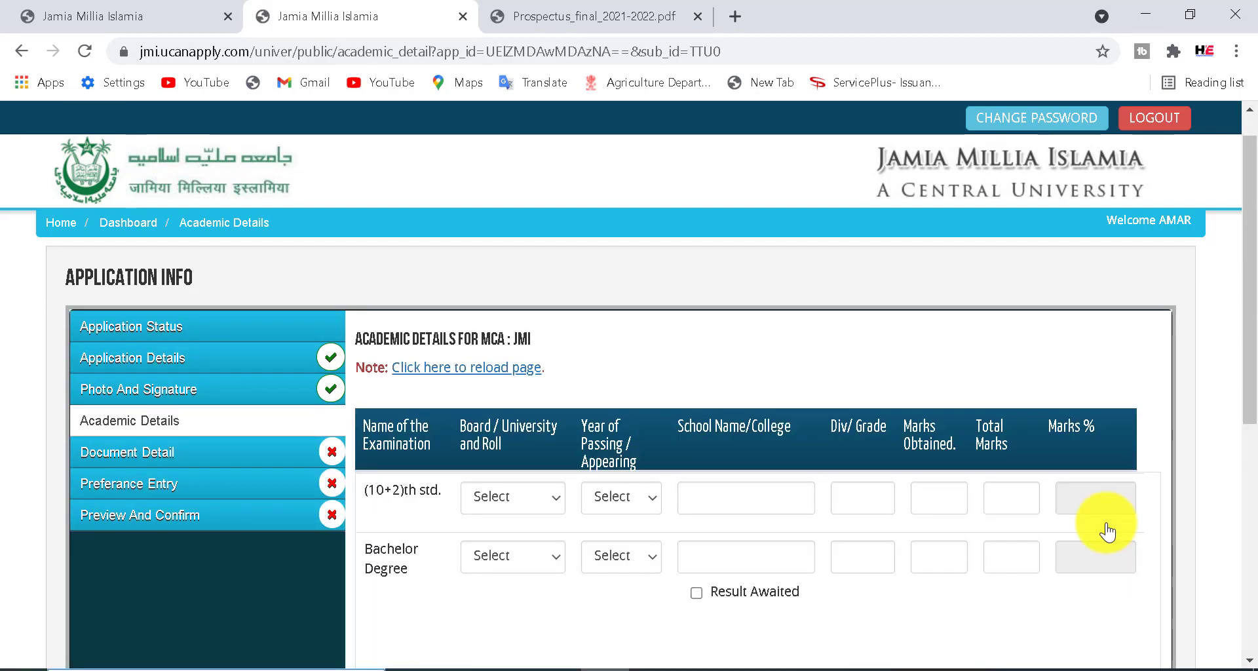
Outline the Academic Details stage and the (10+2)th std. and Bachelor Degree rows of the examination table.
click(85, 418)
drag(249, 433, 295, 434)
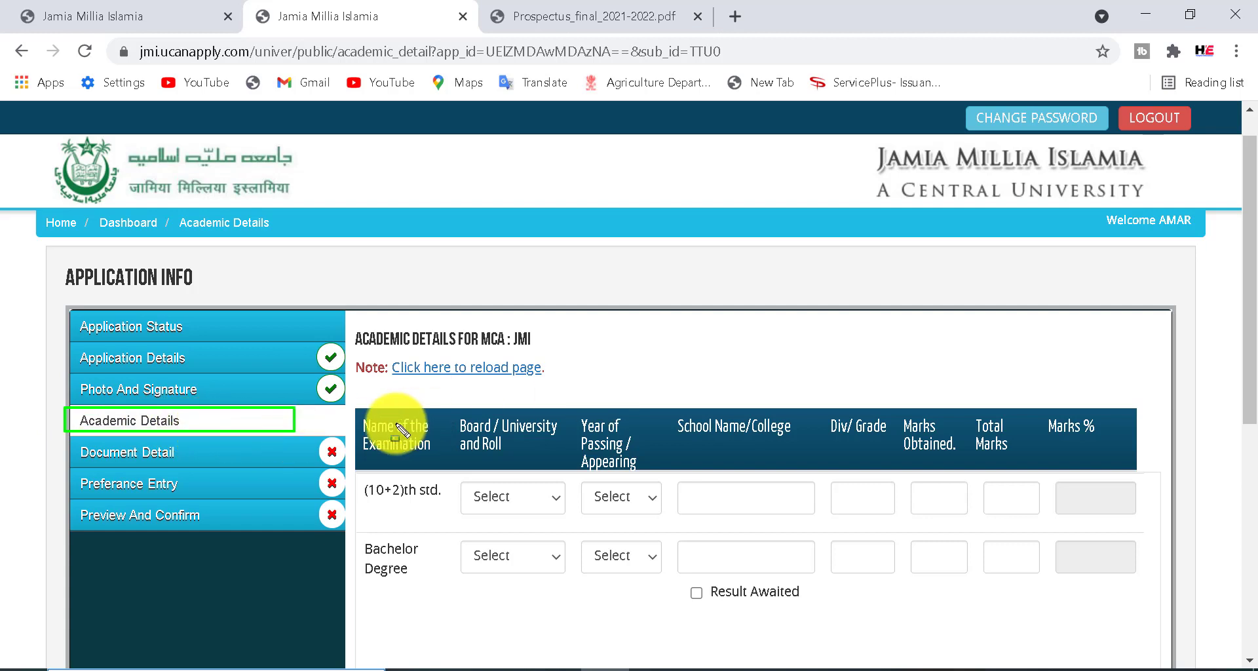
drag(349, 475, 461, 514)
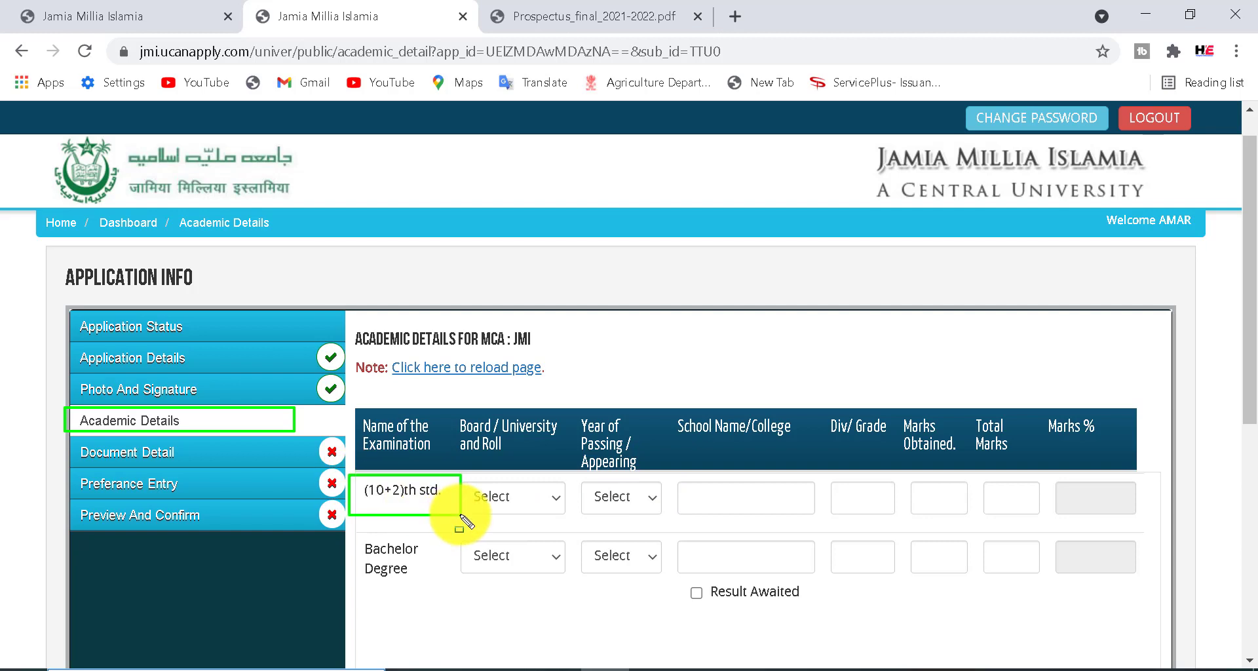
drag(350, 534, 437, 585)
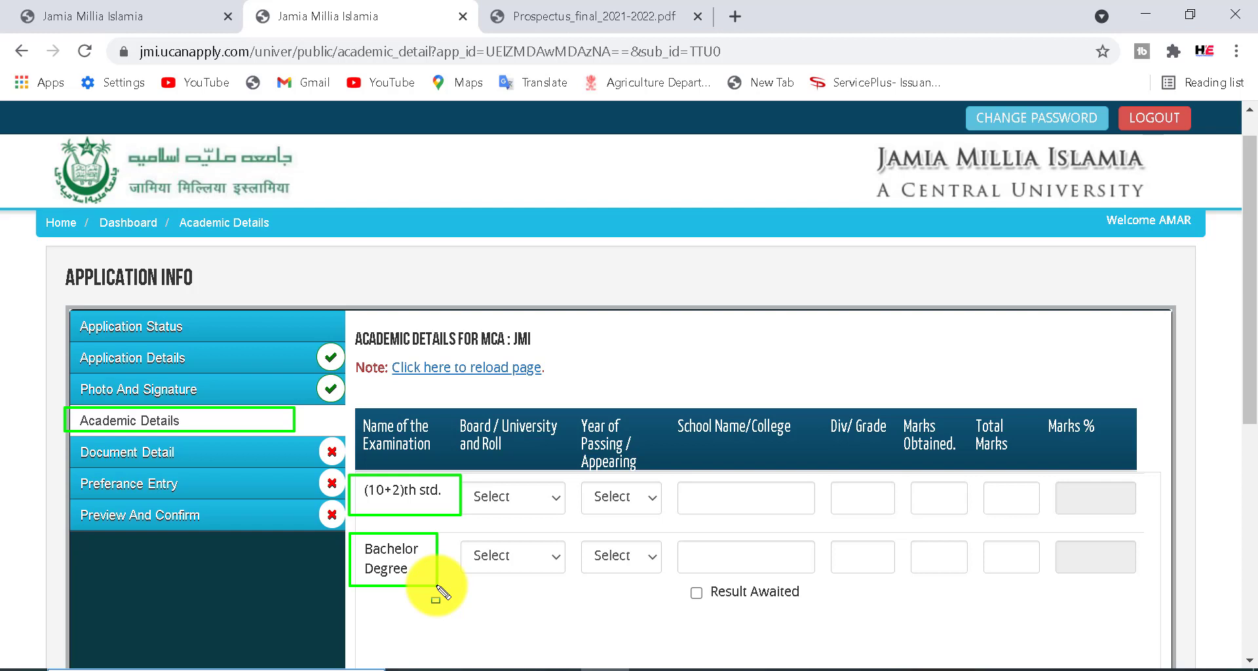
Set the board of the (10+2)th std. row to OTHER.
key(Escape)
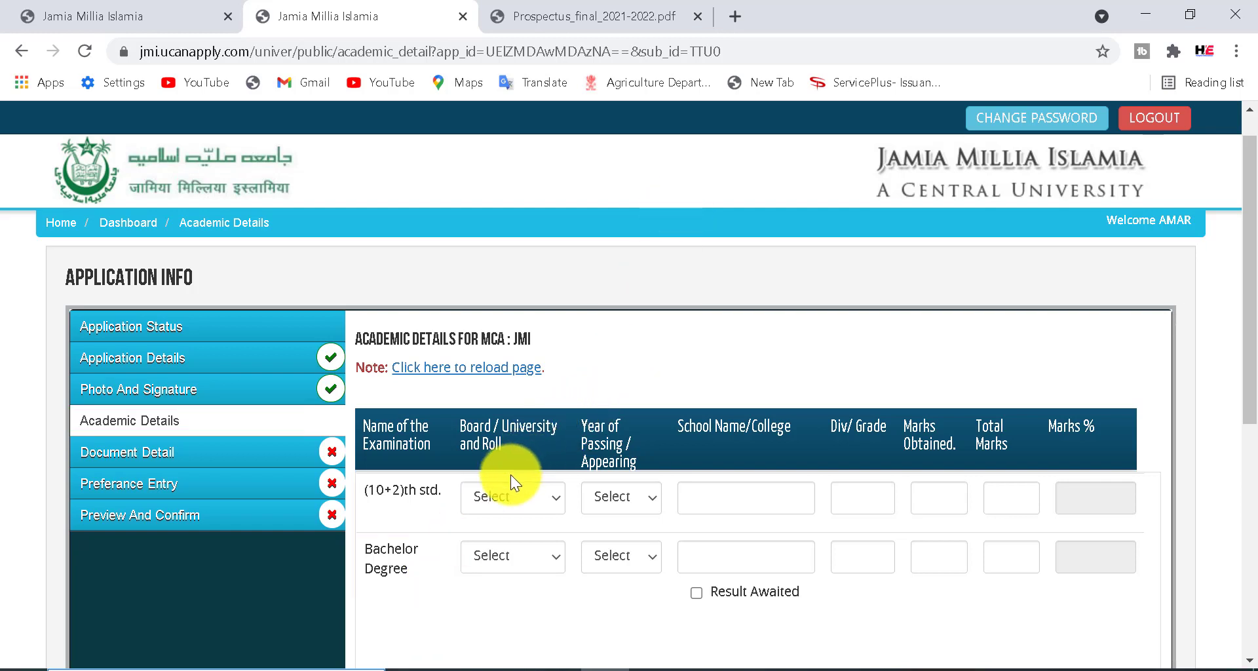
click(515, 496)
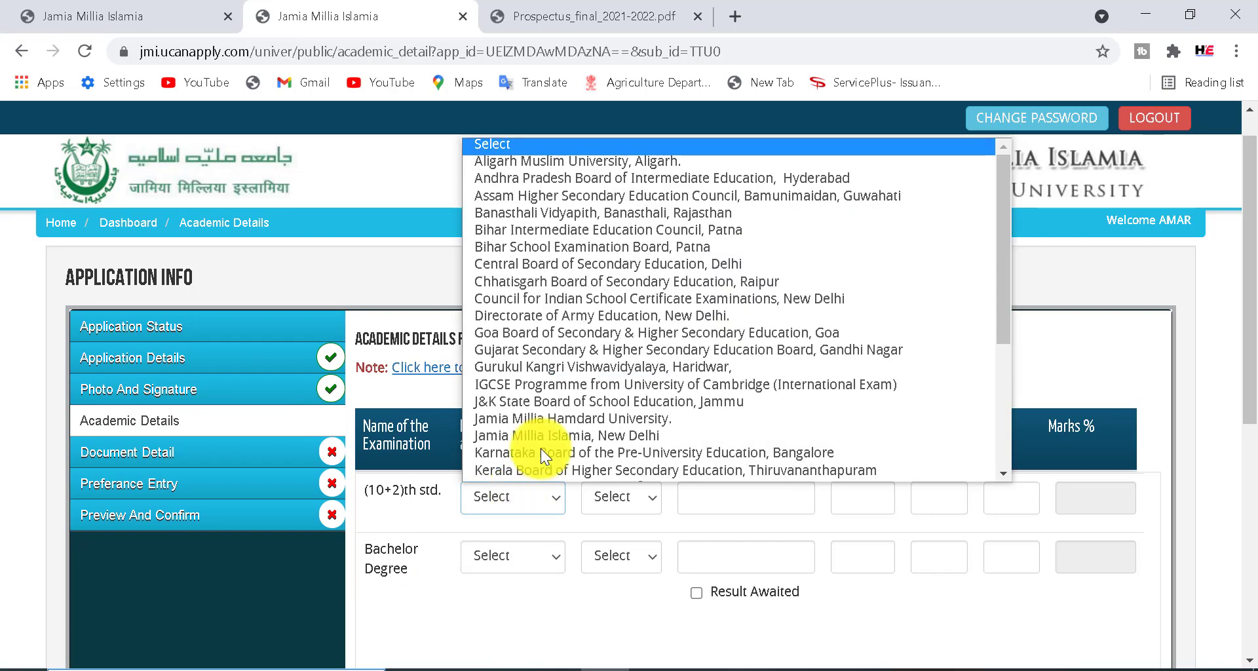
drag(1005, 255, 980, 427)
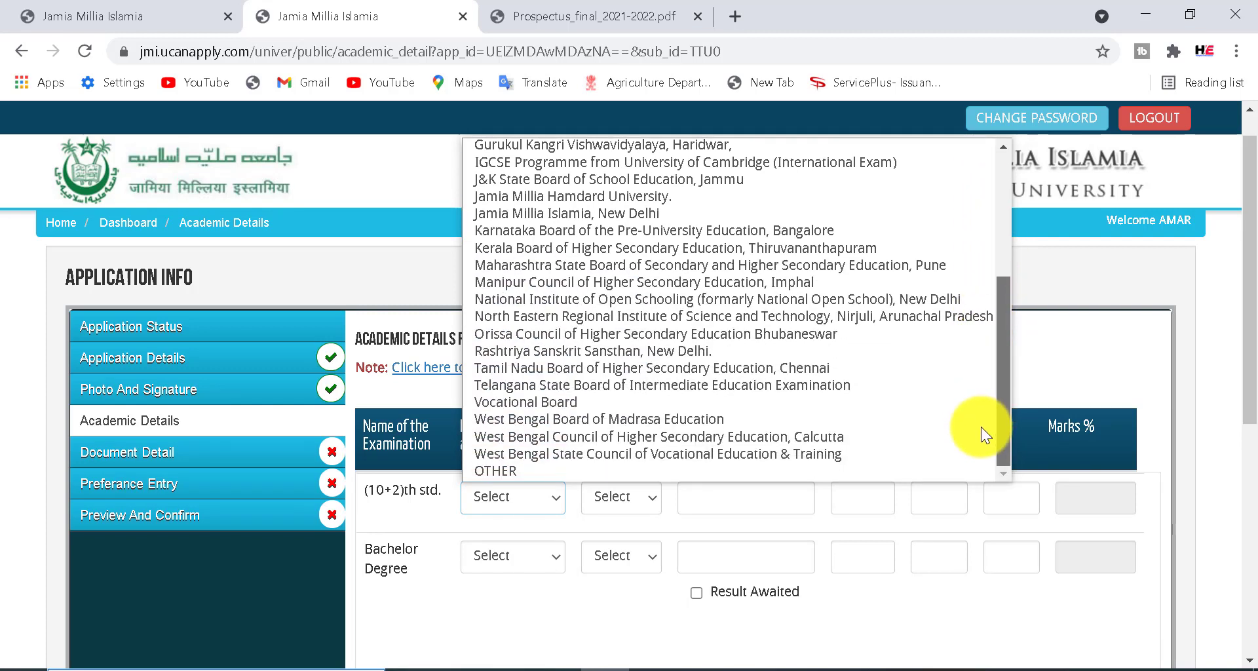
click(685, 477)
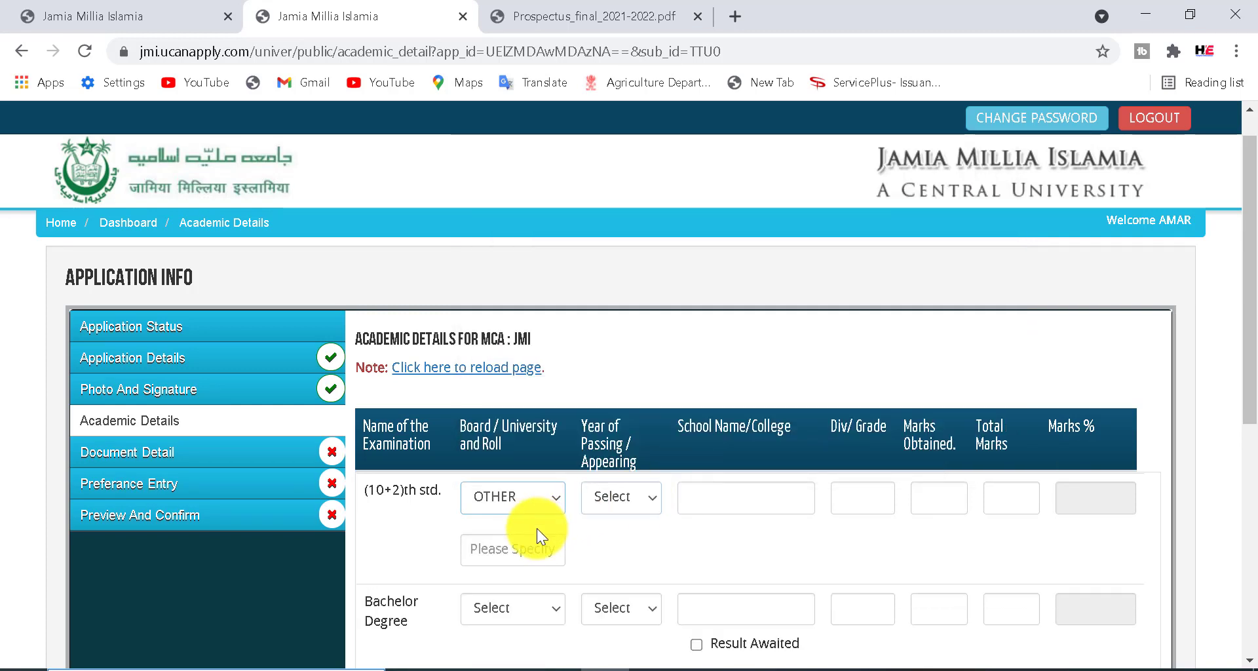
Set the (10+2)th std. board to Bihar School Examination Board, Patna and its year of passing to 2015.
click(531, 499)
drag(1006, 371, 997, 217)
text(bihar s)
key(Return)
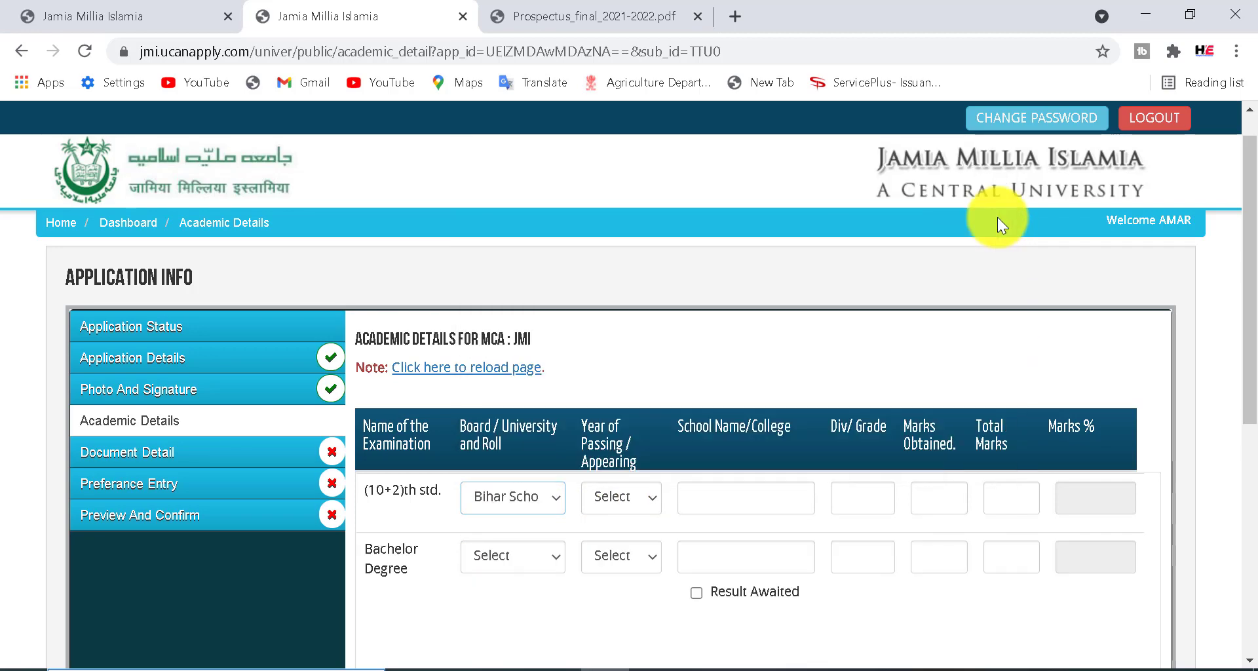
click(625, 497)
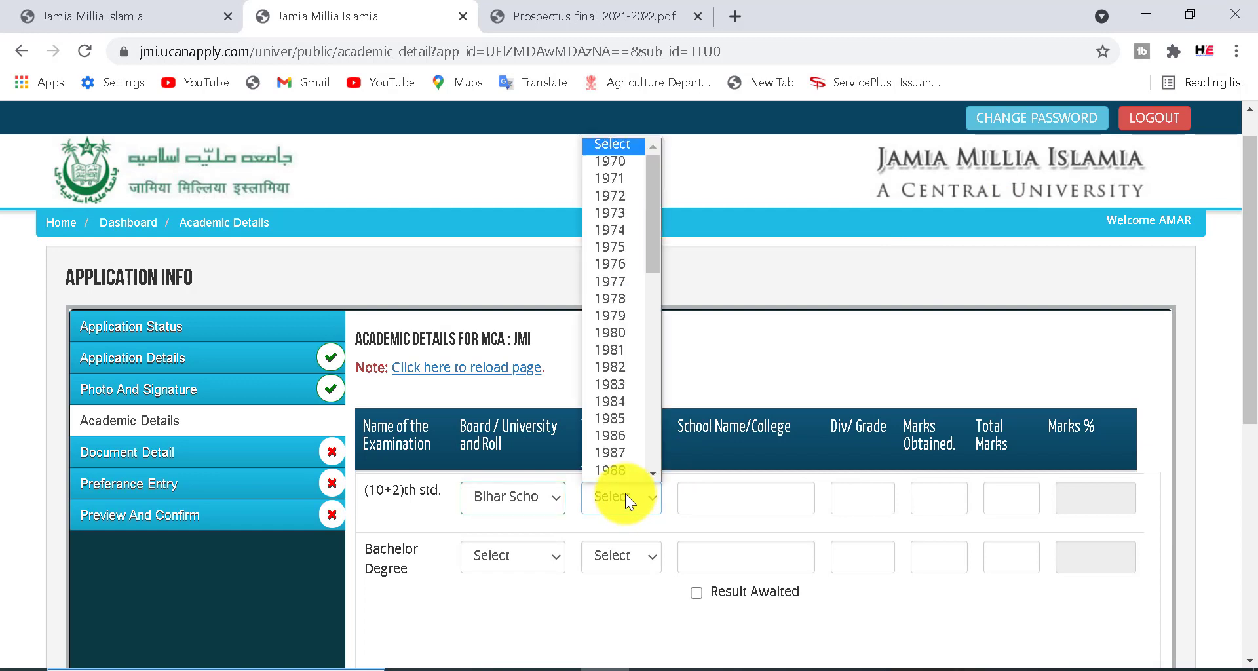
drag(658, 210, 642, 427)
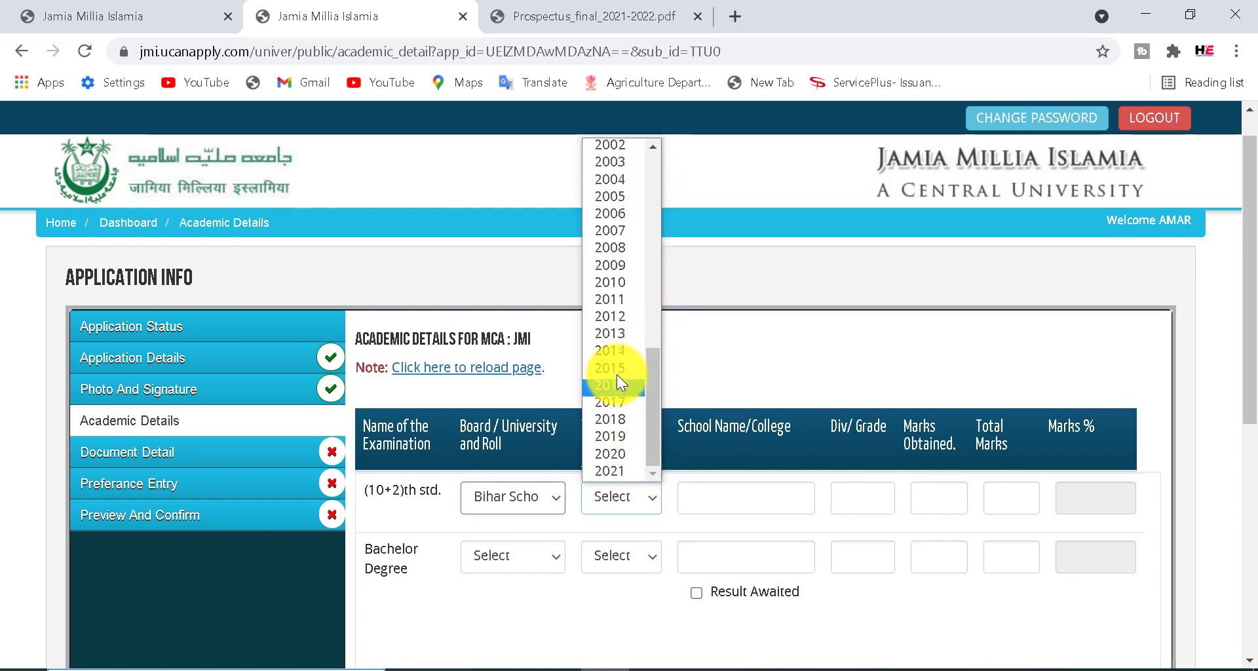
click(620, 368)
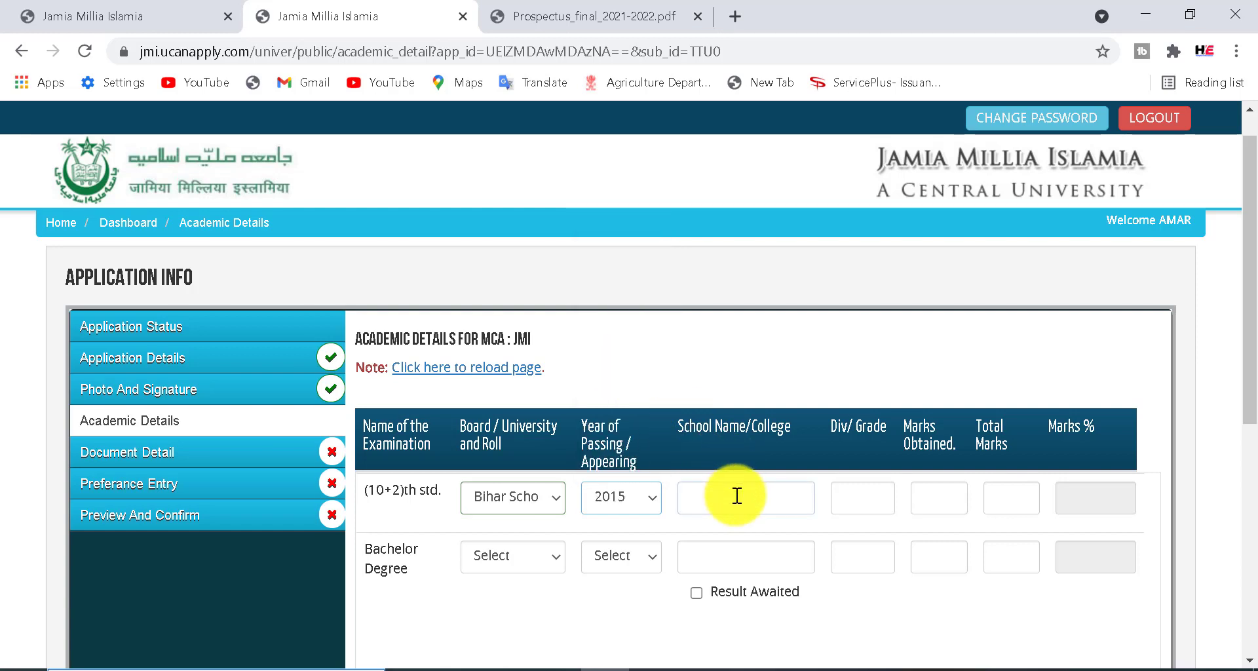
Outline the school name, division, marks obtained, total marks and percentage fields of the (10+2)th std. row.
click(685, 495)
click(851, 501)
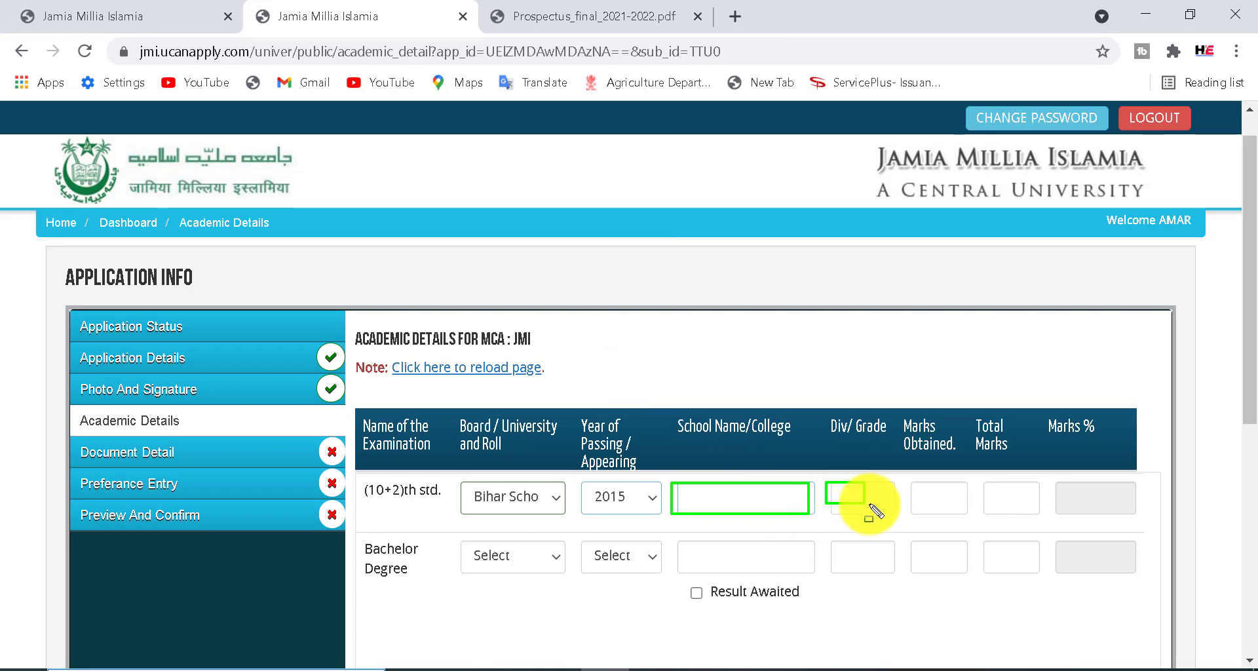
click(937, 504)
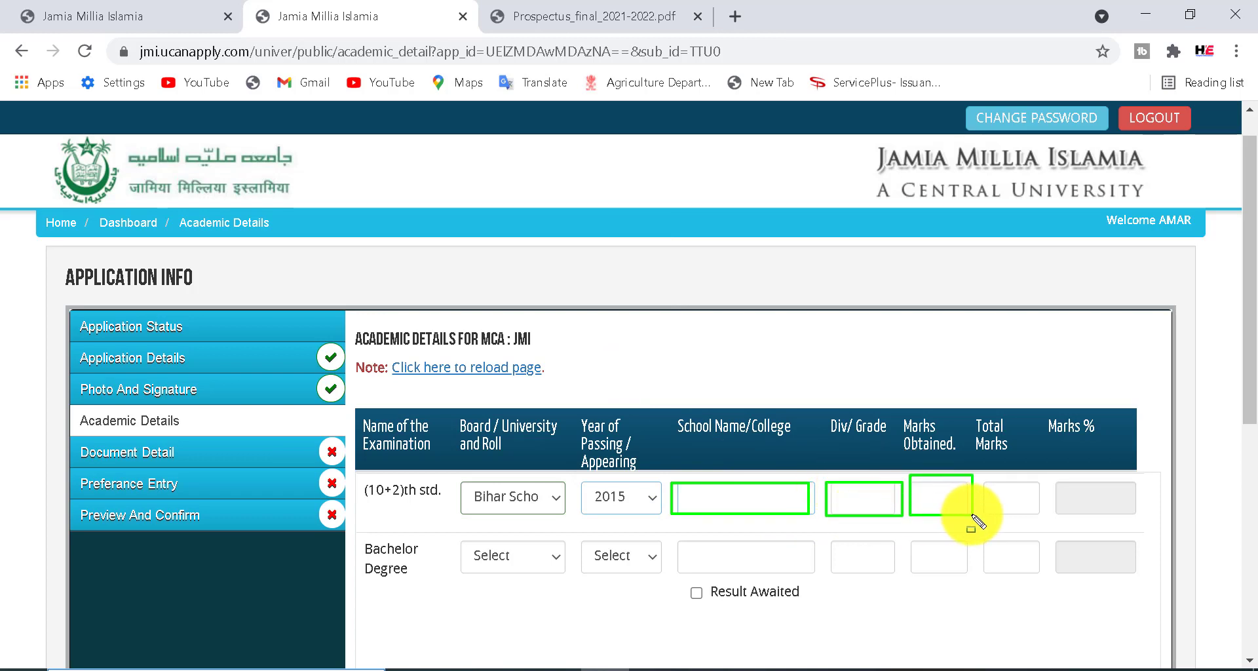
click(1009, 500)
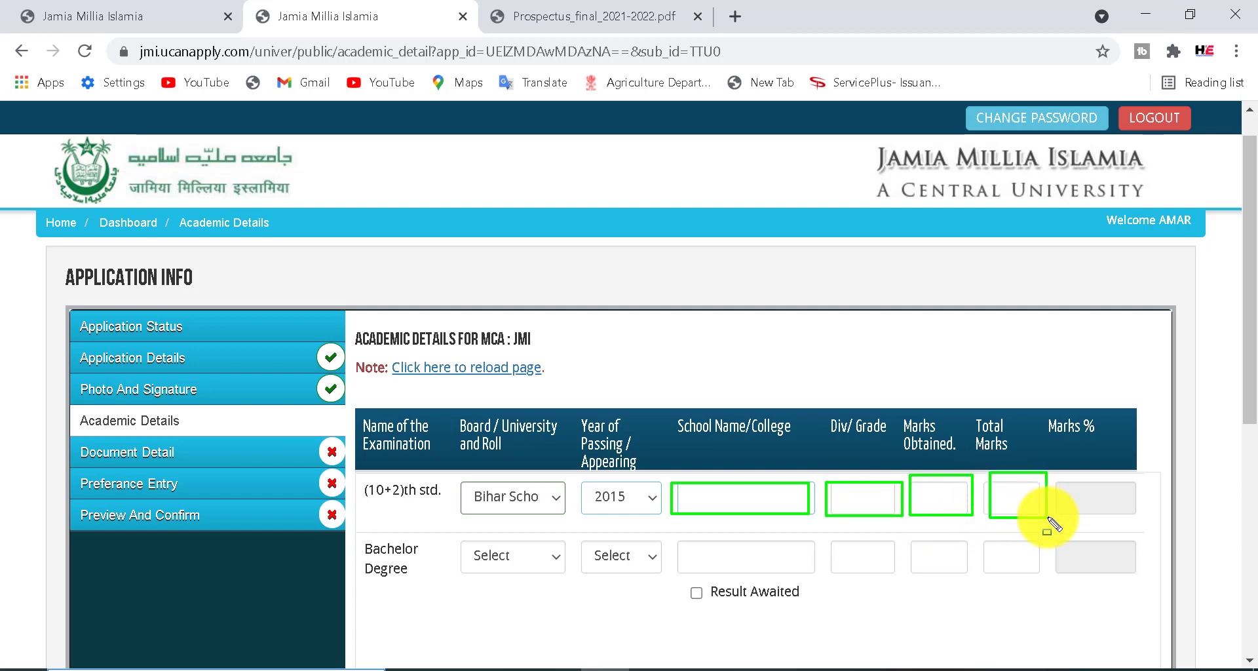
click(1118, 512)
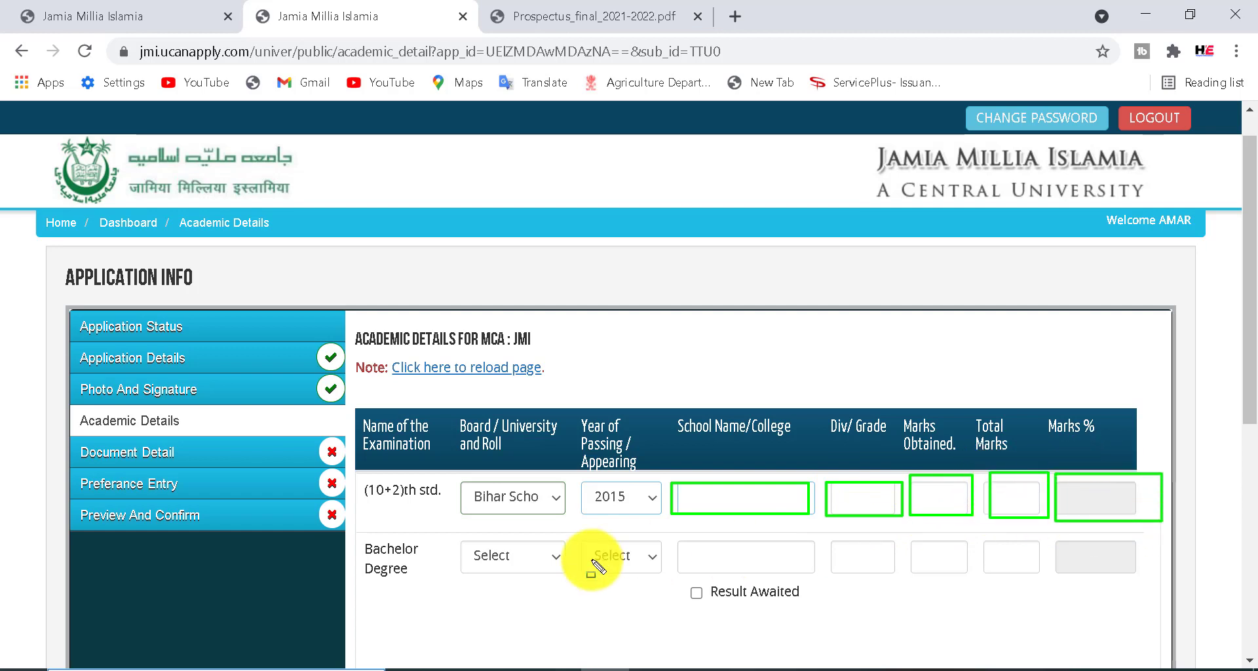
Set the Bachelor Degree university to Acharaya Nagarjuna University, Andhra Pradesh and its year of passing to 2019.
click(525, 559)
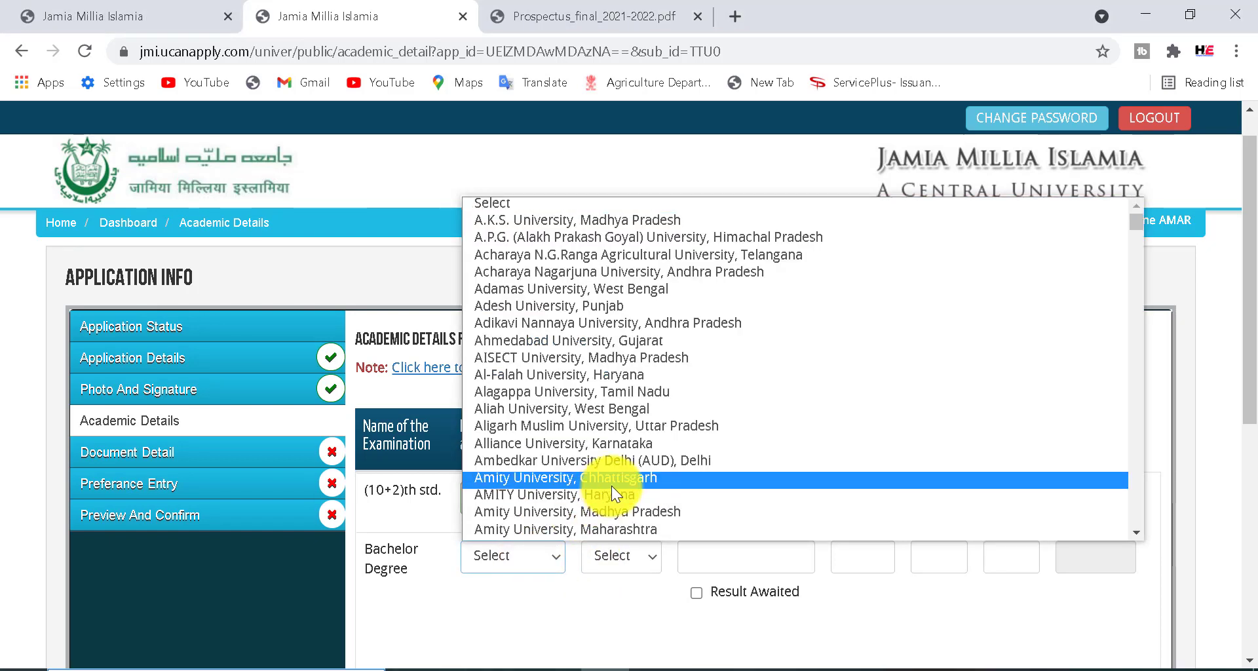
mouse_move(1137, 220)
mouse_down()
mouse_move(1134, 530)
mouse_move(1118, 214)
mouse_up()
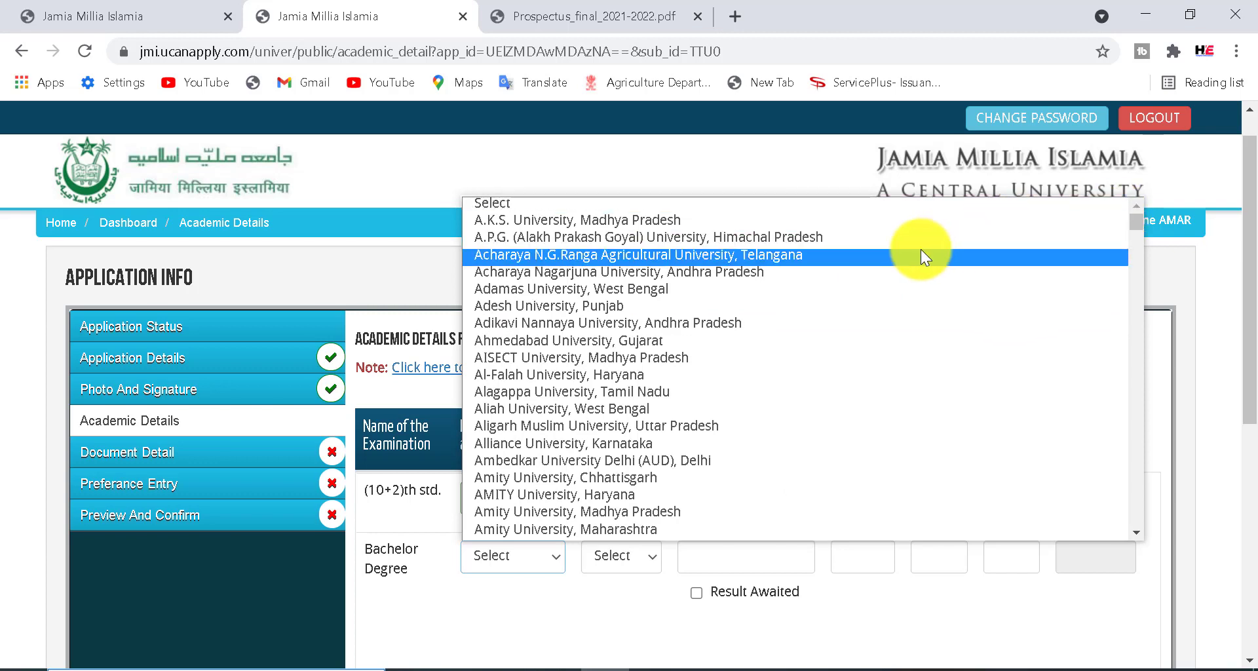
click(901, 266)
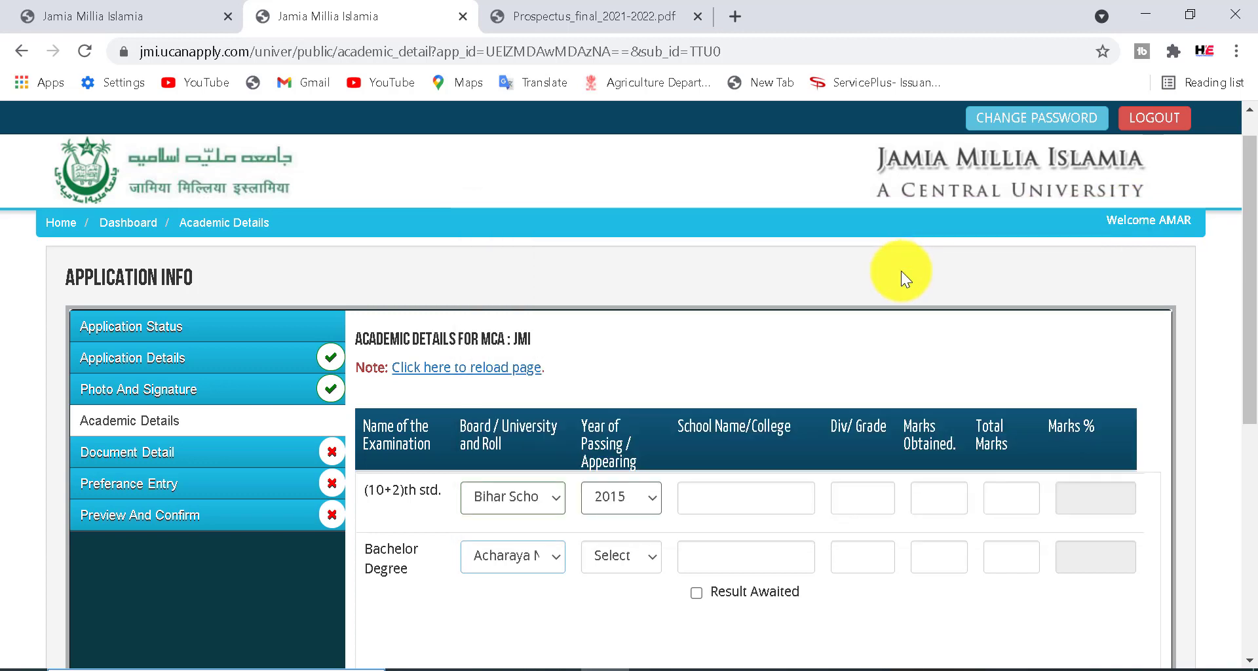
click(642, 555)
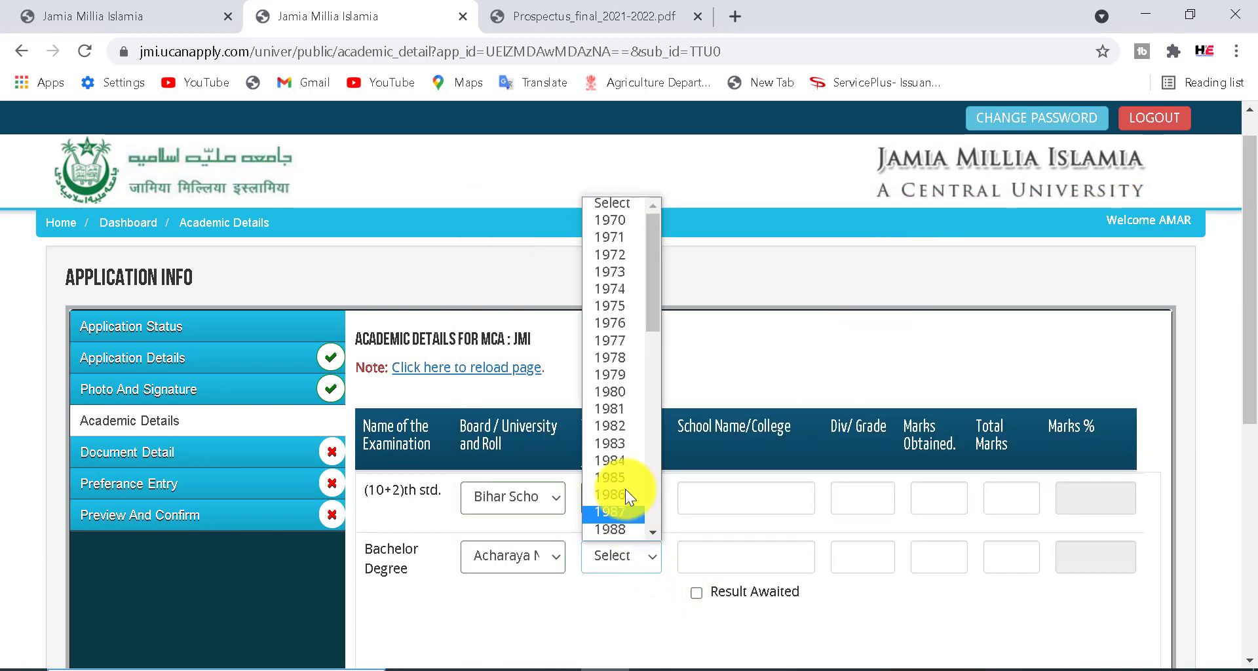
click(619, 483)
click(630, 559)
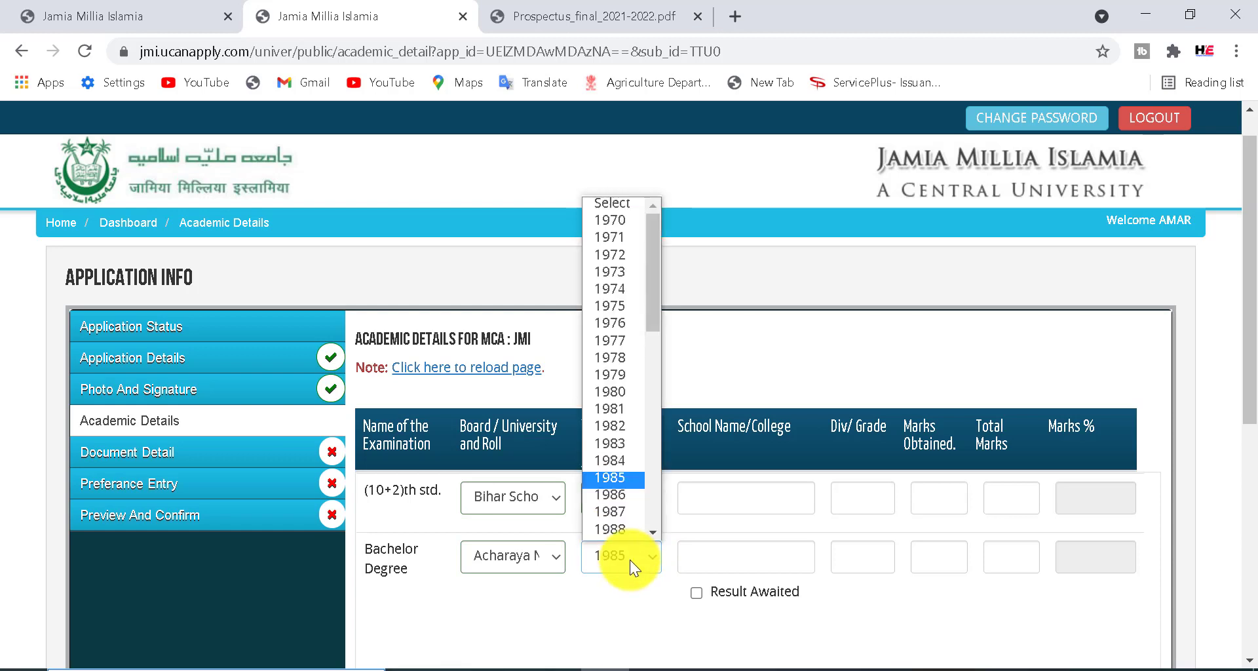
drag(654, 309, 654, 526)
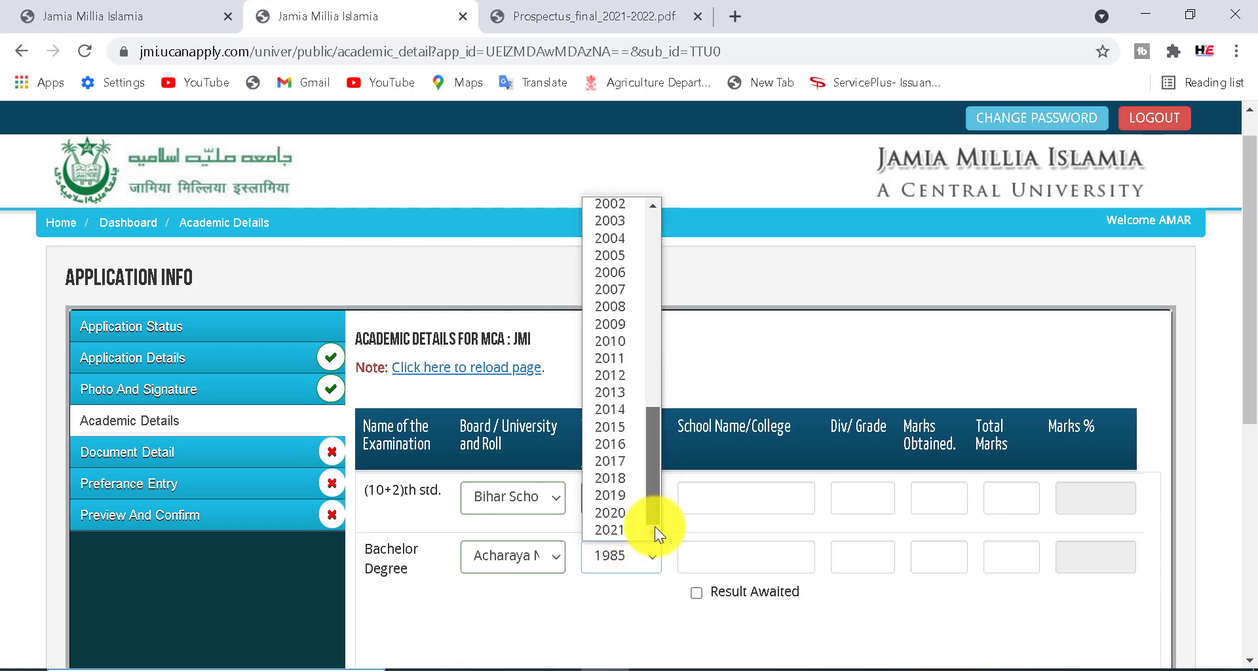
click(617, 495)
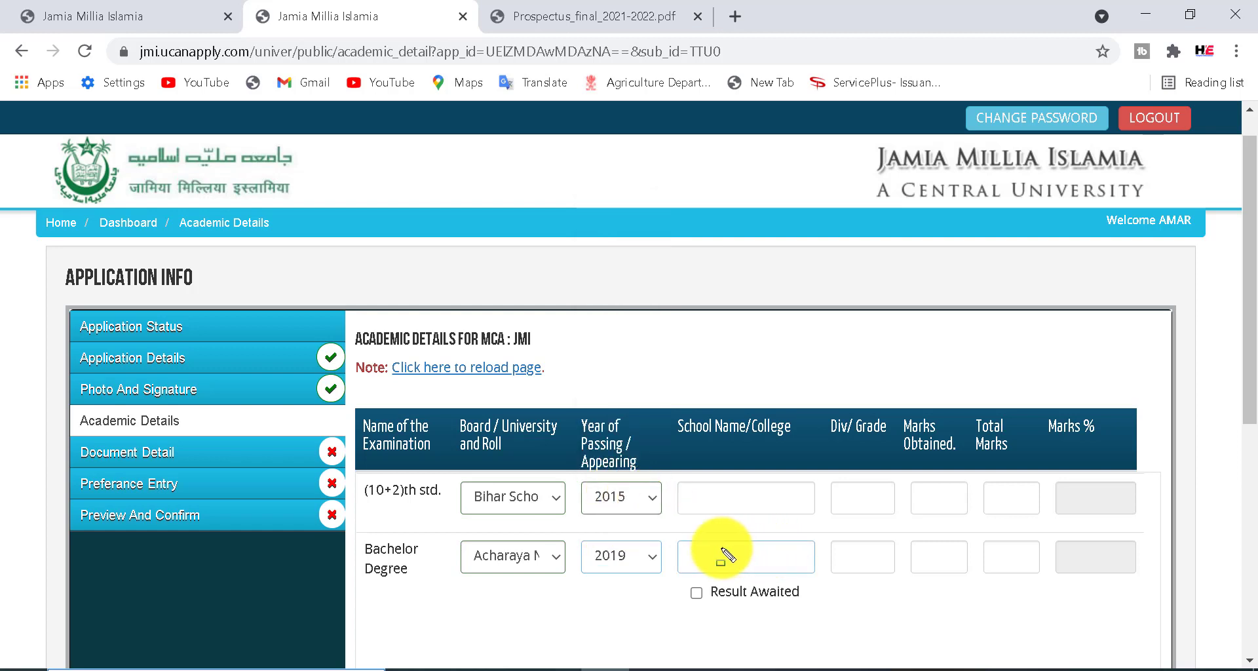
Outline the college name, division, marks obtained, total marks and percentage fields of the Bachelor Degree row.
drag(685, 537, 812, 569)
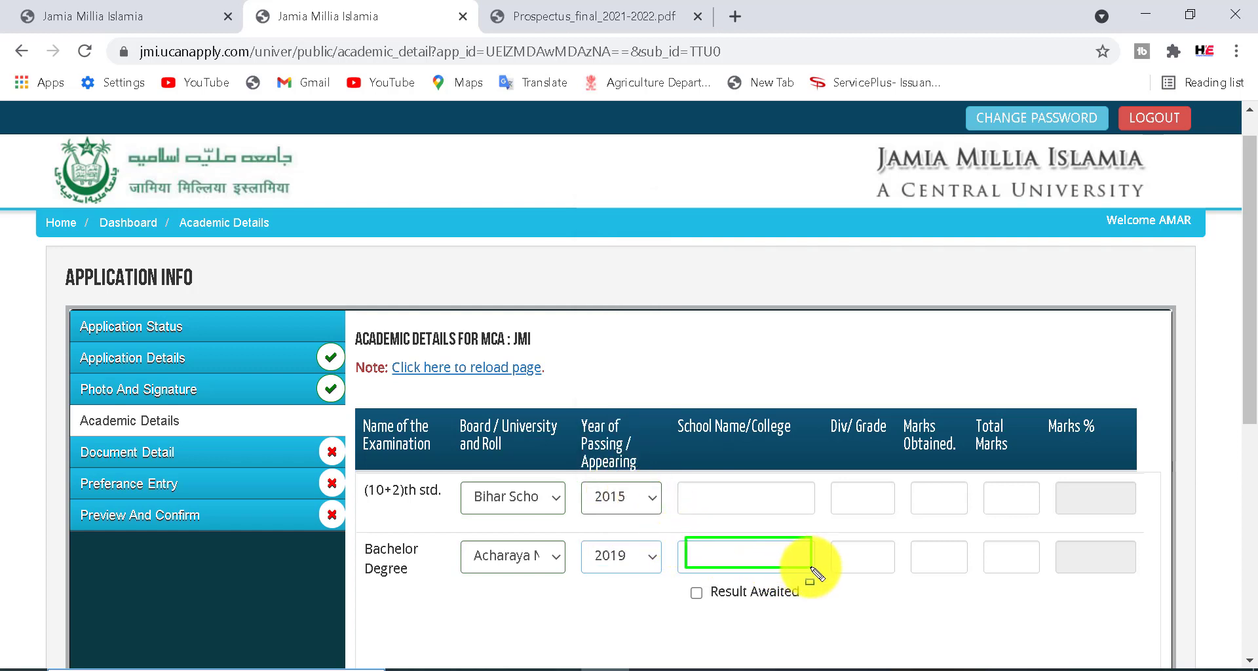
click(833, 536)
drag(889, 576, 893, 577)
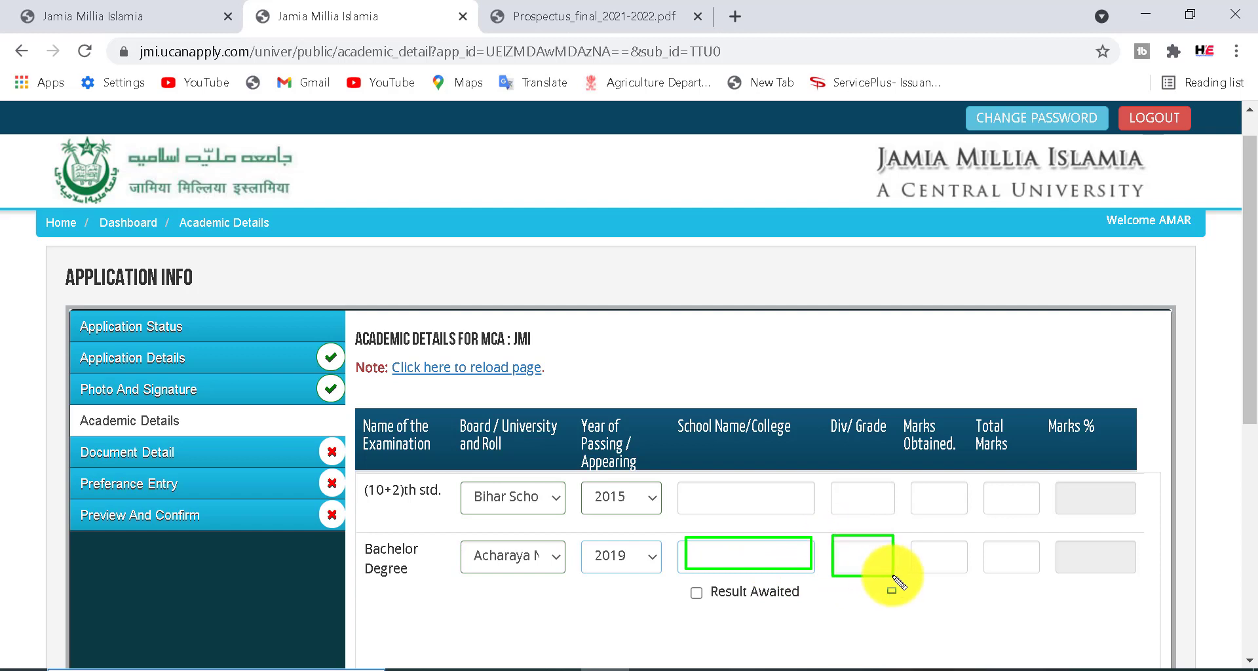
drag(913, 534, 962, 574)
mouse_move(986, 532)
mouse_down()
mouse_move(1046, 576)
mouse_move(1150, 580)
mouse_up()
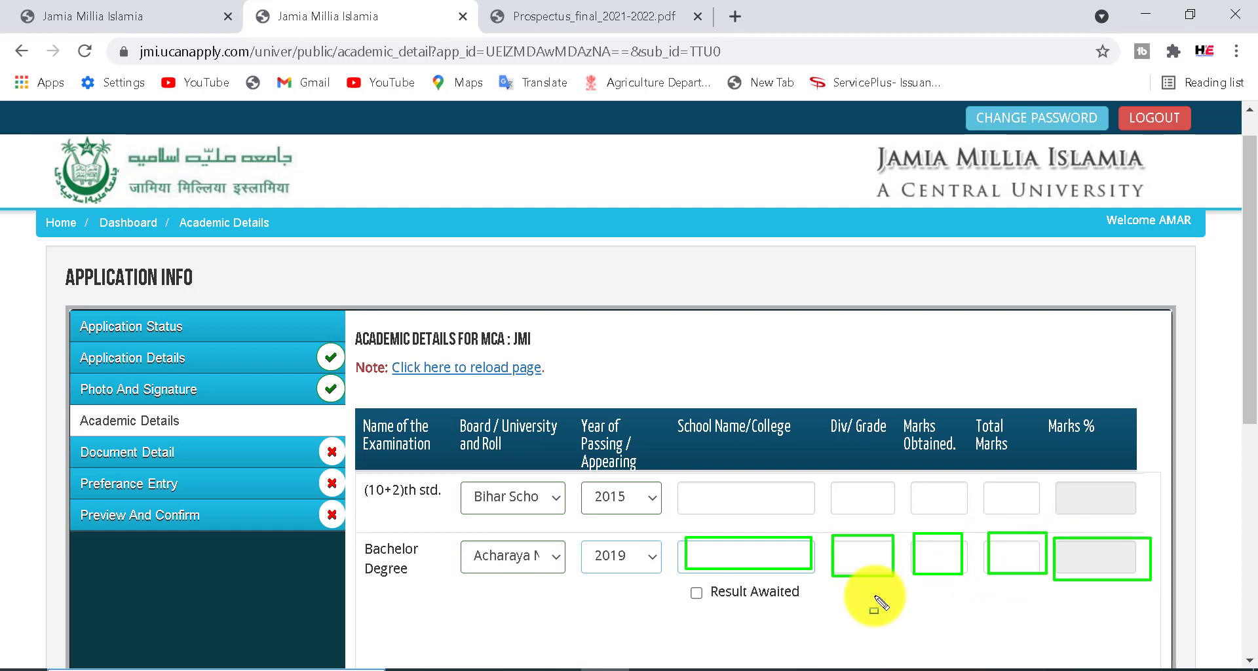
Try marking the Bachelor Degree result as awaited.
mouse_move(1244, 353)
mouse_down()
mouse_move(1235, 441)
mouse_move(1247, 405)
mouse_up()
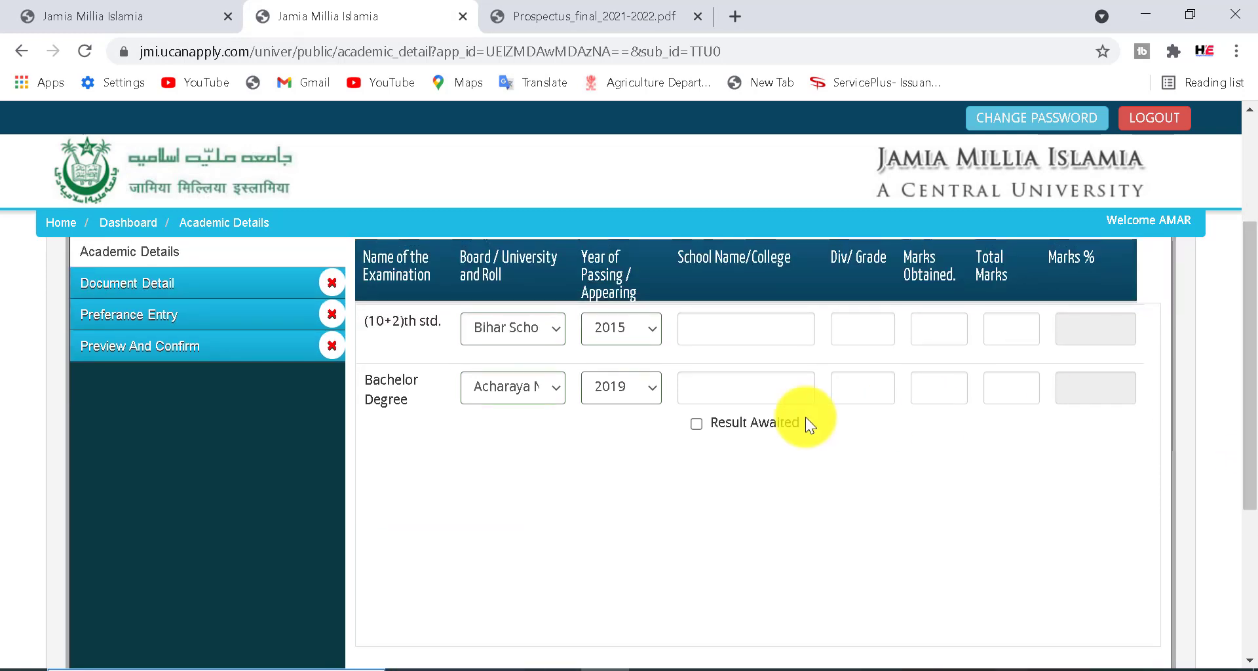
click(697, 422)
drag(1244, 421, 1247, 354)
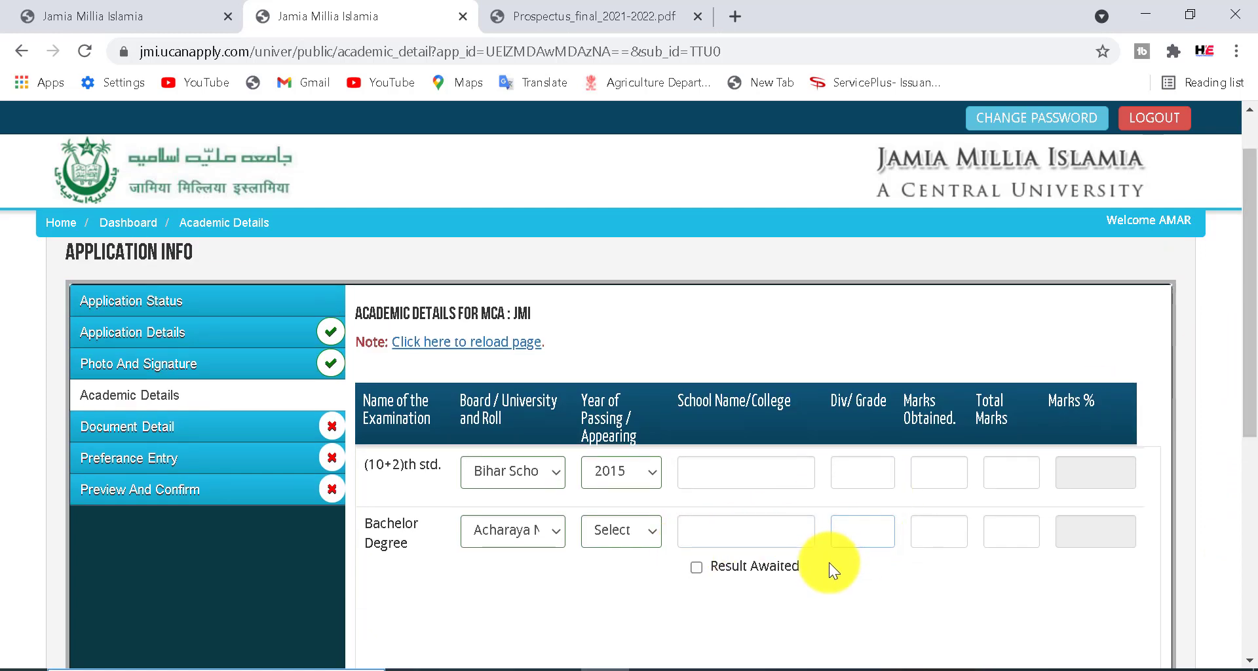
Outline the Note heading below the examination table, and save and confirm the academic details to proceed to the document stage.
scroll(828, 573, down, 5)
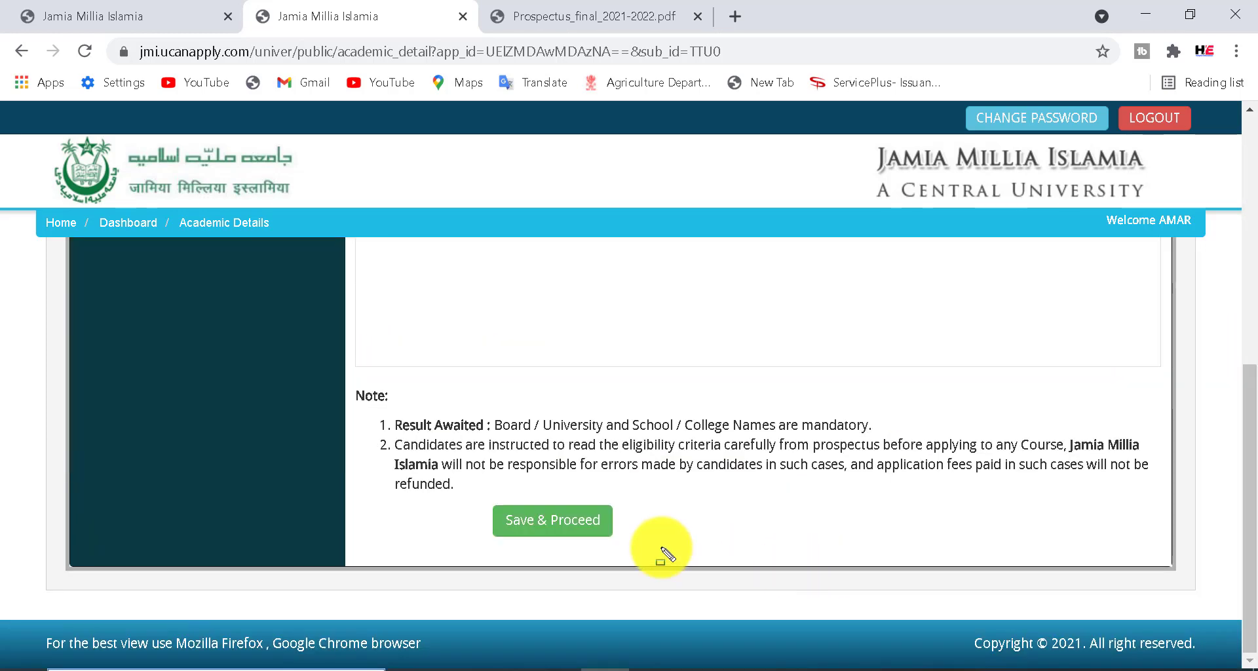
drag(413, 418, 421, 404)
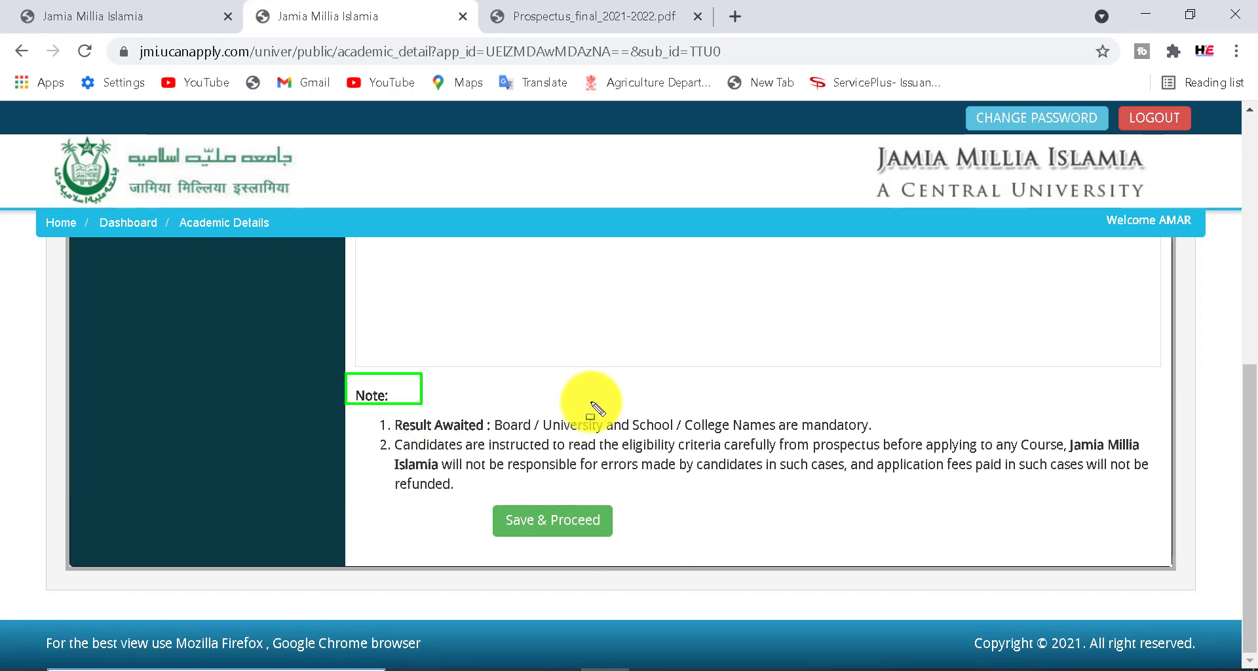
key(Escape)
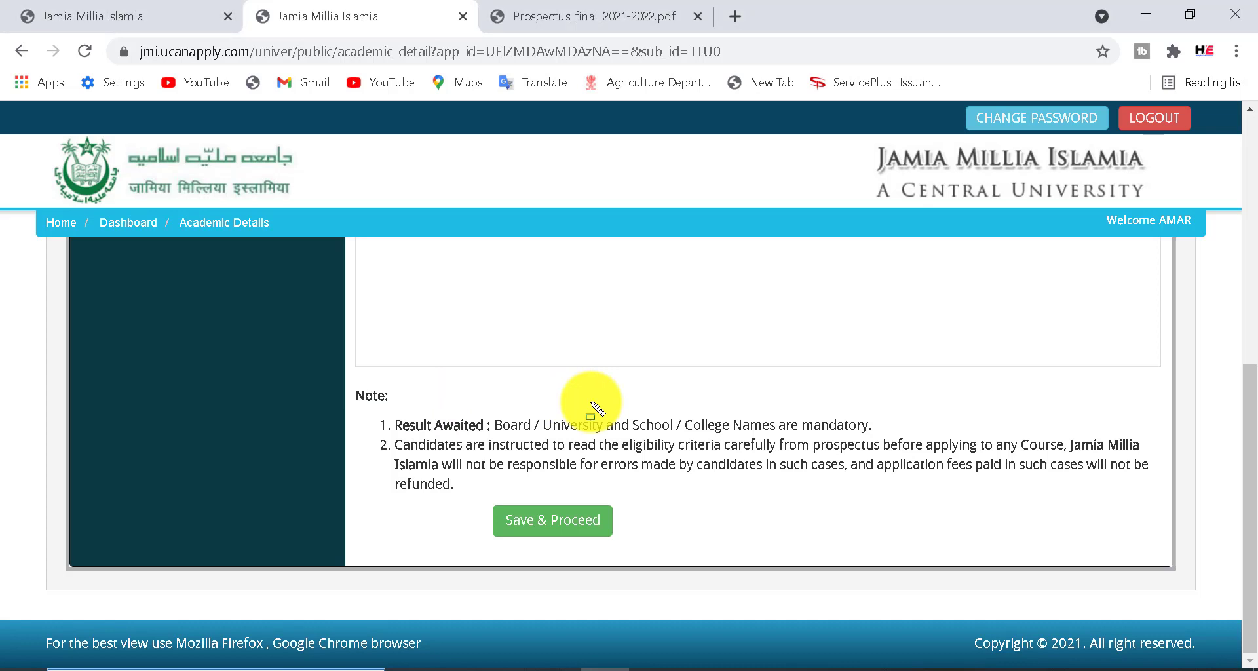
click(567, 528)
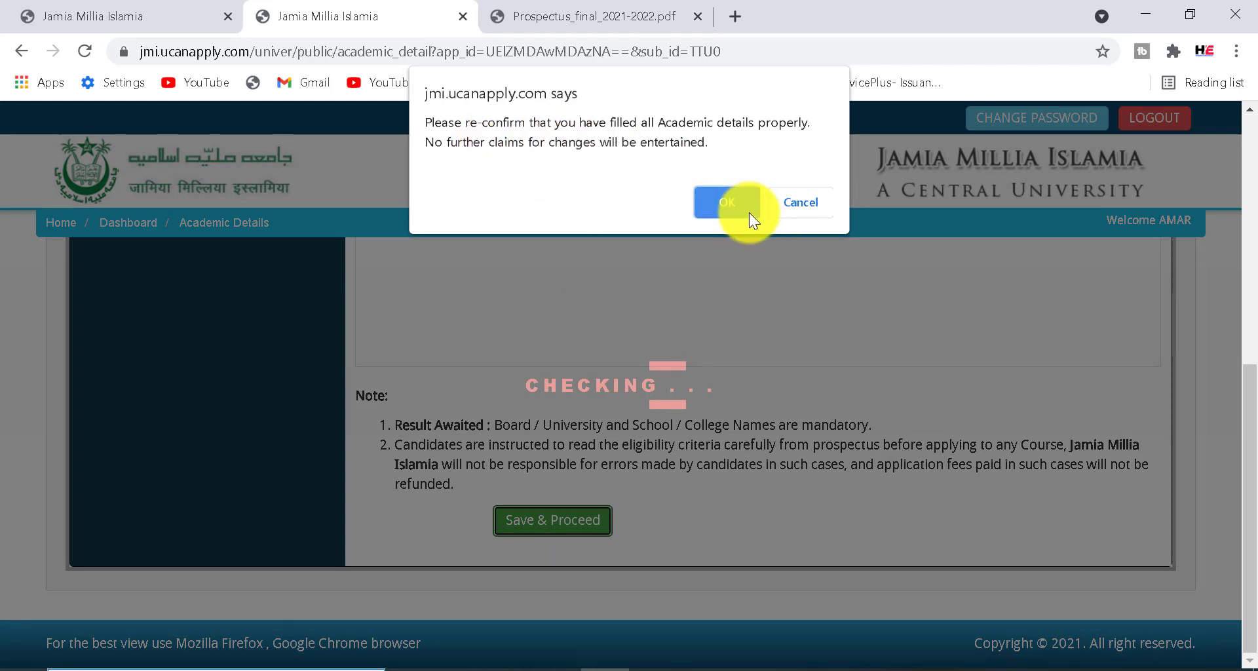
click(728, 199)
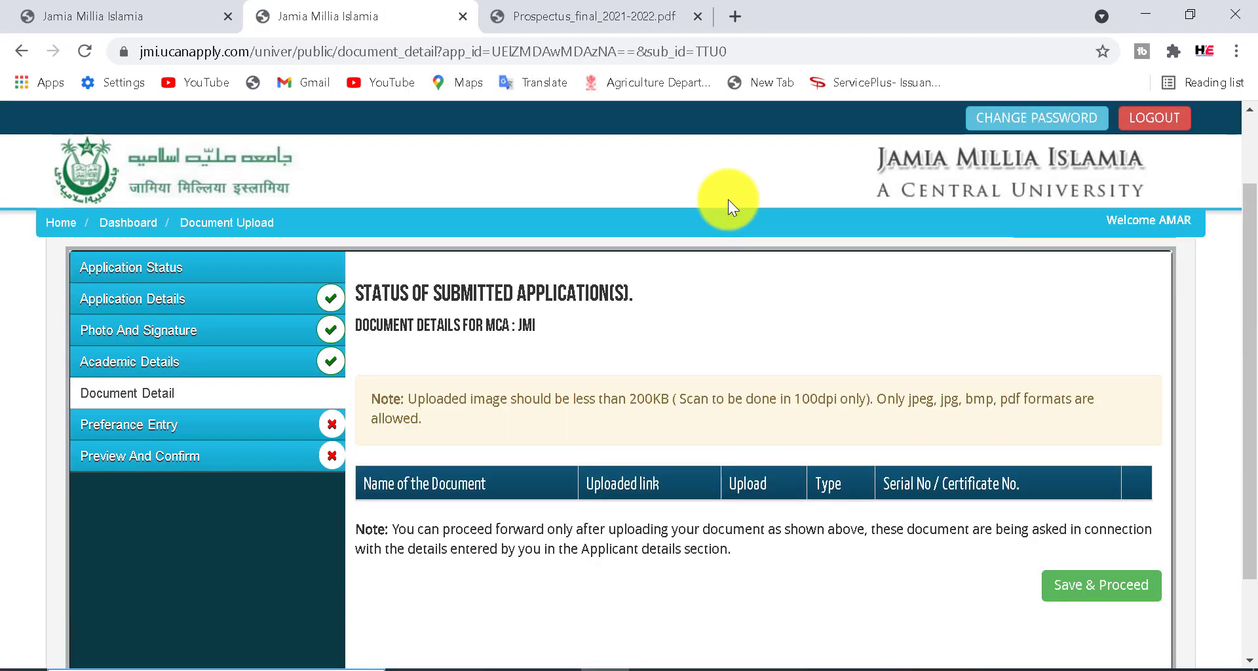
Outline the Document Detail stage, the 200KB size limit and the allowed jpeg, jpg, bmp and pdf formats in its note.
drag(71, 379, 216, 410)
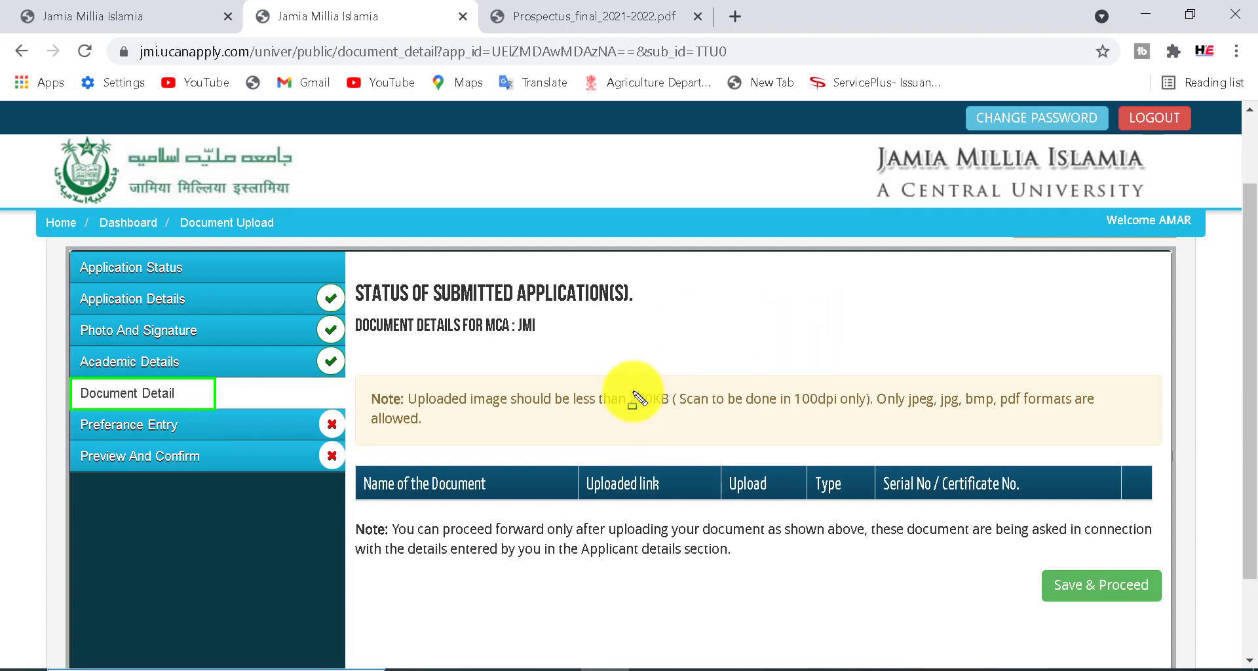
drag(627, 381, 670, 413)
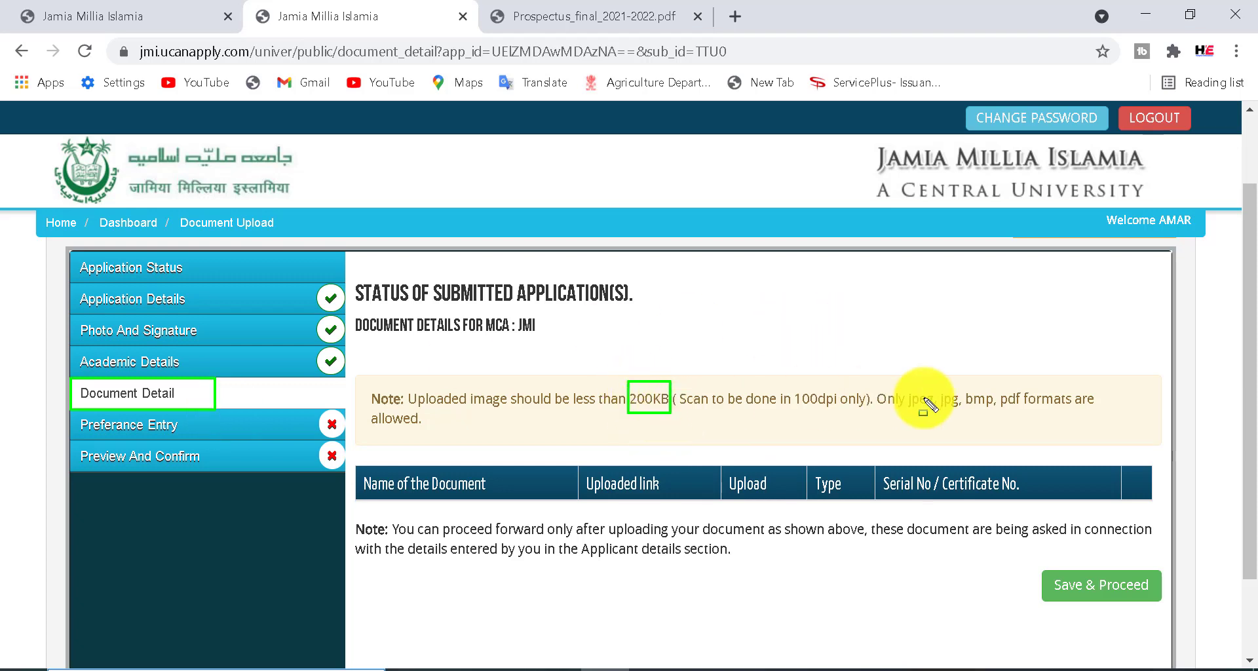
click(904, 383)
drag(948, 404, 1152, 426)
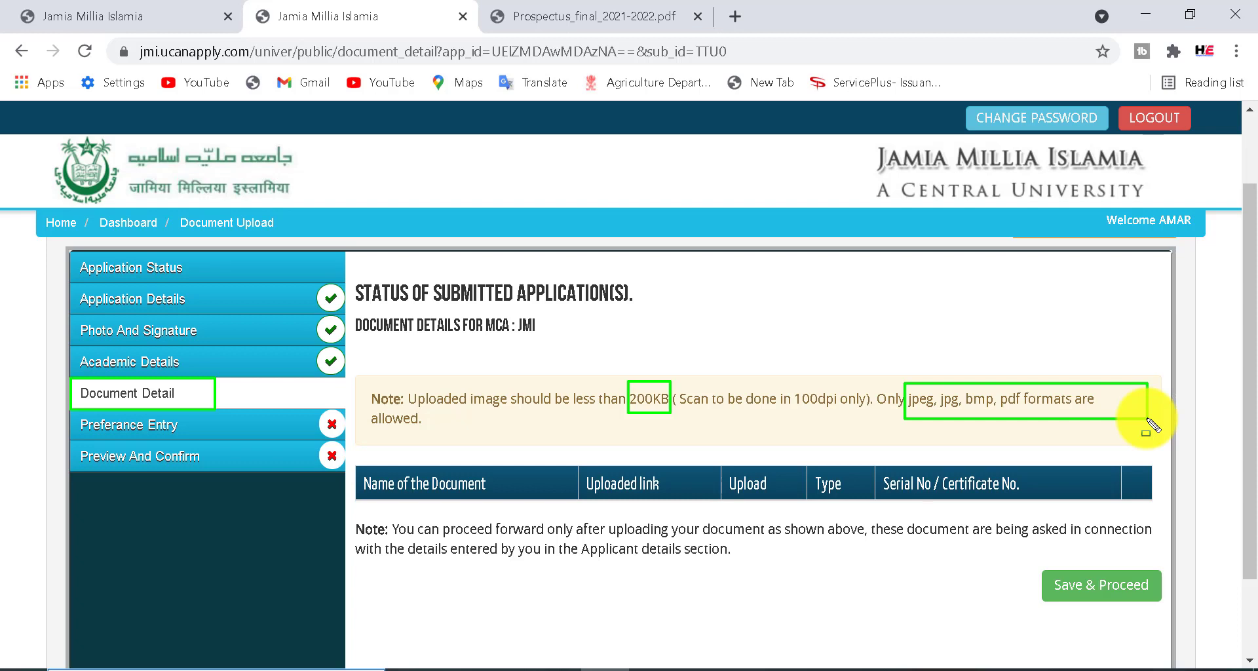
Outline the space under the document table's name, uploaded link, upload, type and certificate number columns, and clear the outlines.
drag(362, 501, 521, 522)
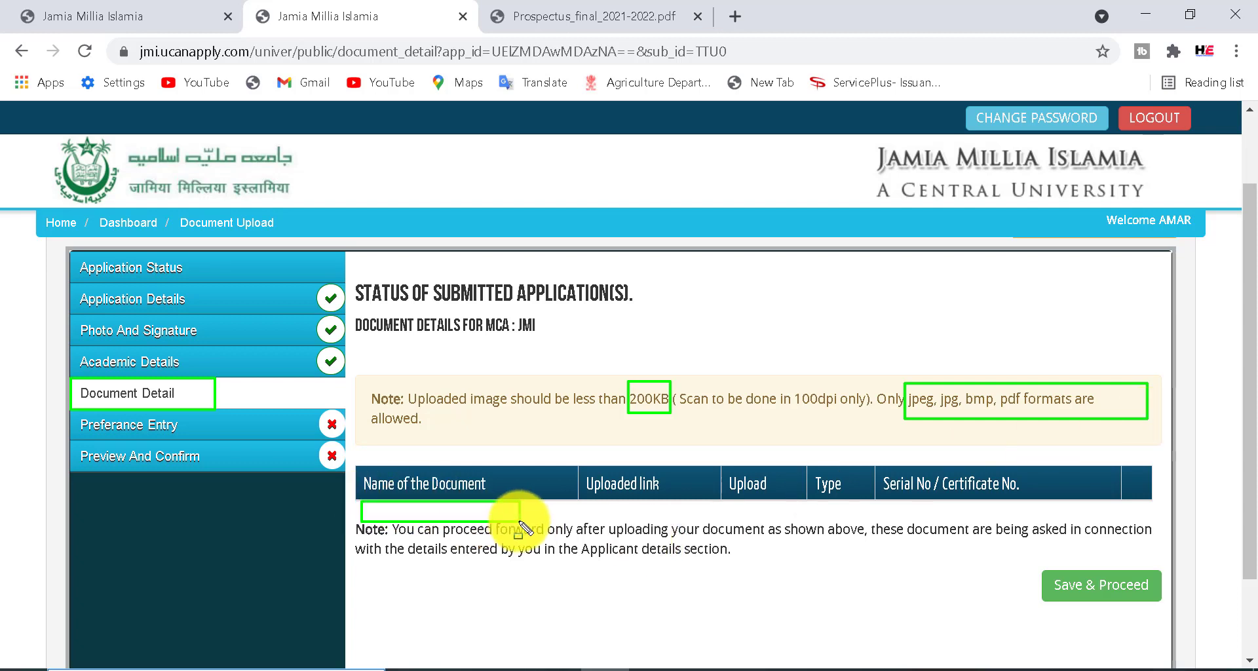
mouse_move(590, 501)
mouse_down()
mouse_move(632, 521)
mouse_move(1129, 528)
mouse_up()
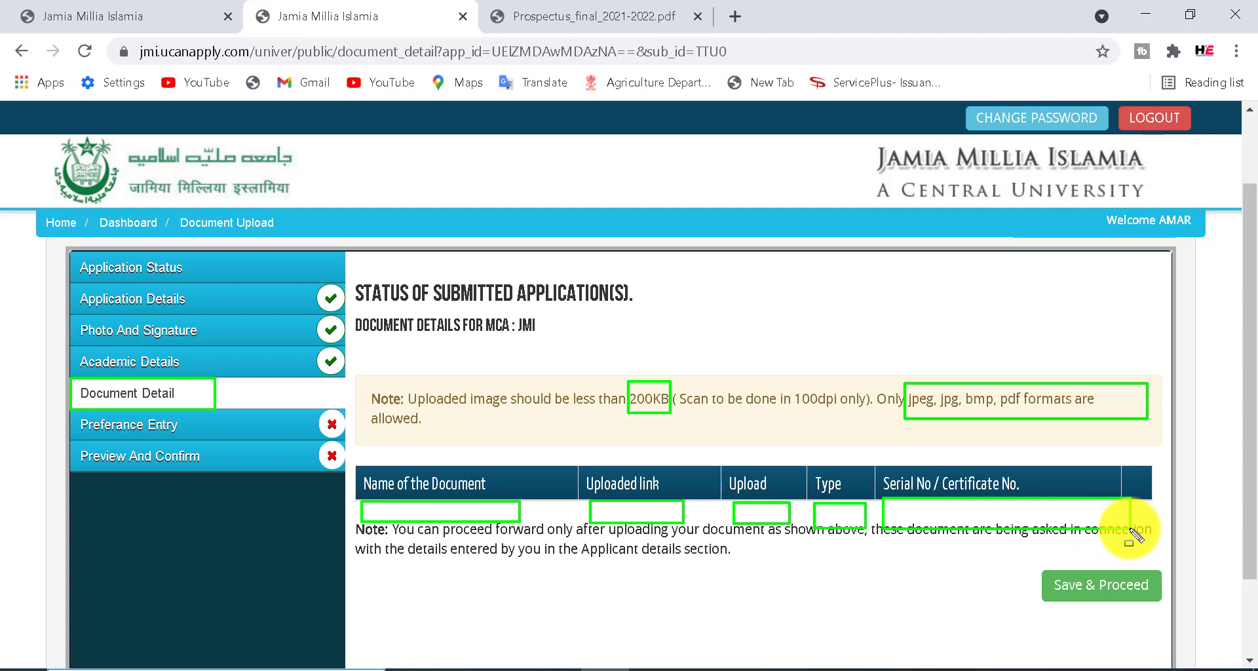
key(Escape)
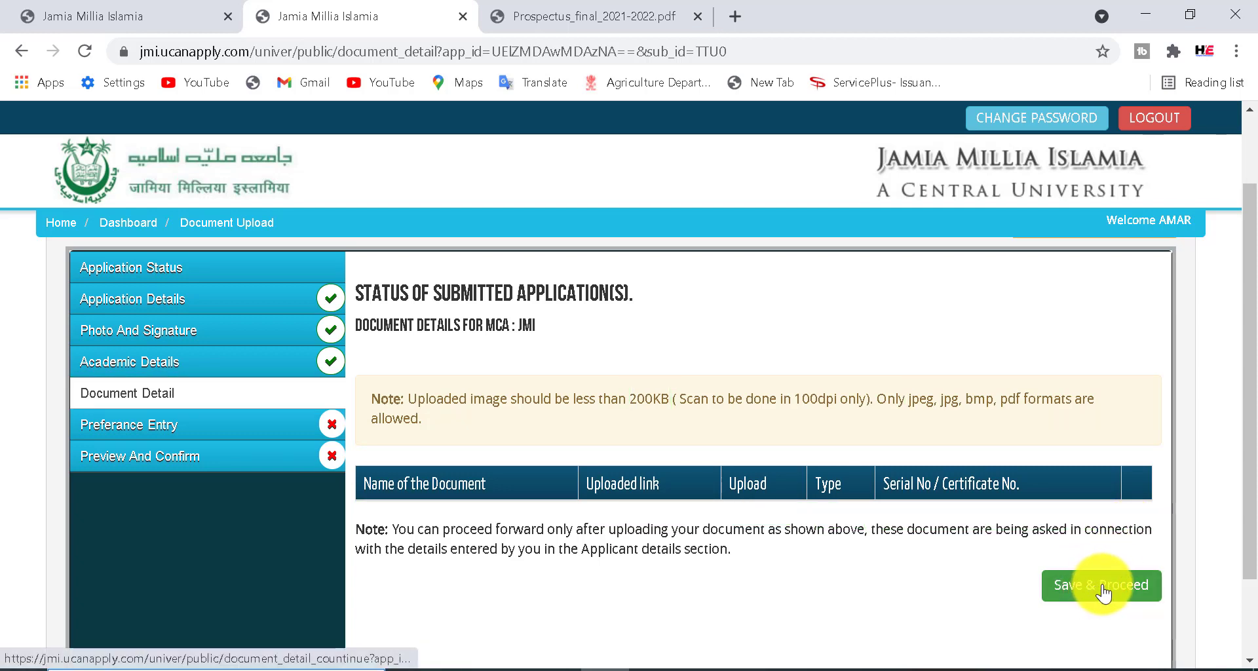
Save the document details and proceed, then set the reservation category to General and the test centre to Delhi.
click(1103, 594)
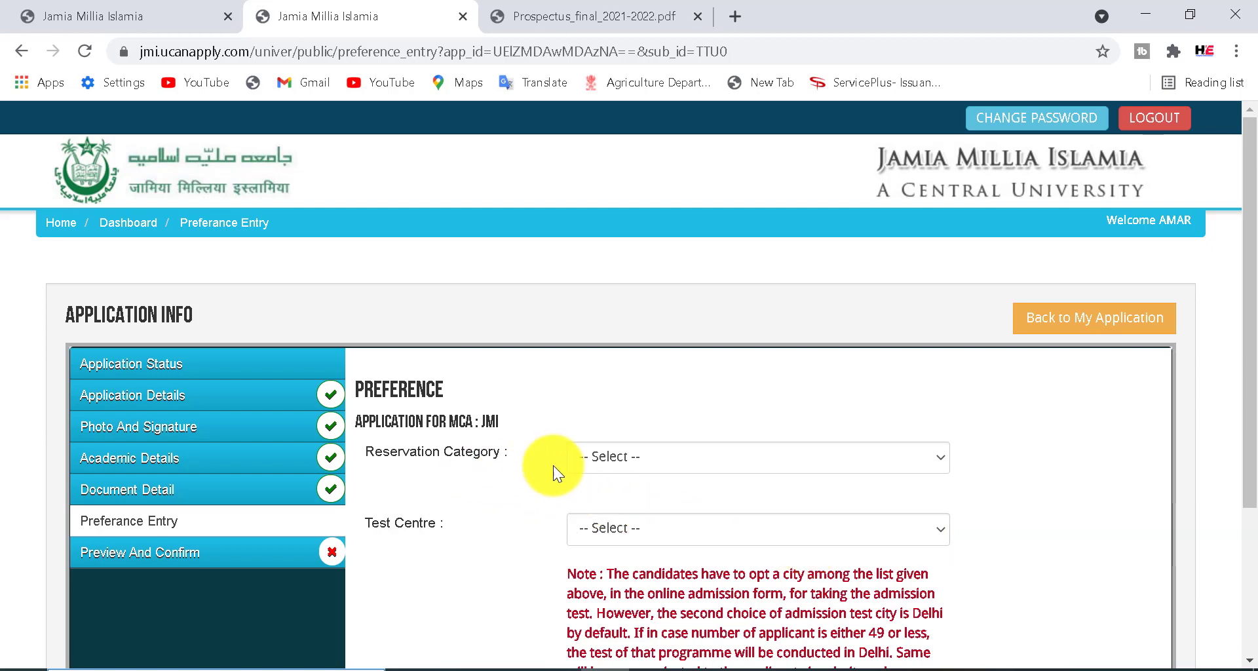
click(634, 457)
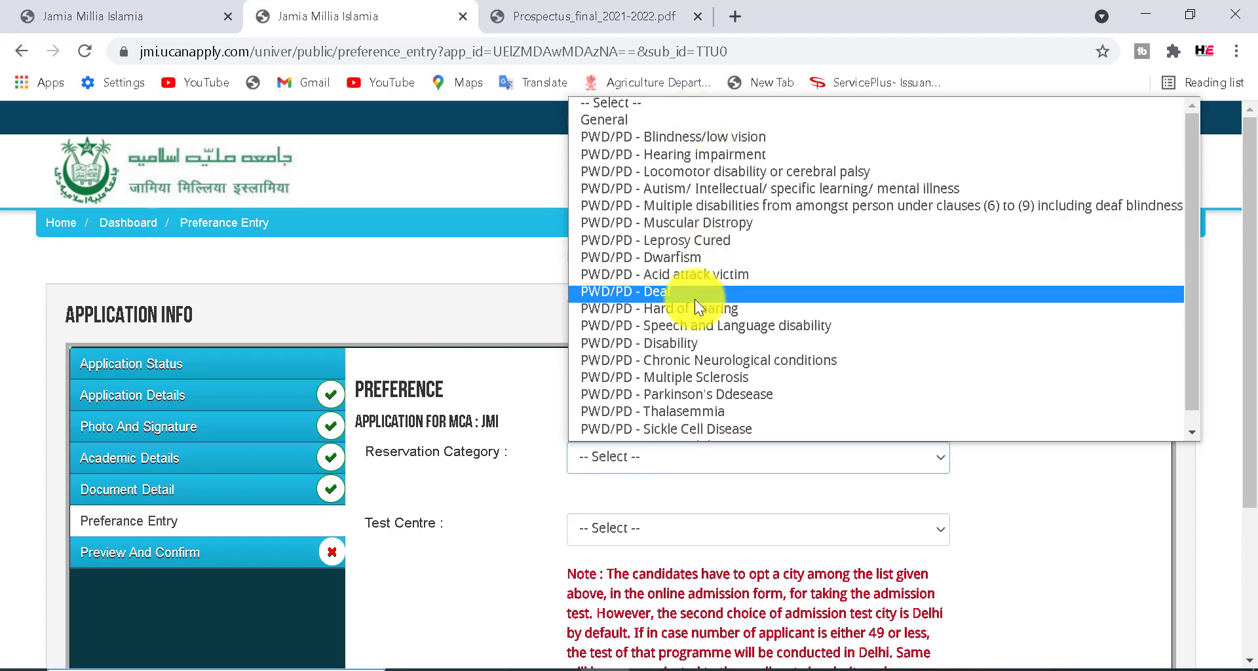
click(658, 121)
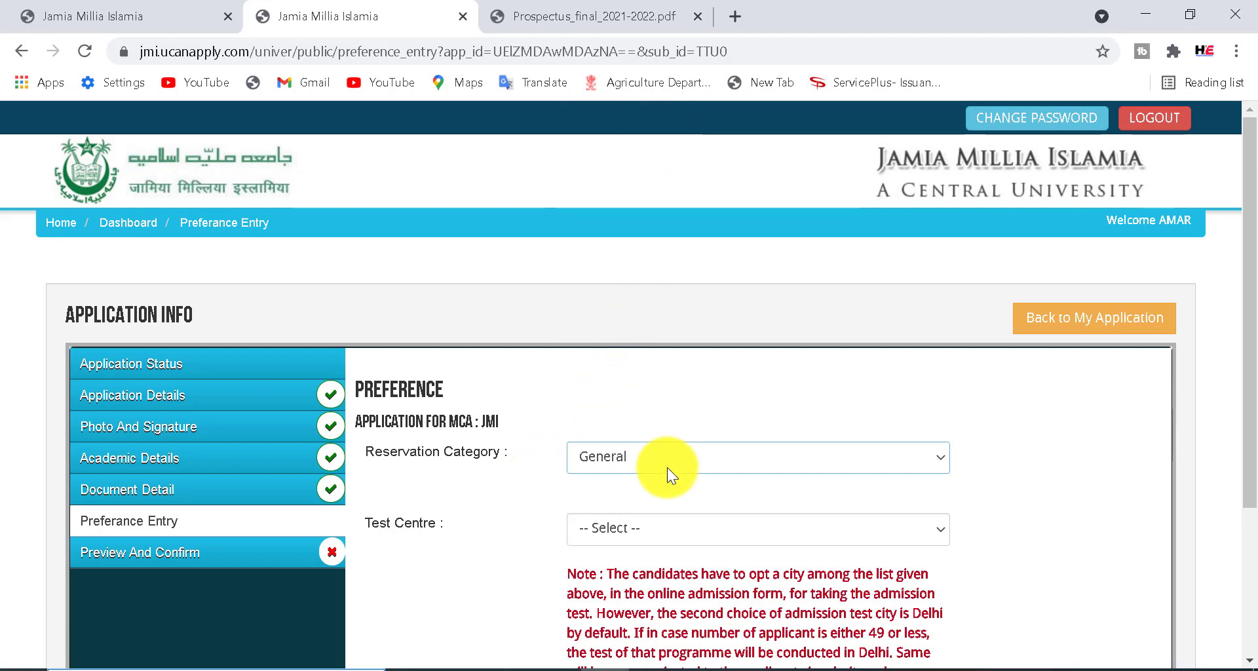
click(669, 535)
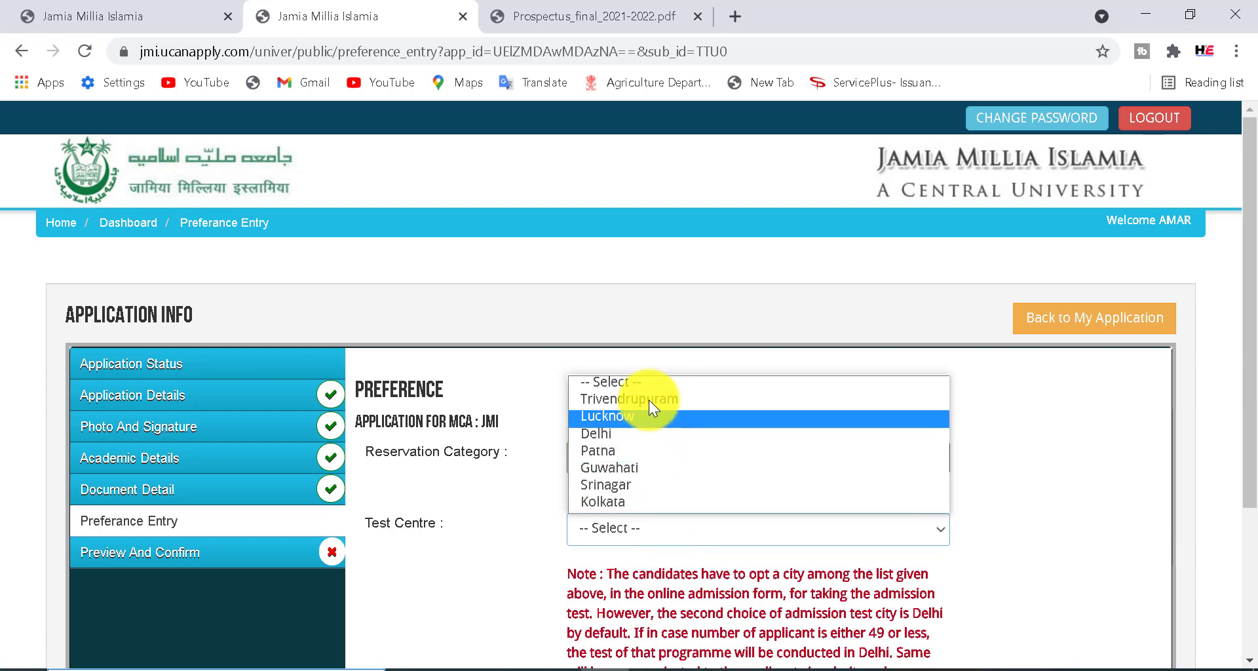
click(615, 435)
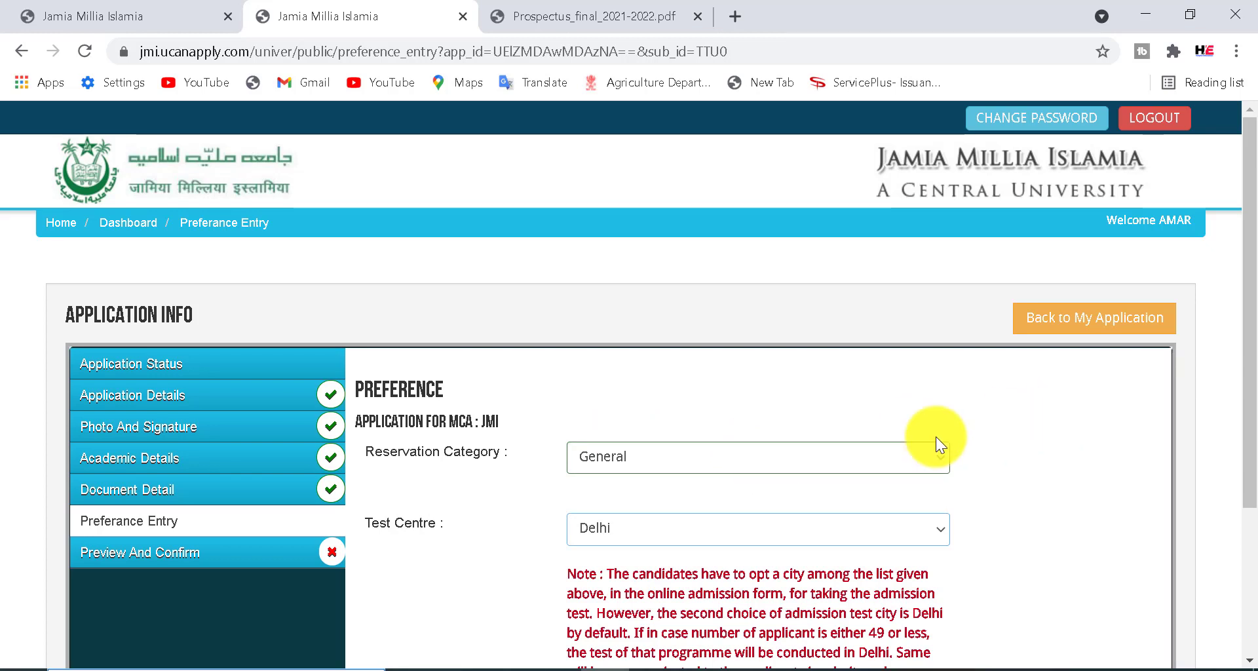
Review the available test centres, keep Delhi selected, and save the preferences to continue to the application preview.
scroll(1236, 365, down, 1)
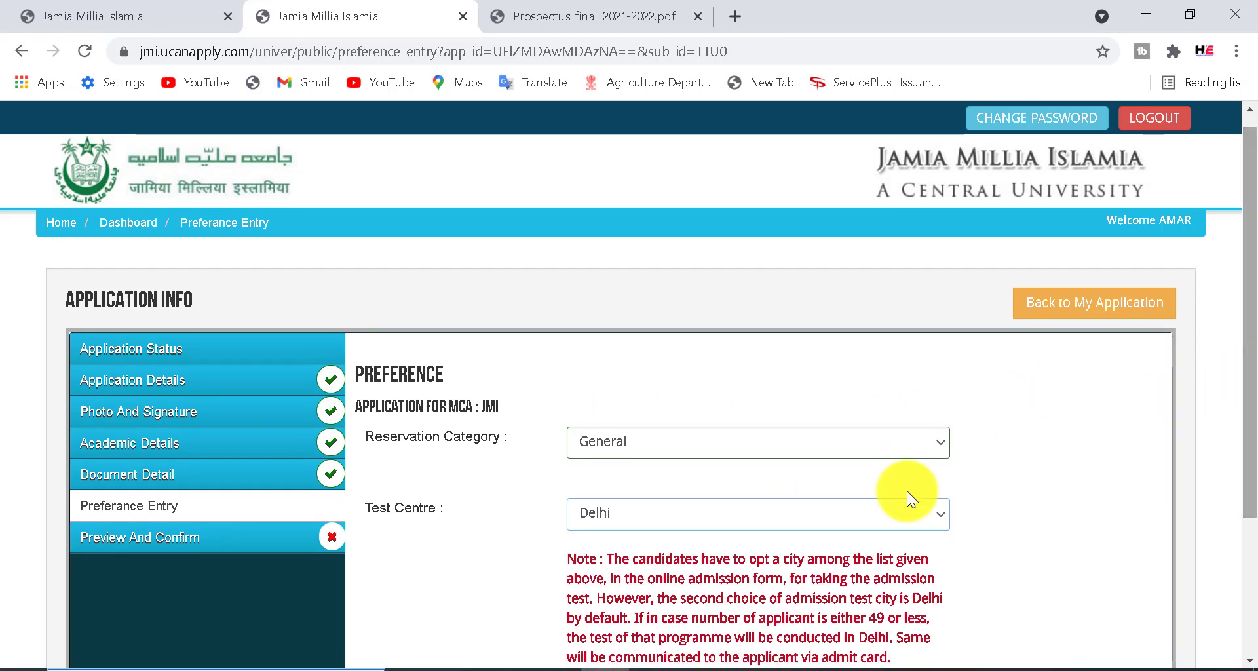
click(852, 513)
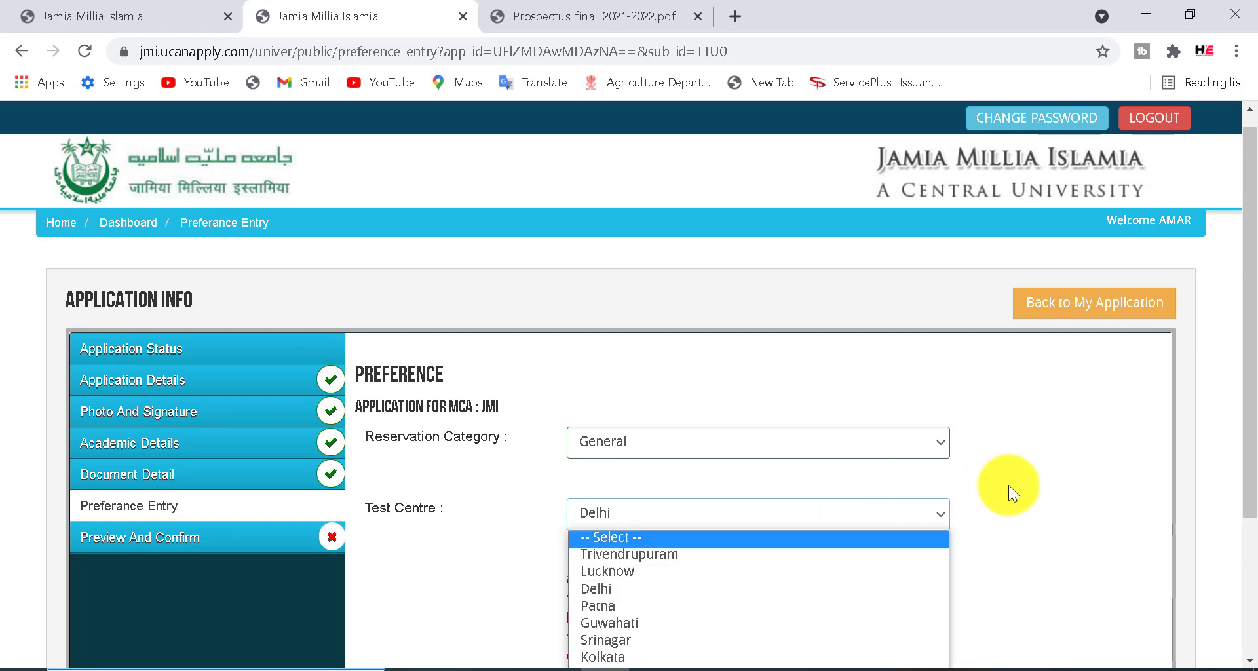
click(1078, 478)
scroll(1238, 419, down, 1)
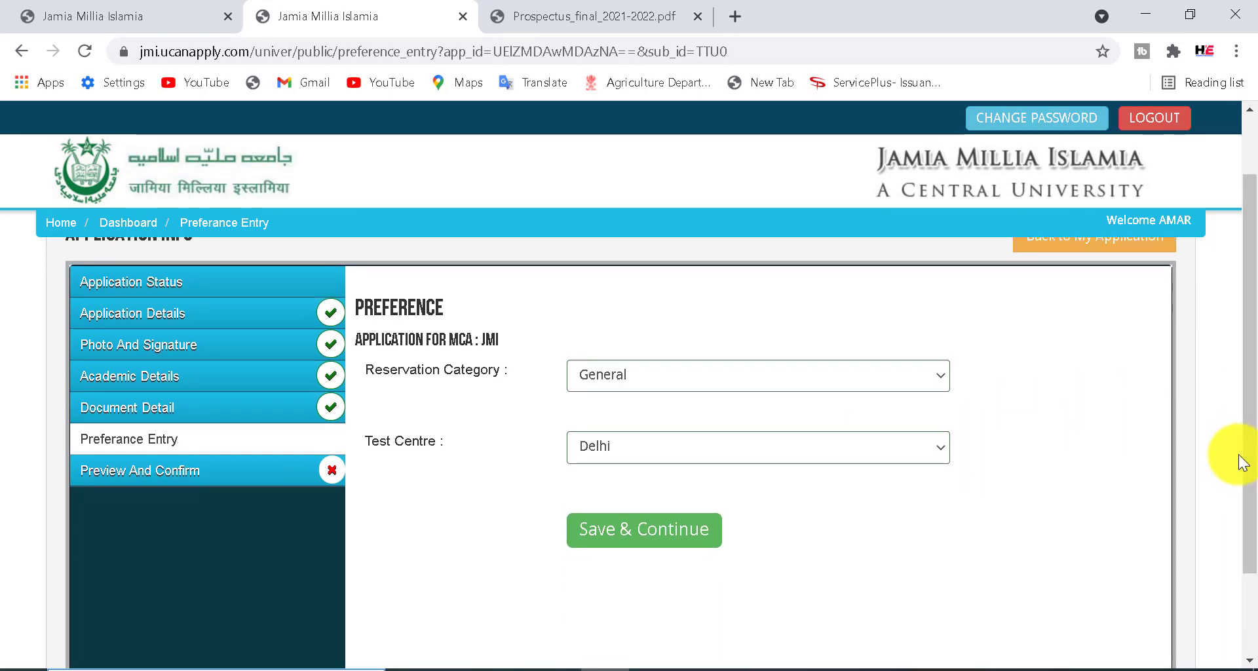
click(646, 536)
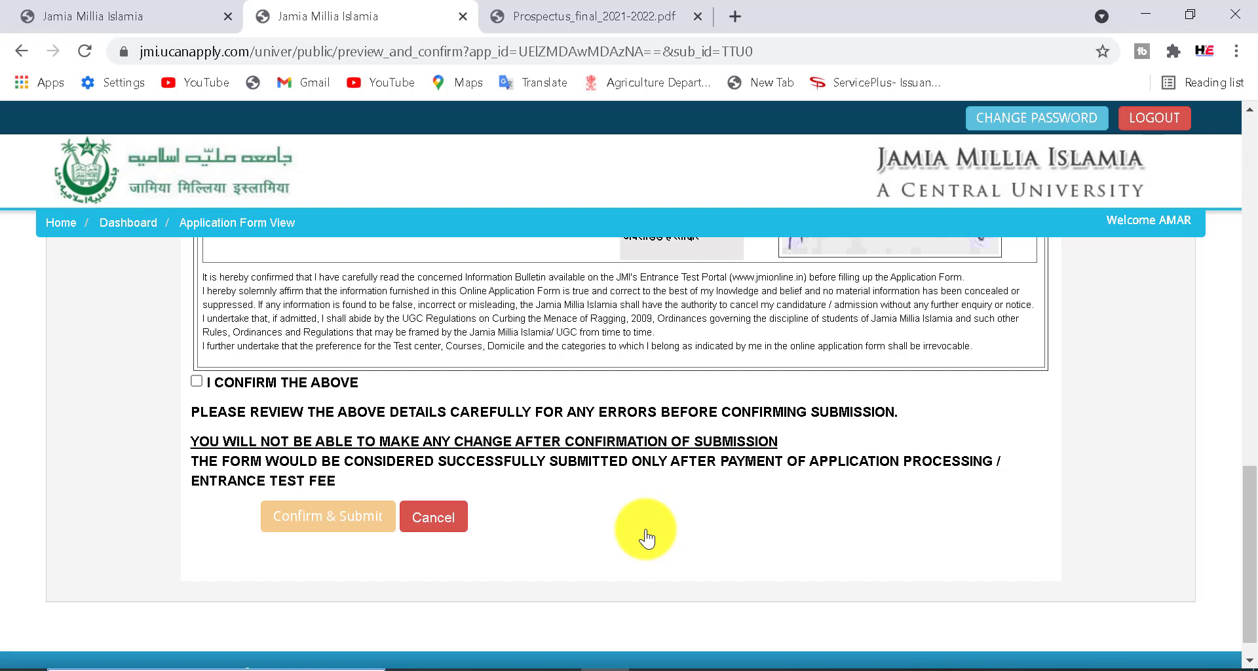
Accept the declaration and submit the application form, then outline the payment option and proceed to payment.
click(195, 381)
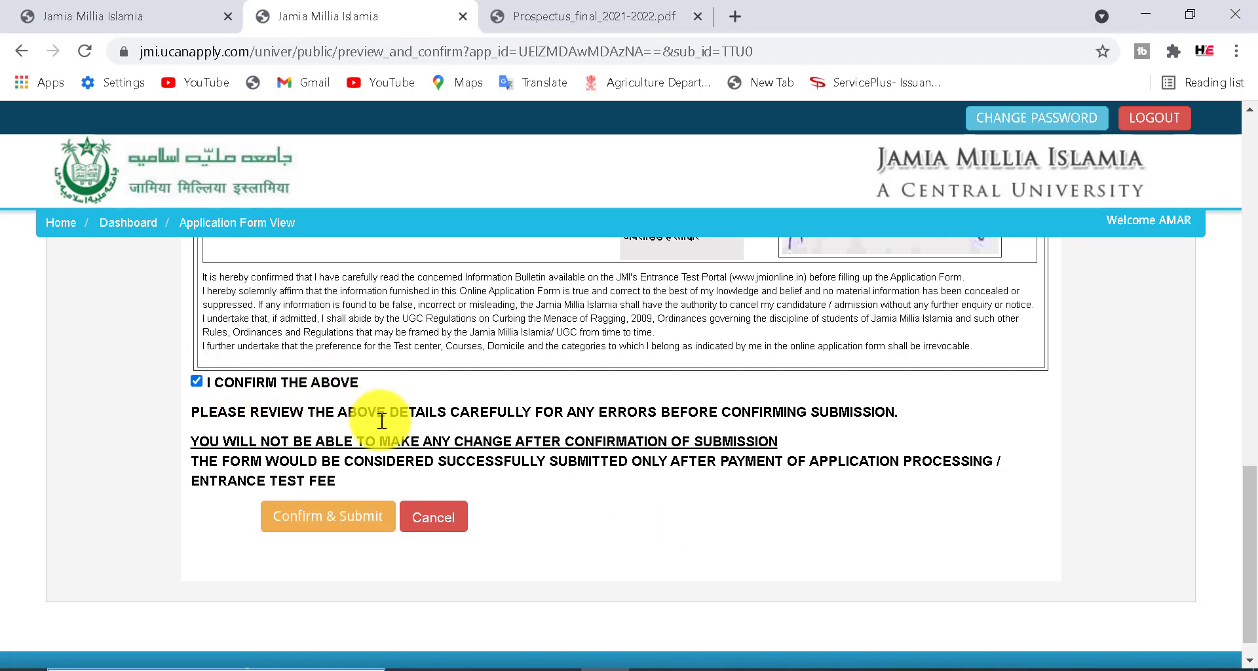
click(346, 529)
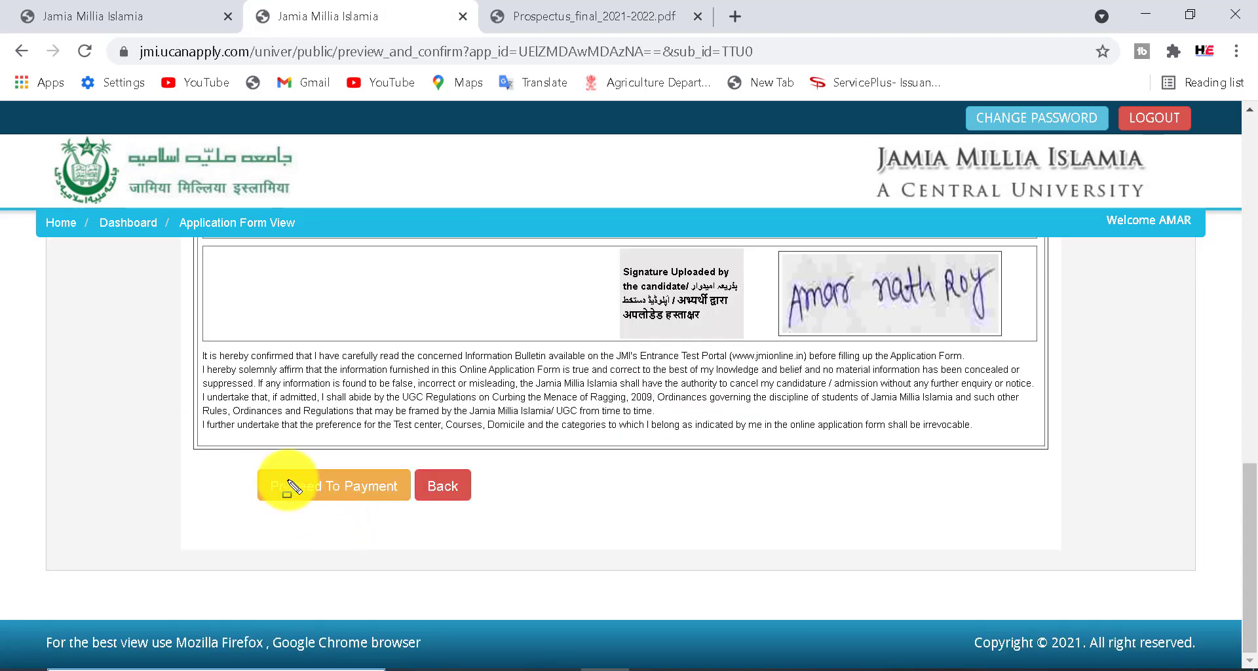
drag(249, 460, 405, 503)
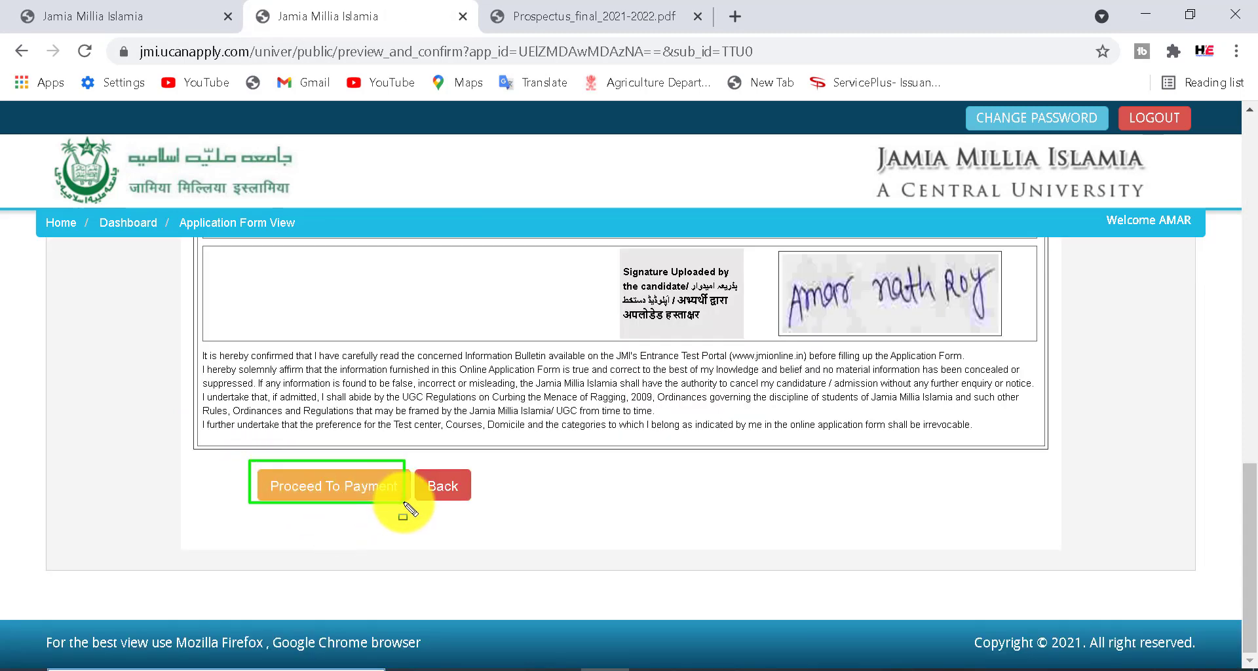
click(365, 491)
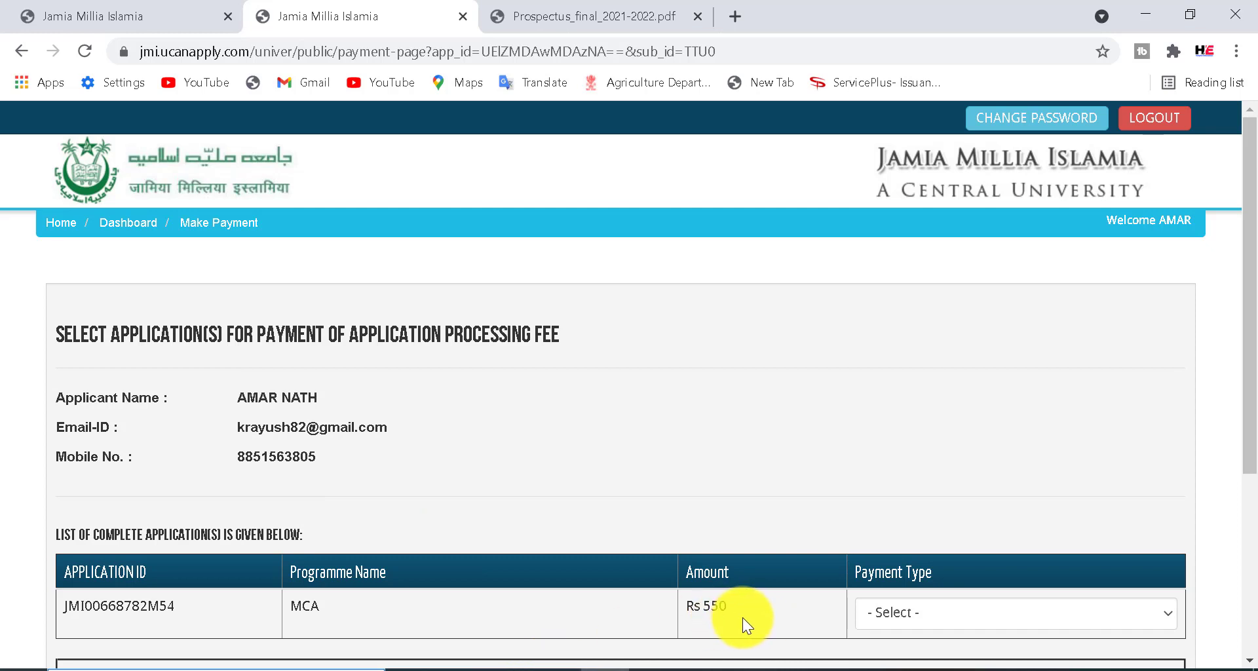
Set the MCA application's payment type to ONLINE, choose Debit Card as the method, and proceed to pay.
scroll(1247, 402, down, 2)
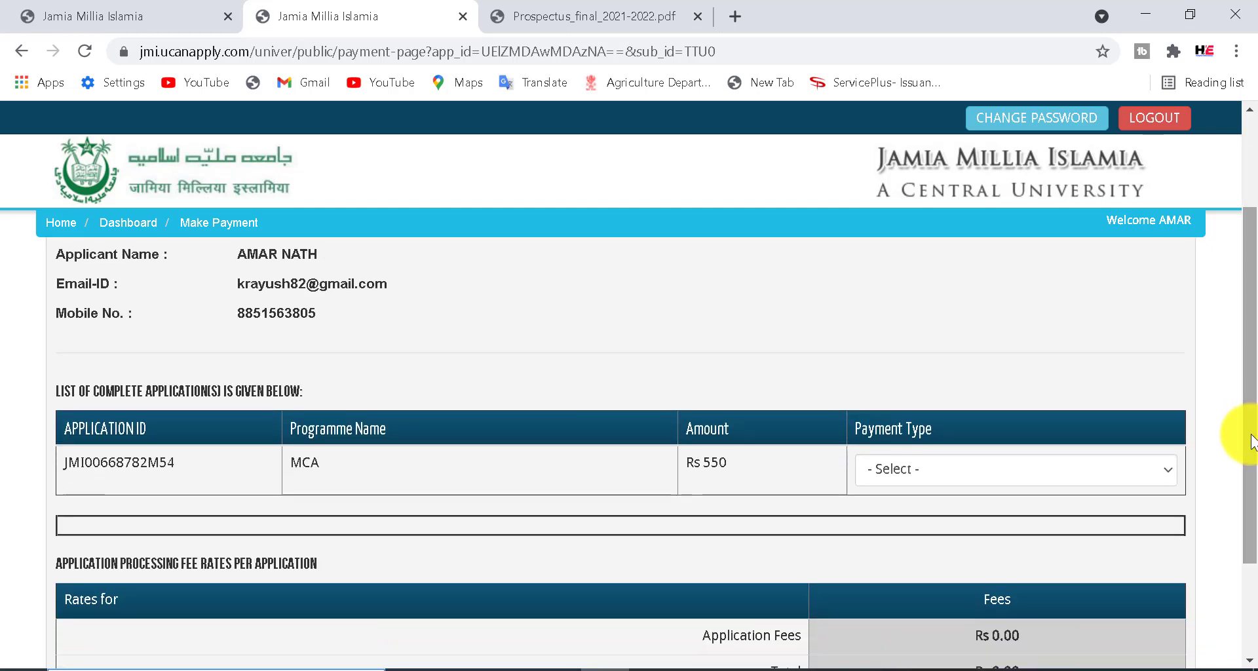
click(940, 469)
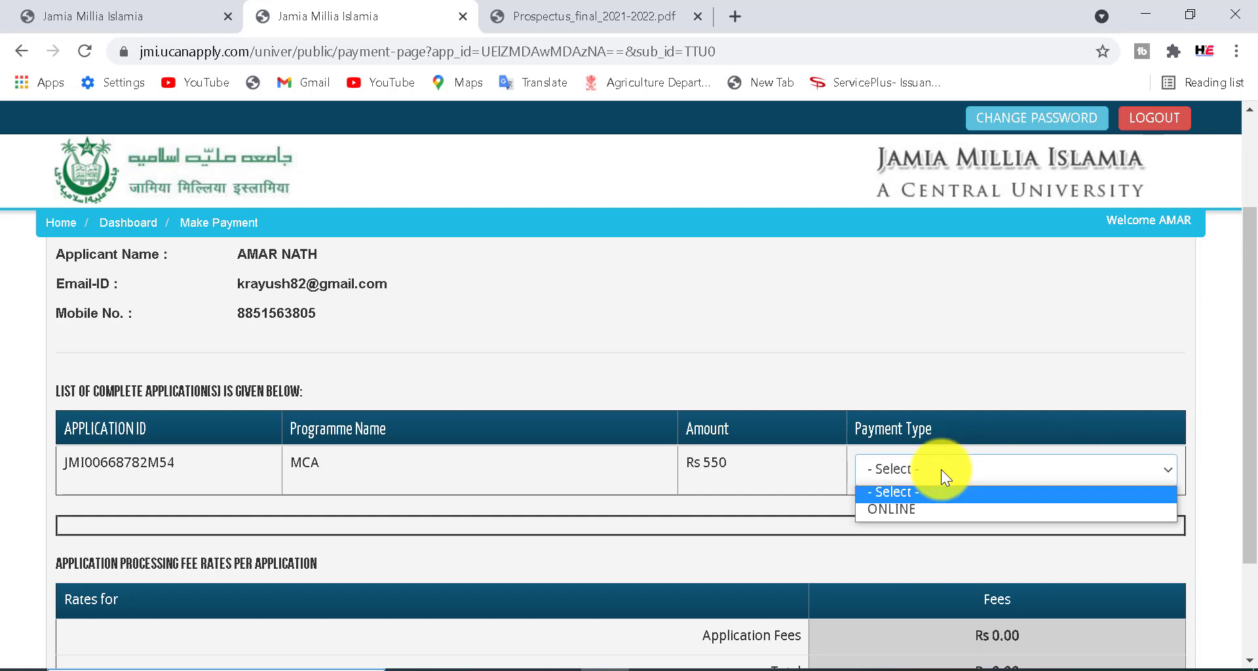
click(907, 508)
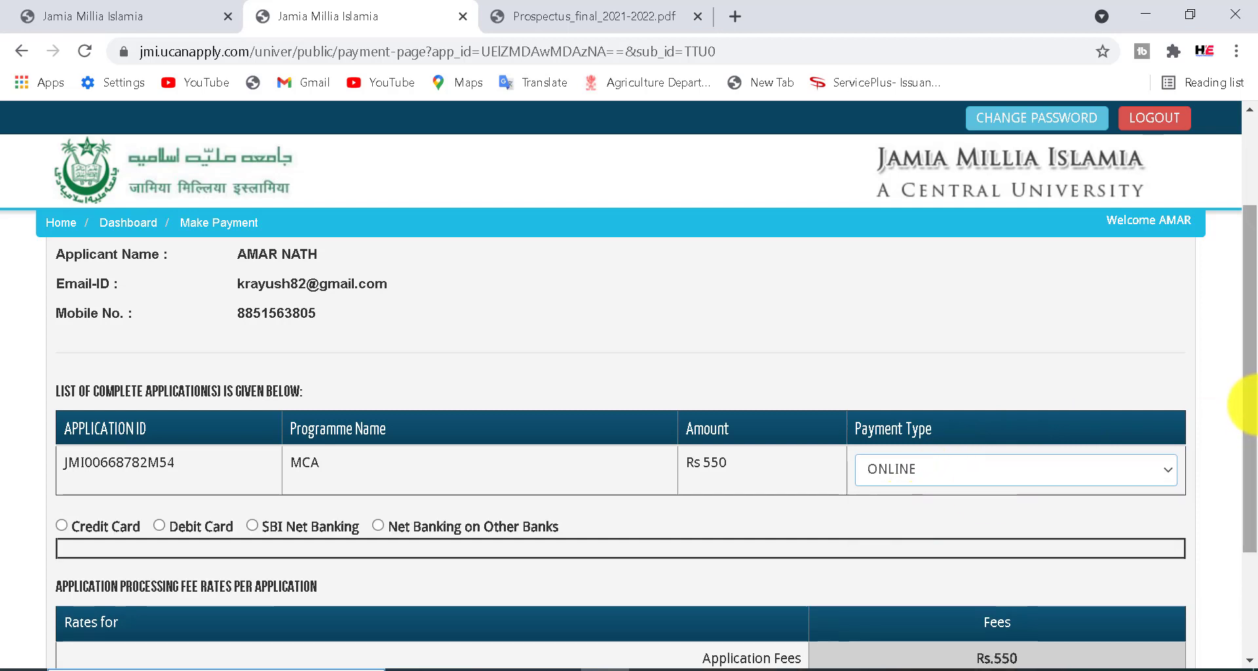
scroll(1250, 473, down, 1)
scroll(1250, 475, down, 2)
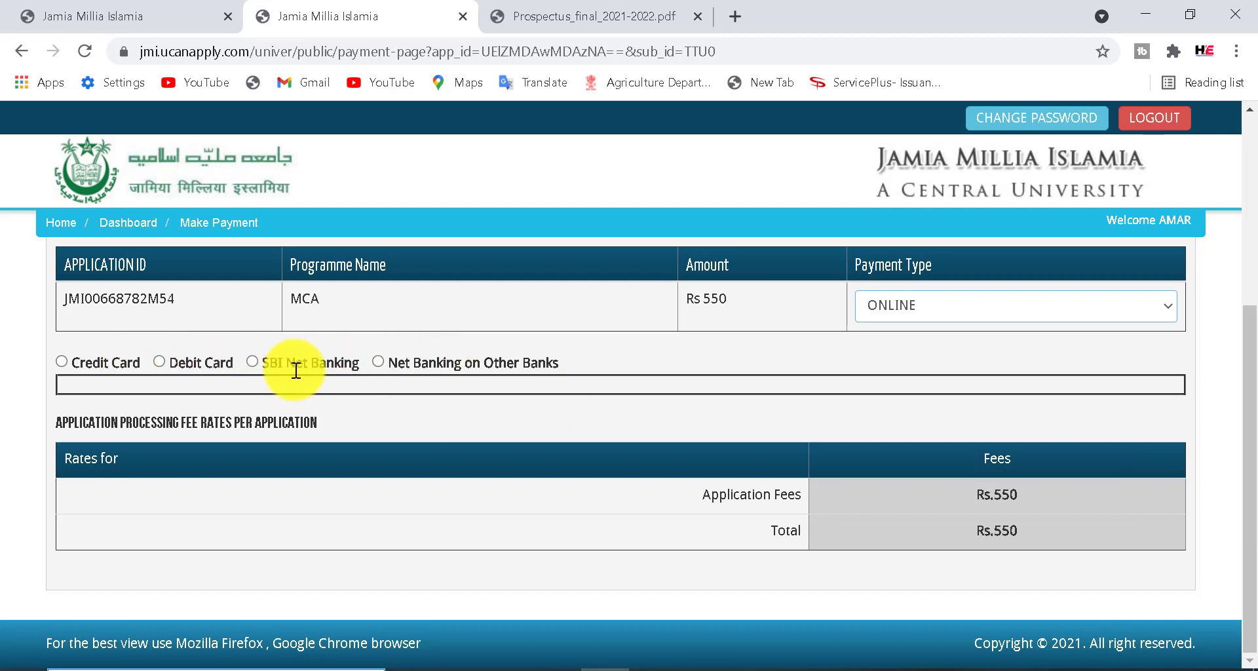
click(159, 362)
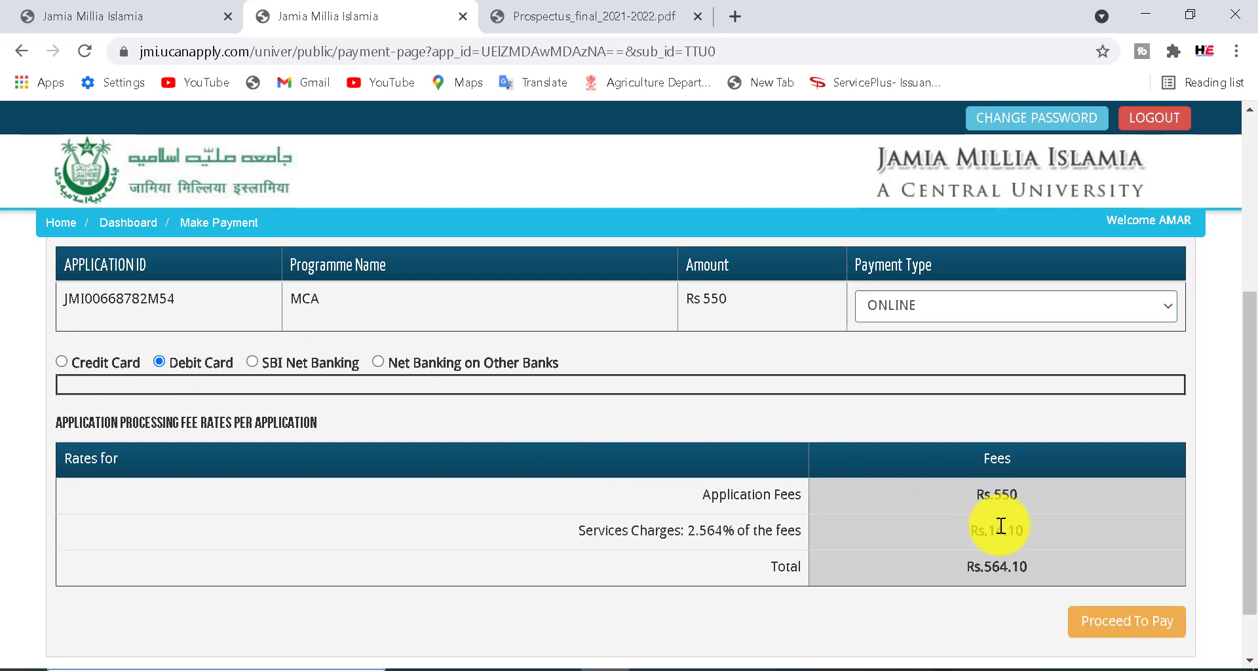
click(1141, 629)
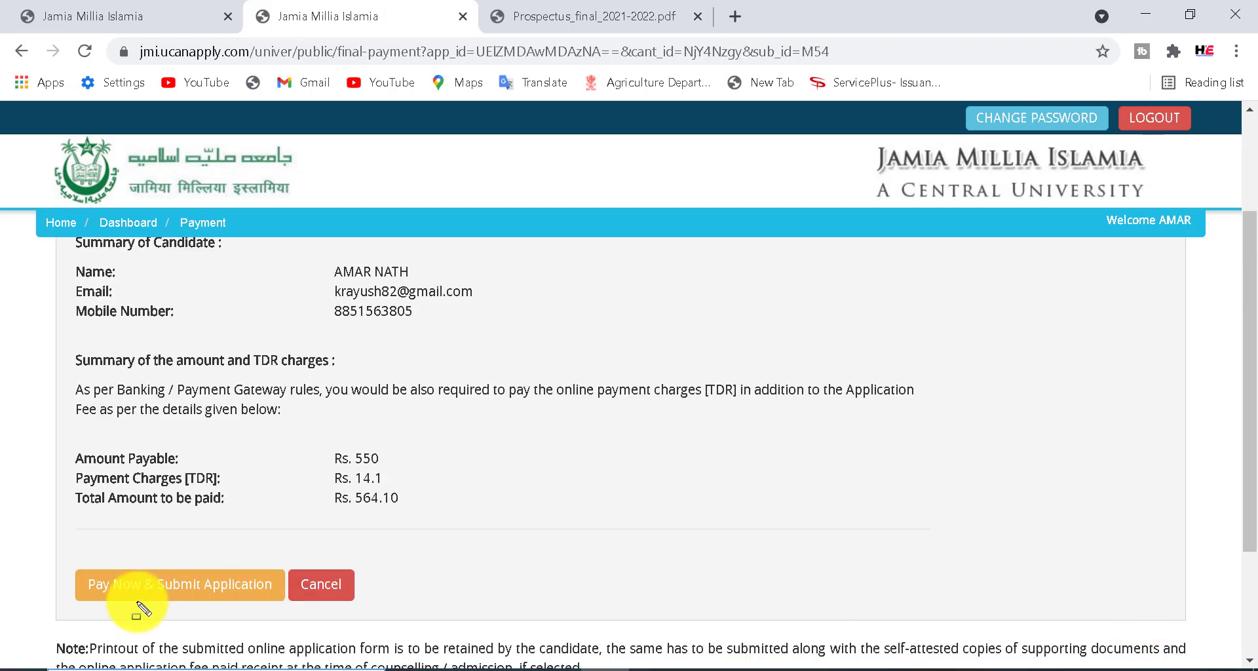
Outline the Pay Now & Submit Application option below the payment summary, and clear the outline.
mouse_move(65, 554)
mouse_down()
mouse_move(169, 603)
mouse_move(284, 615)
mouse_up()
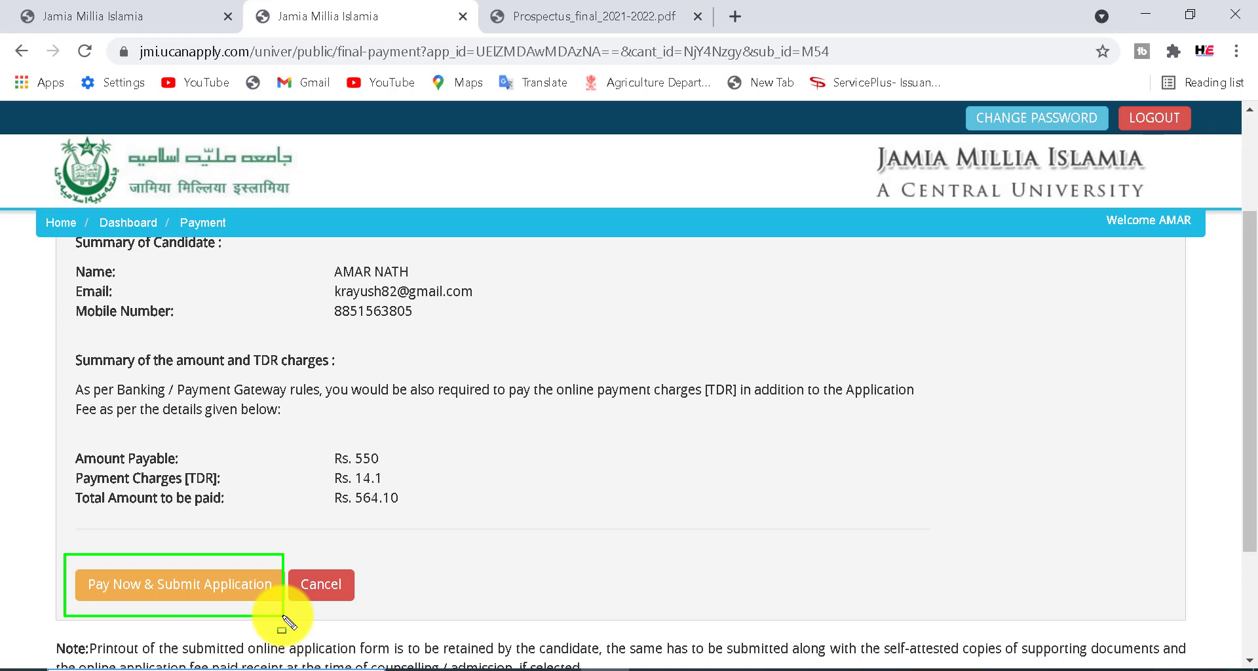
key(Escape)
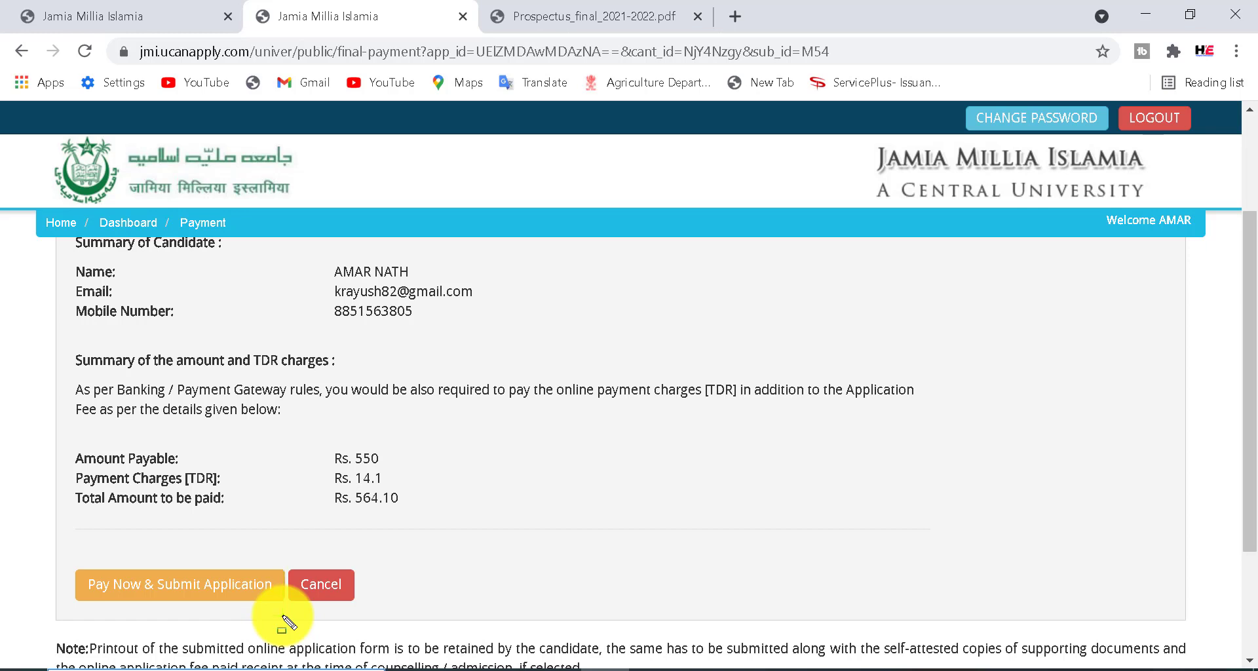
Leave the payment page for the applicant dashboard and outline its Make Payment option.
drag(1255, 357, 1252, 248)
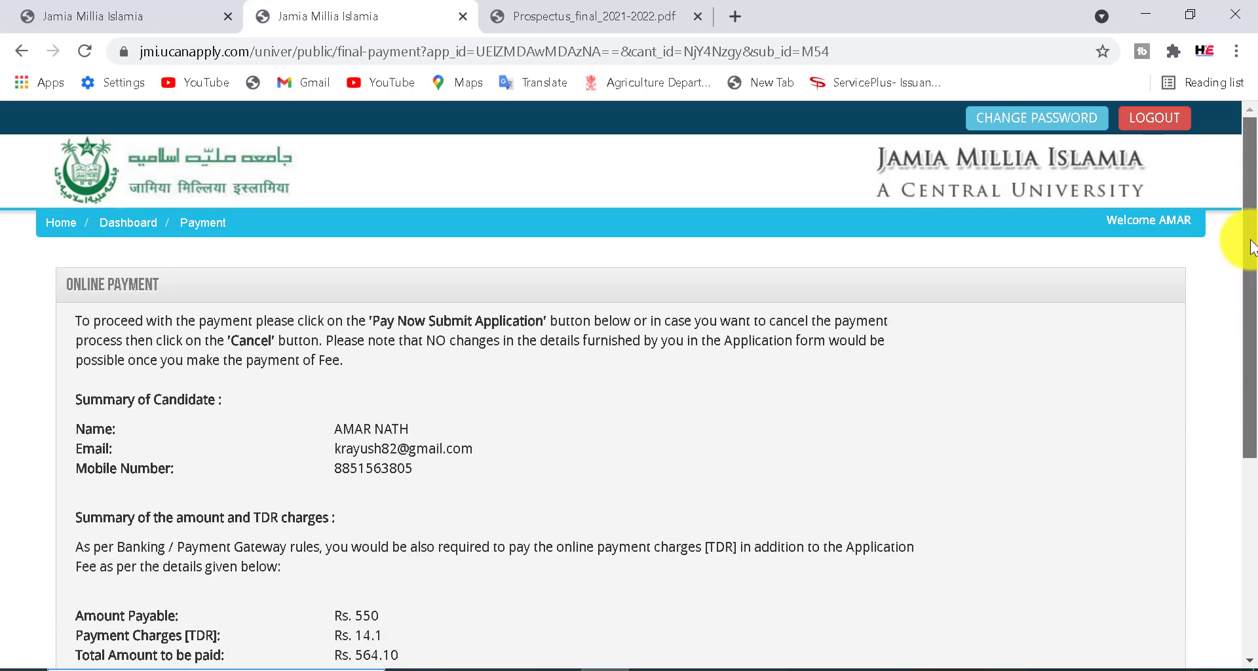
click(59, 226)
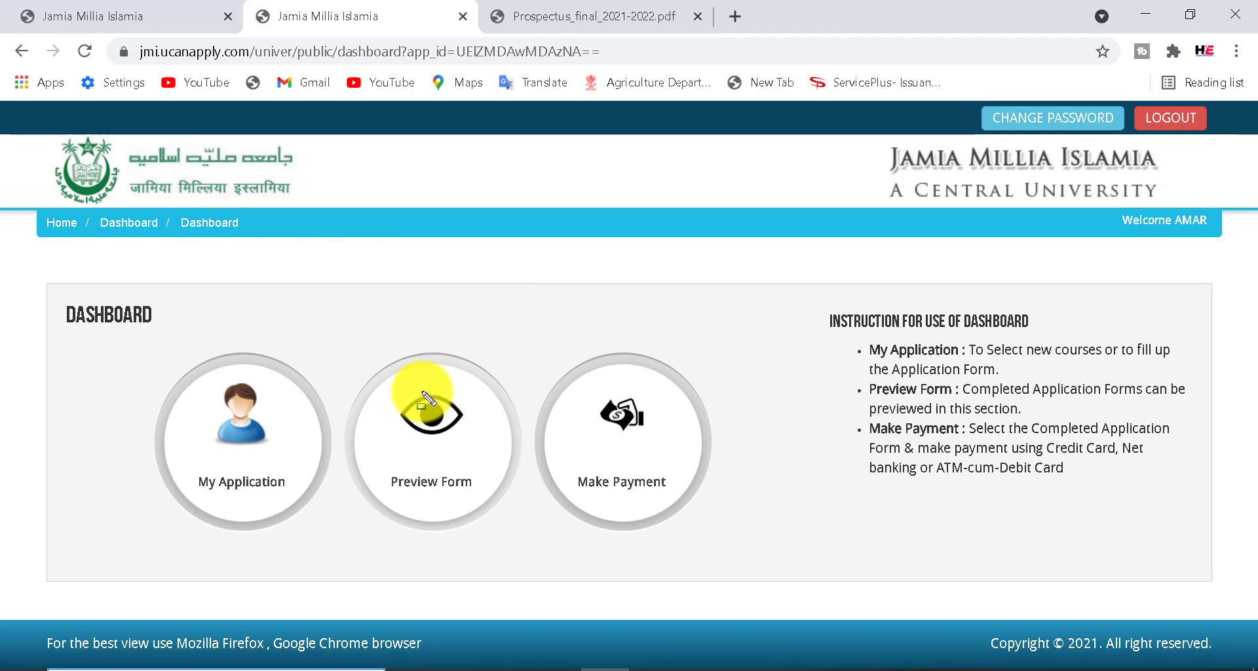
drag(568, 365, 678, 517)
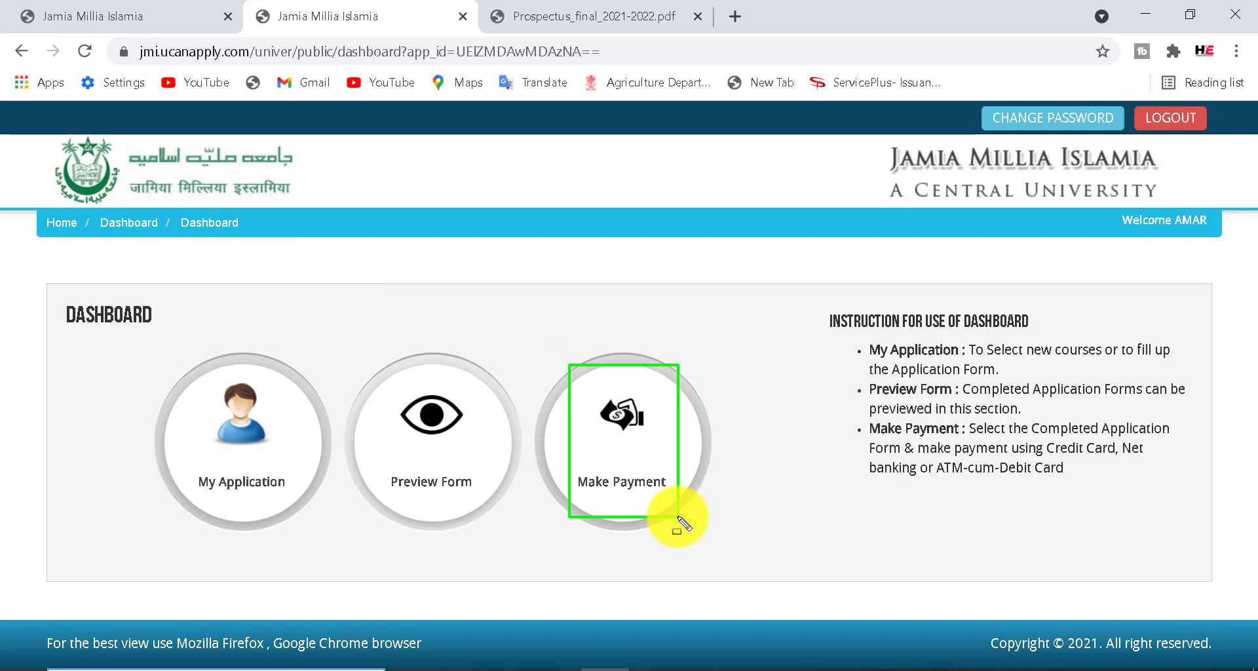